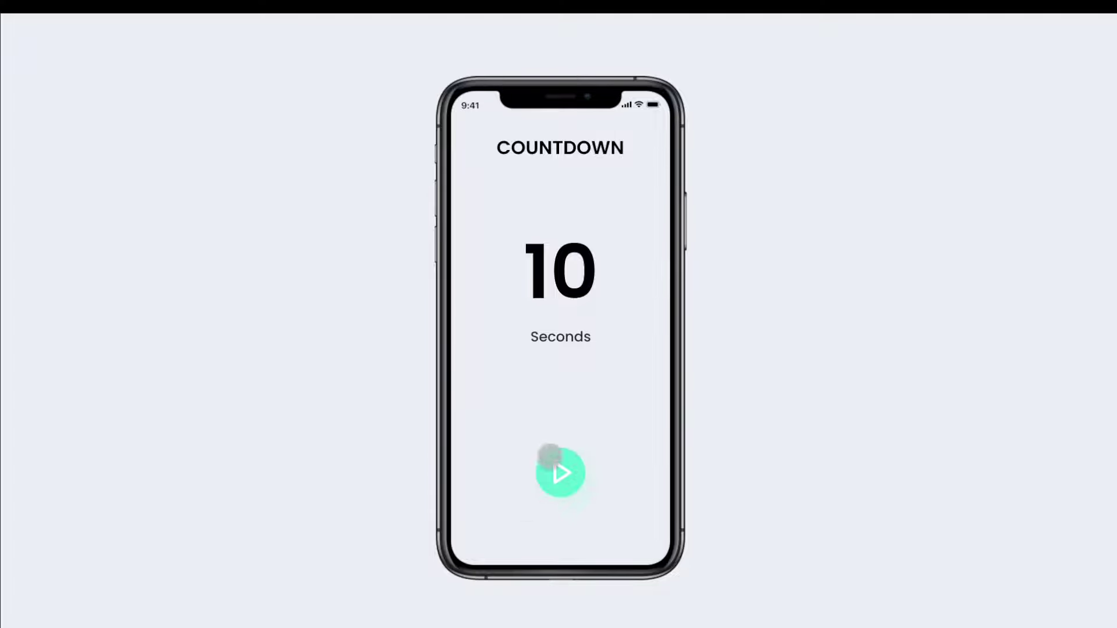
Step: Start the finished countdown by pressing the play button in the prototype preview
click(561, 471)
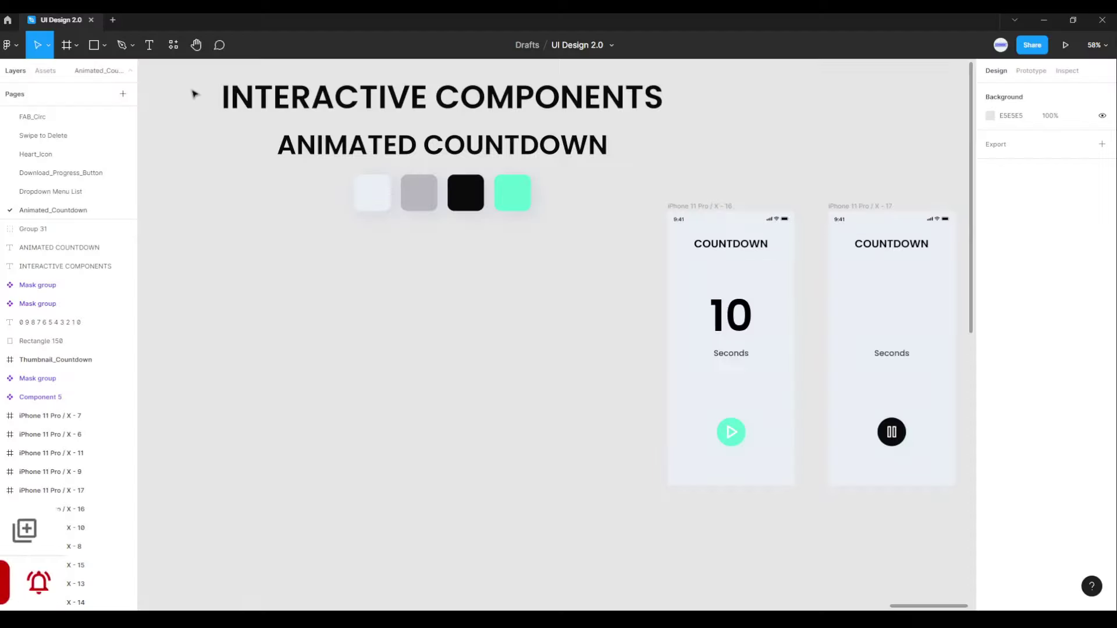
Step: Create a text layer with the digits 9, 8, 7 … 0 stacked one per line
click(153, 45)
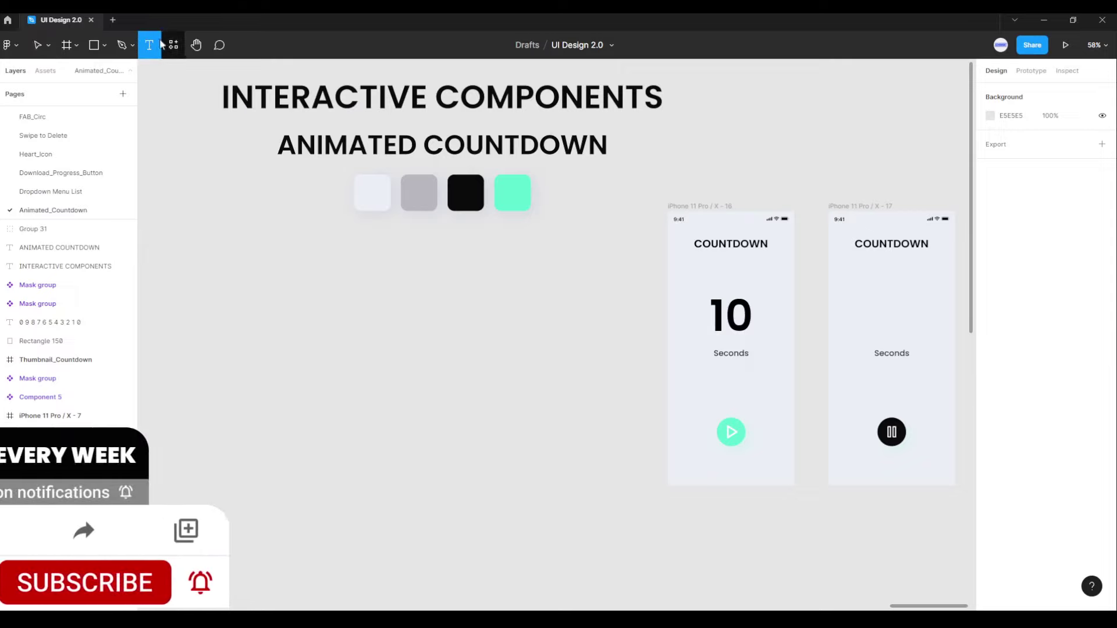
click(391, 304)
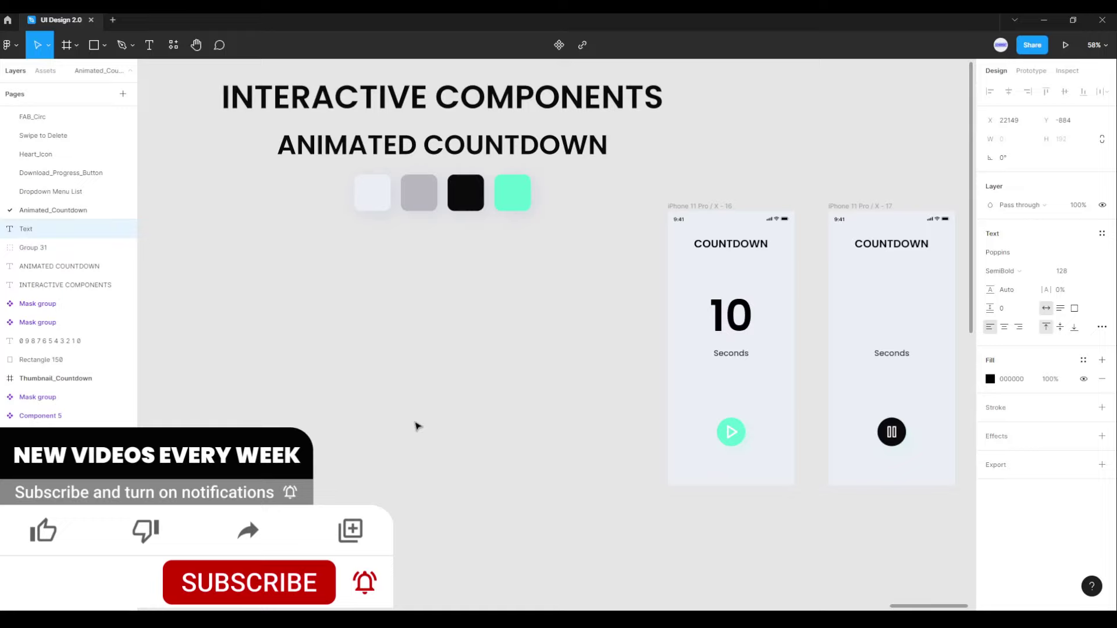
text(9)
key(Return)
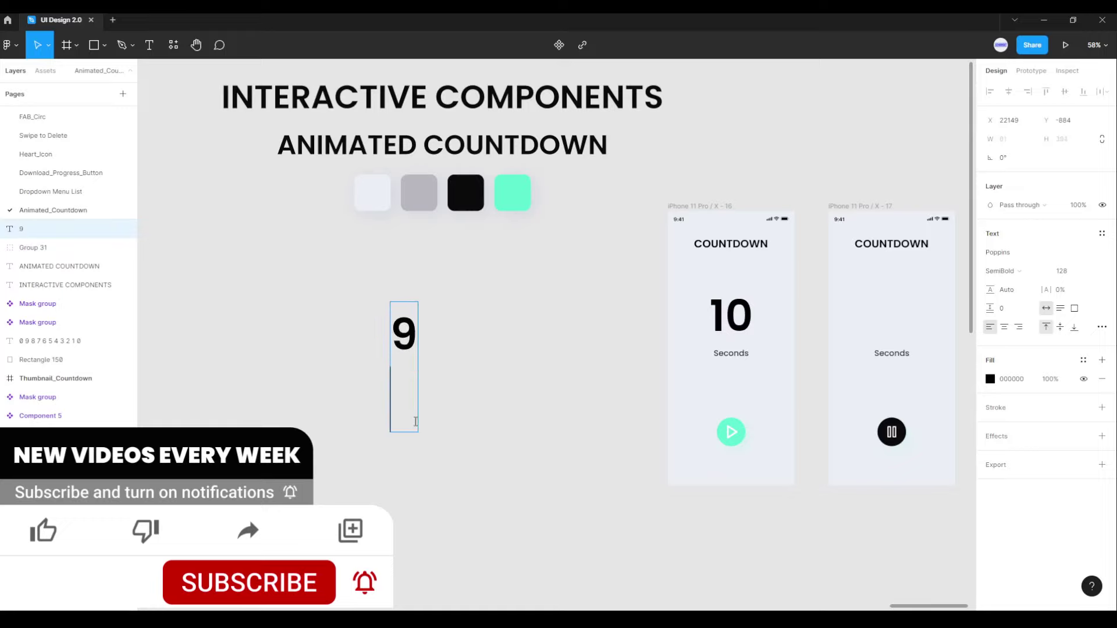
text(8)
key(Return)
text(7)
key(Return)
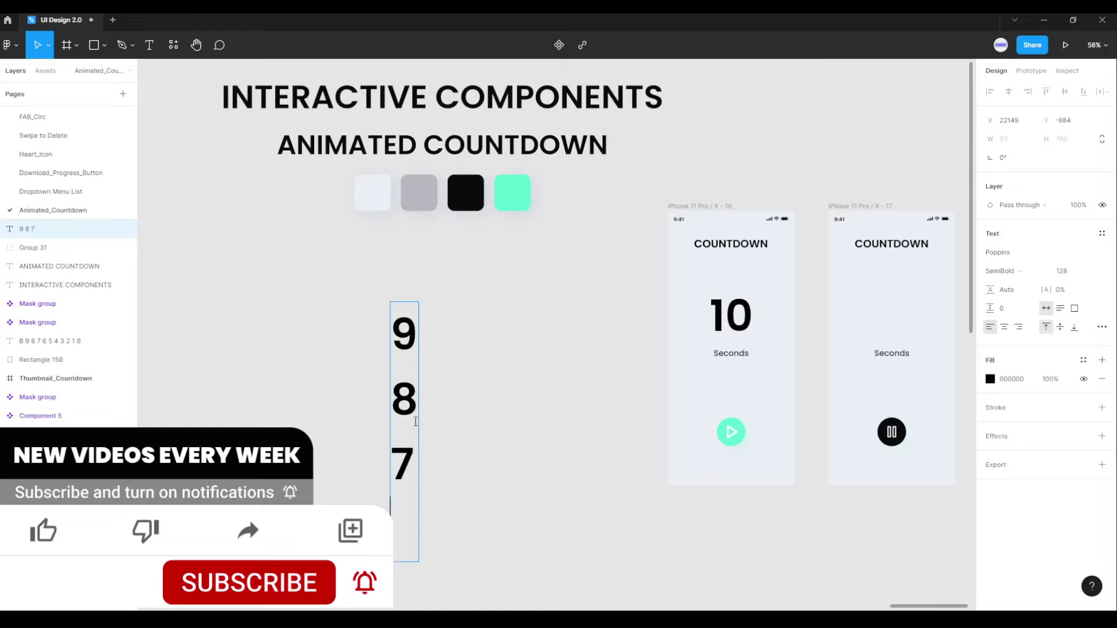
text(6)
key(Return)
text(5)
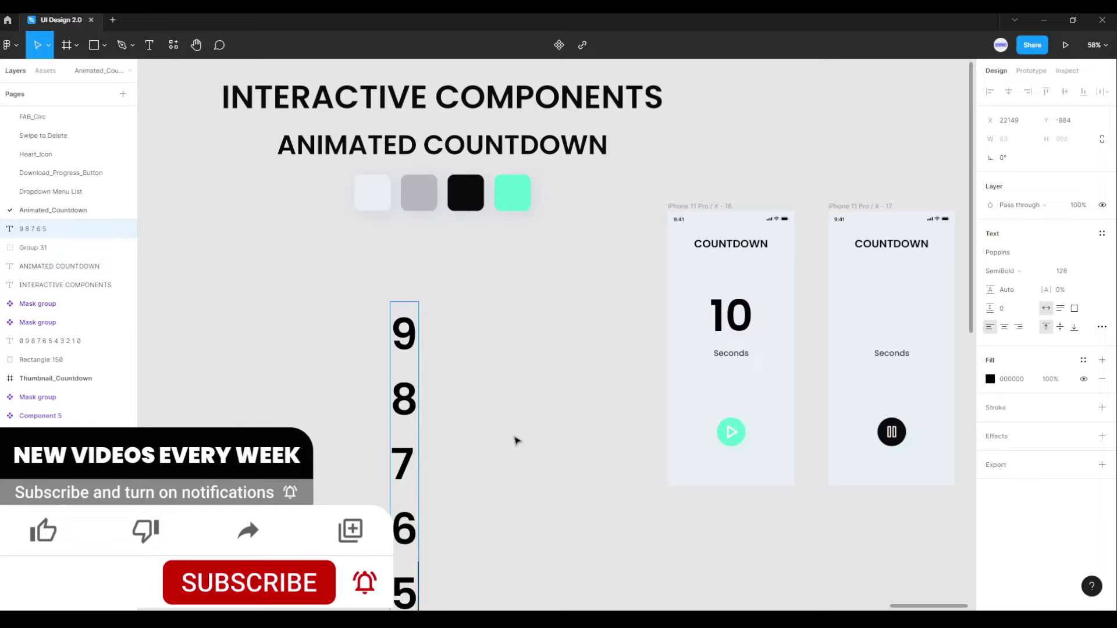
scroll(516, 448, down, 3)
scroll(514, 459, down, 5)
key(Return)
text(4)
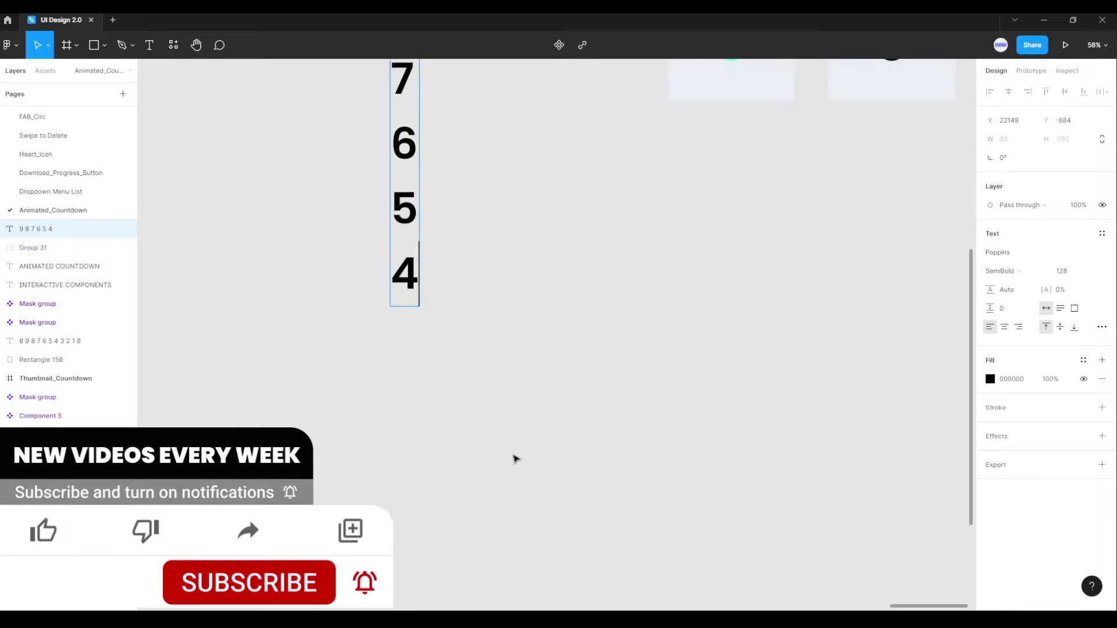
key(Return)
text(3)
key(Return)
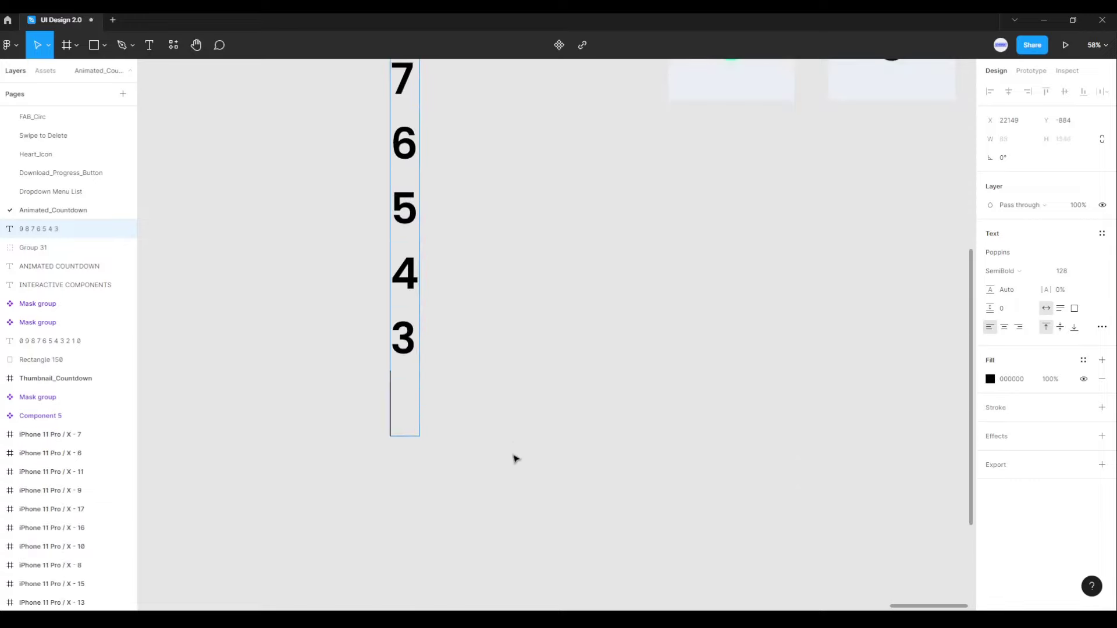
text(2)
key(Return)
text(1)
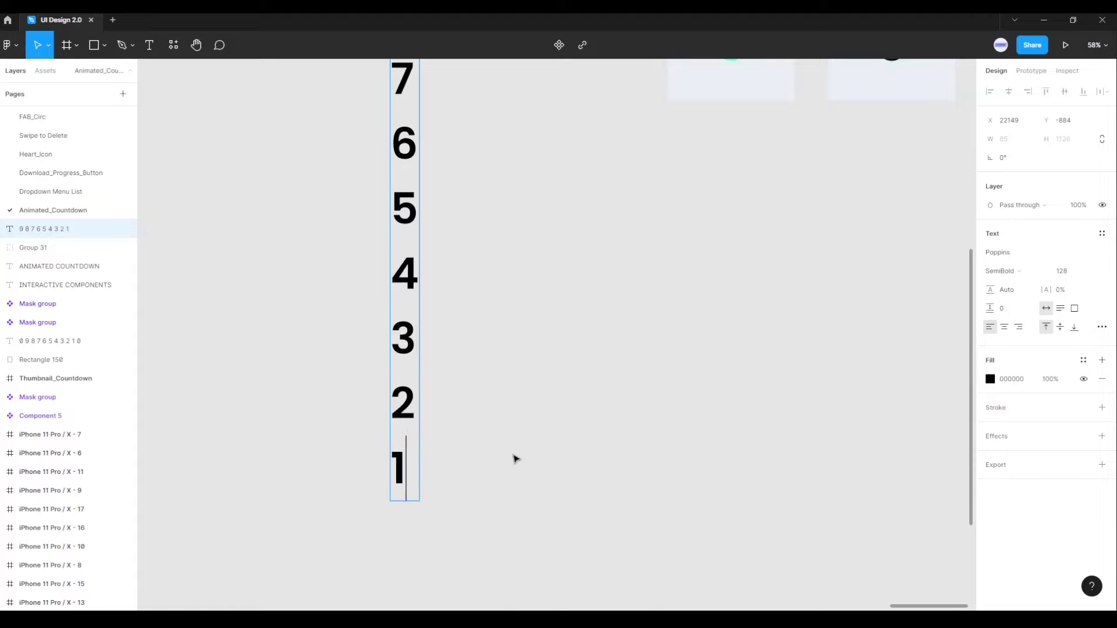
key(Return)
text(0)
key(Escape)
scroll(514, 459, down, 1)
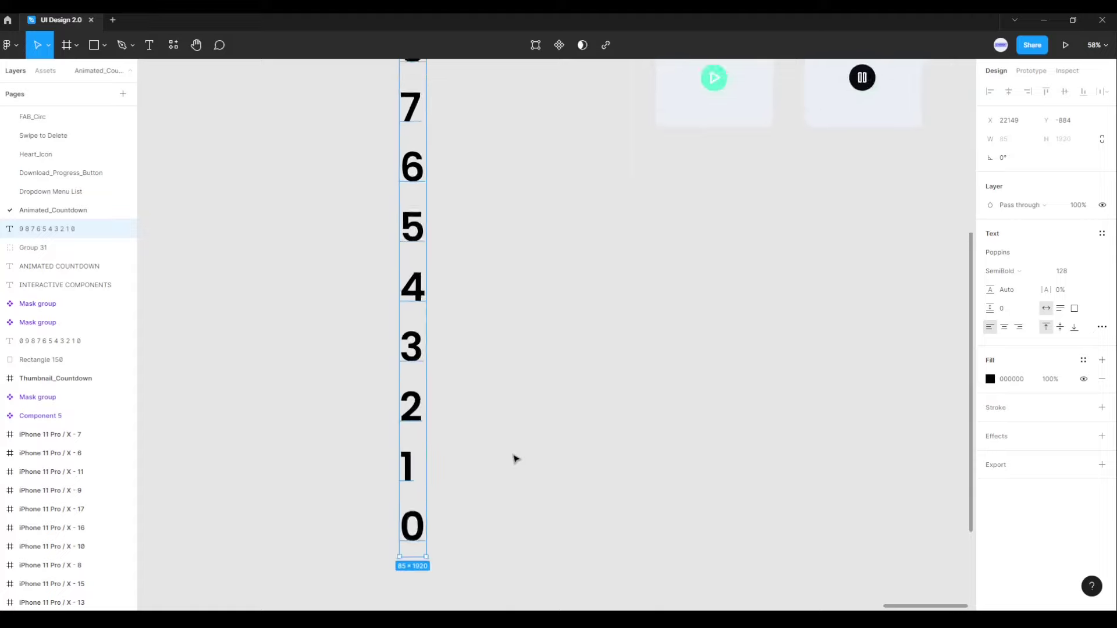
scroll(515, 459, down, 2)
scroll(514, 460, down, 2)
scroll(514, 459, down, 1)
scroll(514, 460, up, 1)
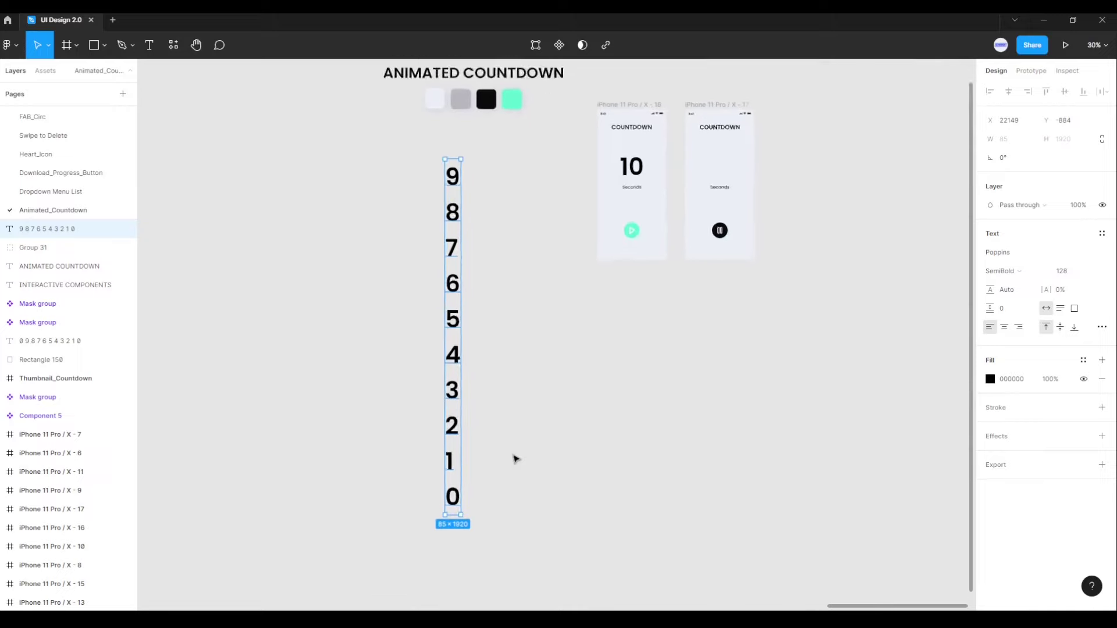
scroll(513, 456, up, 1)
scroll(523, 456, up, 1)
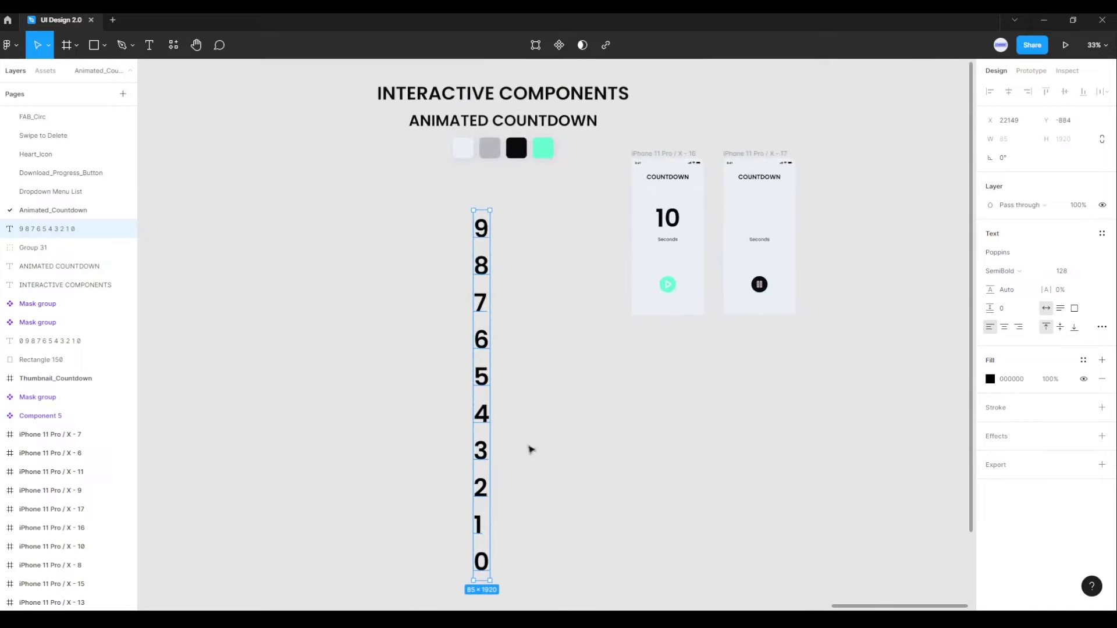
Step: Center-align the digits within their text column
click(1005, 329)
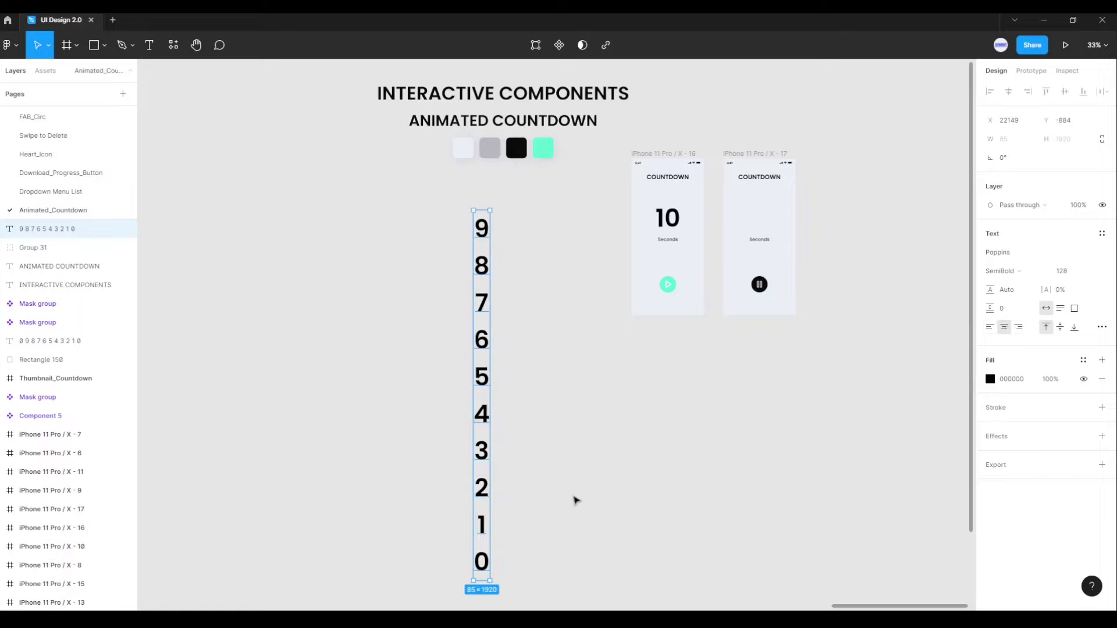
scroll(501, 228, up, 3)
scroll(501, 228, up, 3)
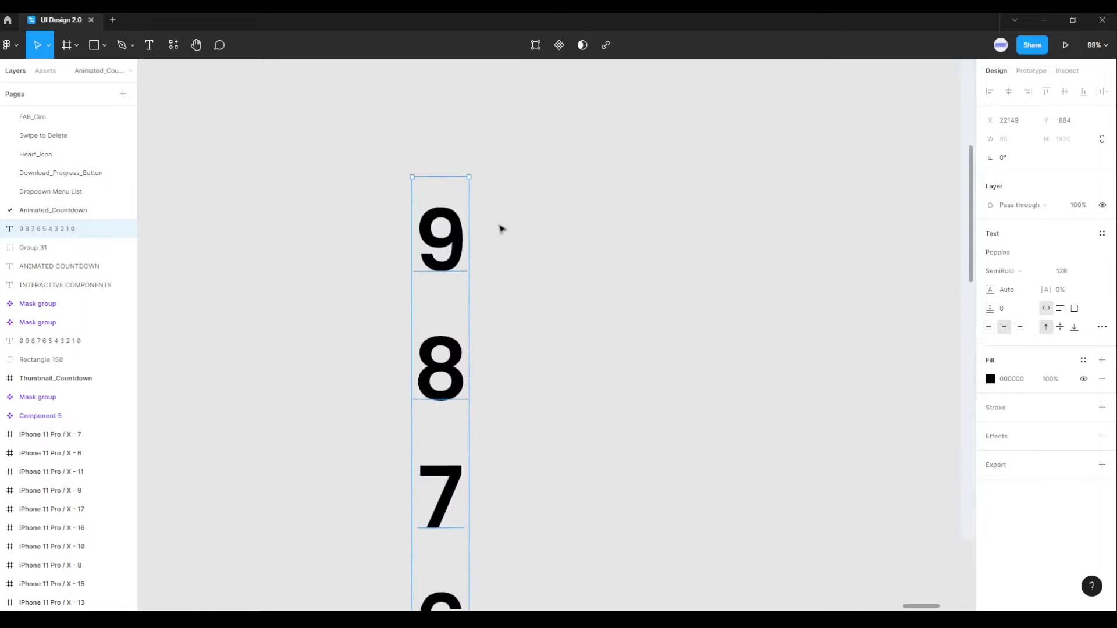
scroll(501, 228, up, 3)
scroll(501, 228, up, 1)
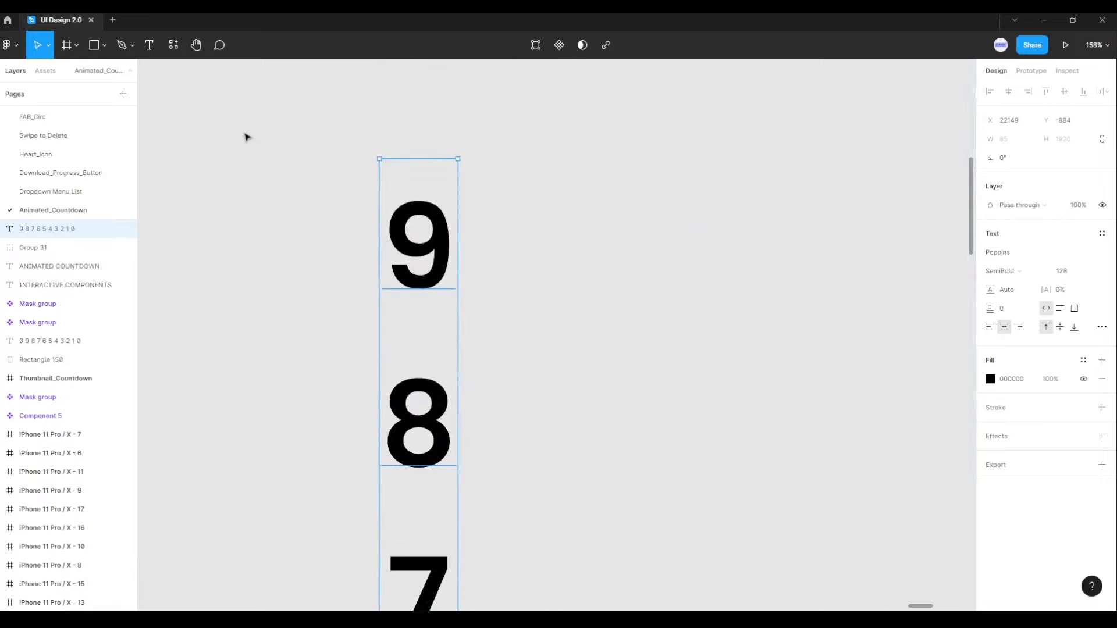
Step: Draw a rectangle right of the digit 9 and size it 86 × 108
click(104, 46)
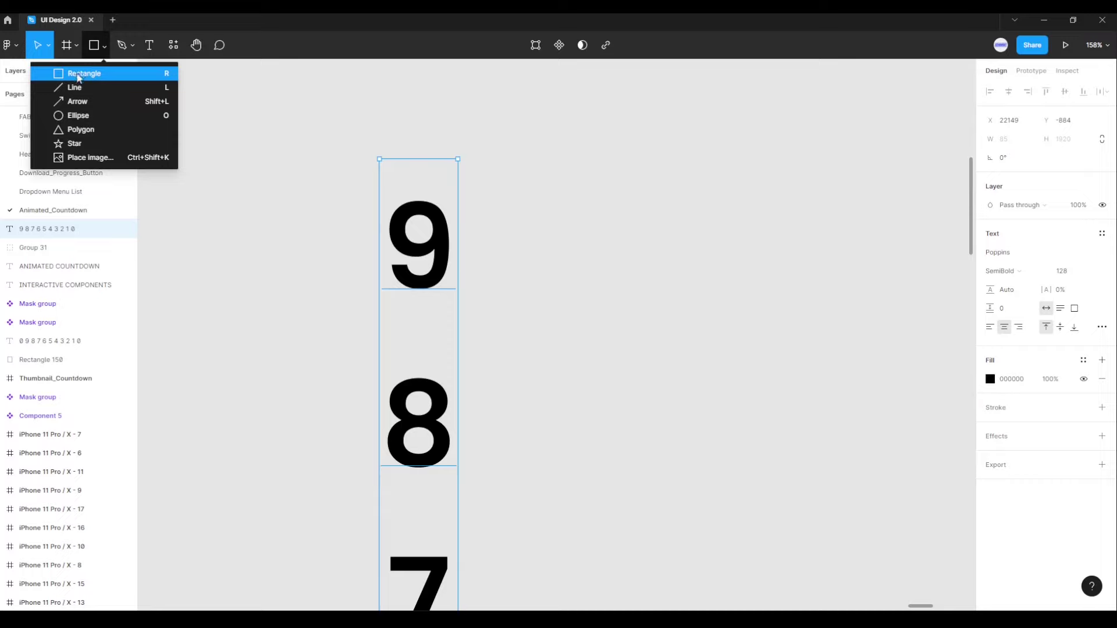
click(79, 74)
drag(538, 159, 627, 264)
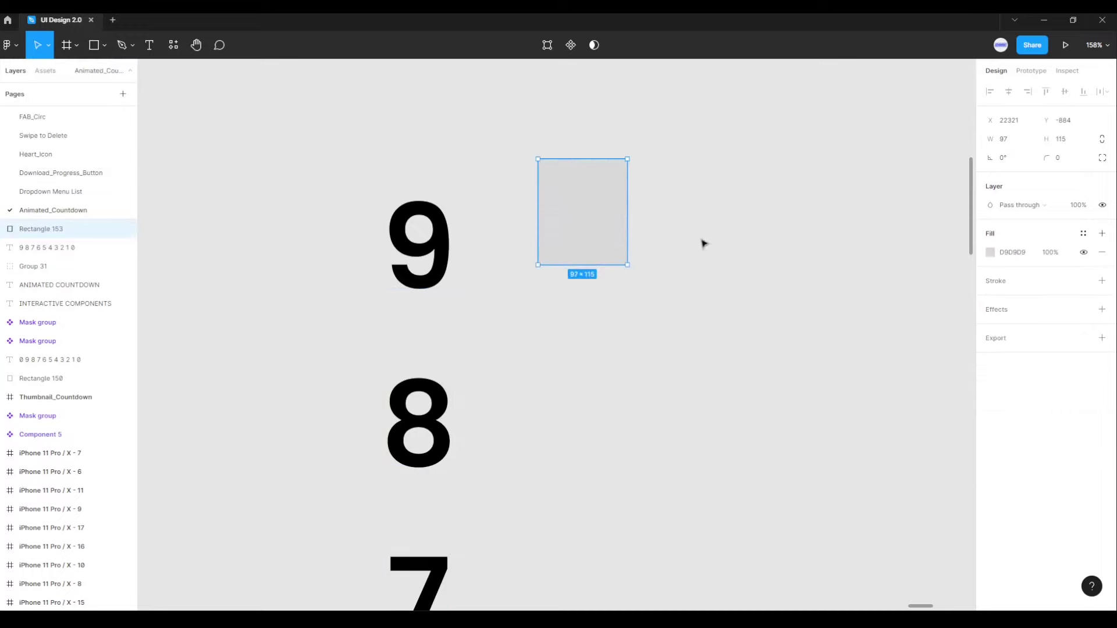
click(1015, 143)
text(86)
key(Return)
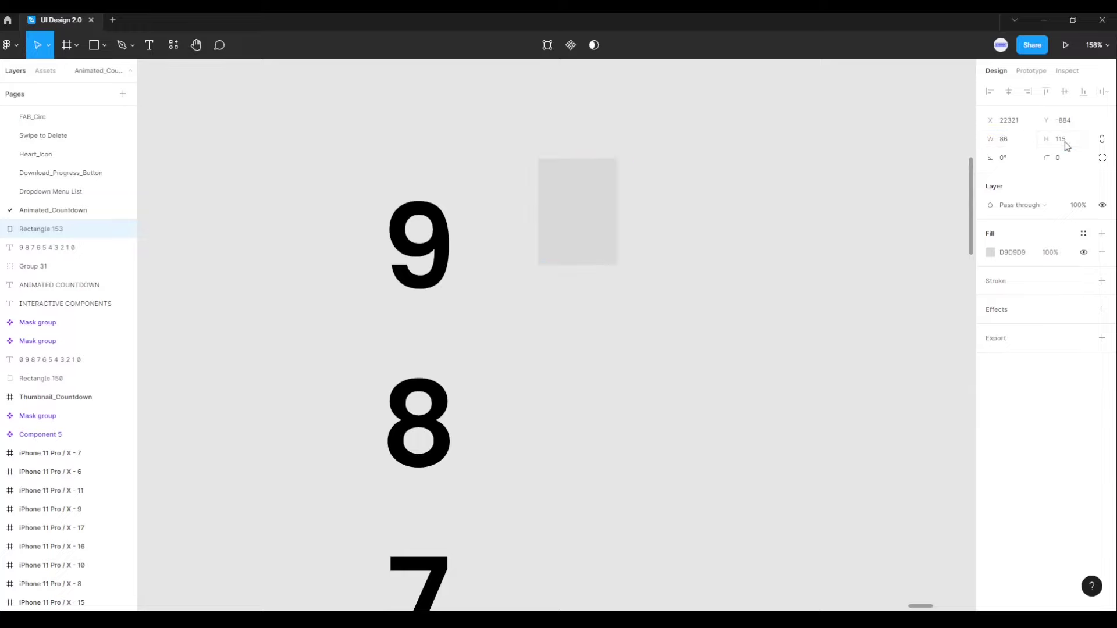
click(1074, 147)
text(108)
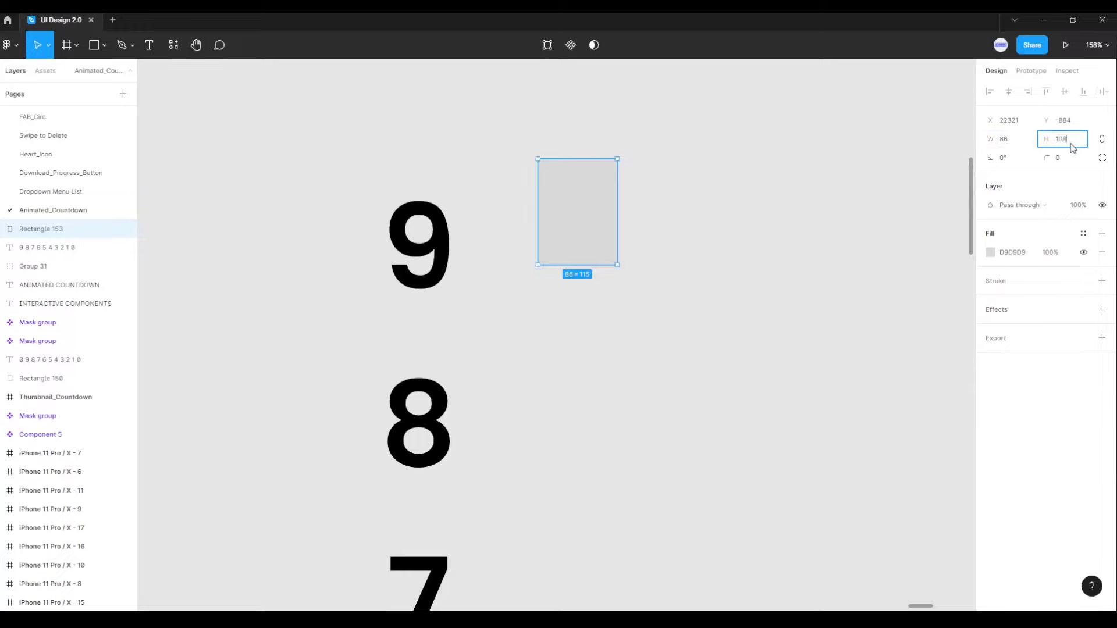
key(Return)
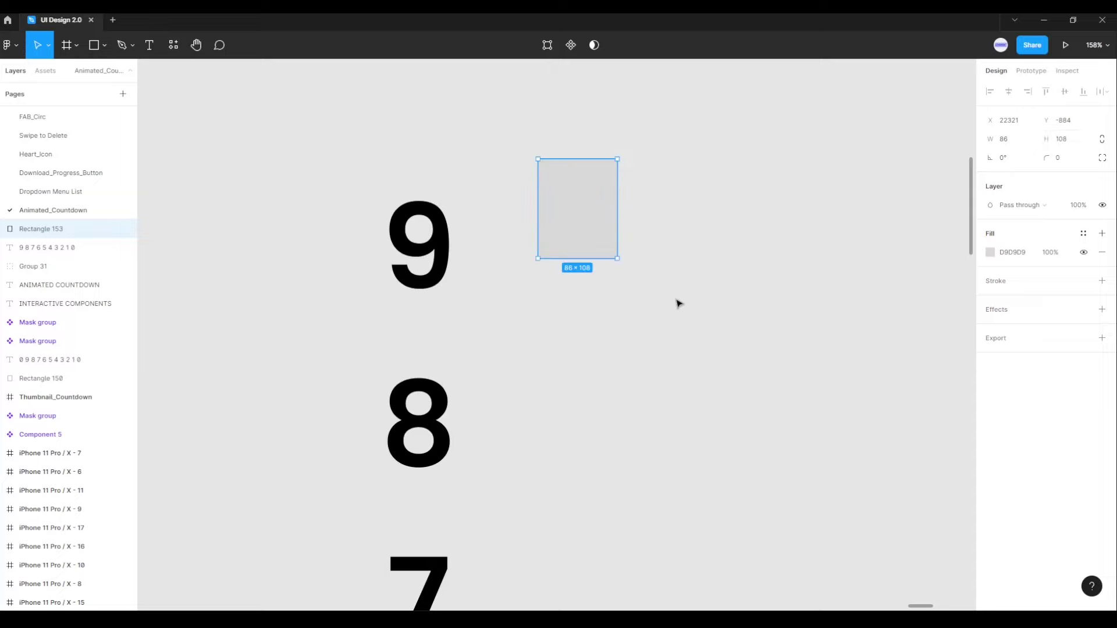
Step: Bring the digit column to front, place it over the rectangle, and mask it with the rectangle
click(442, 256)
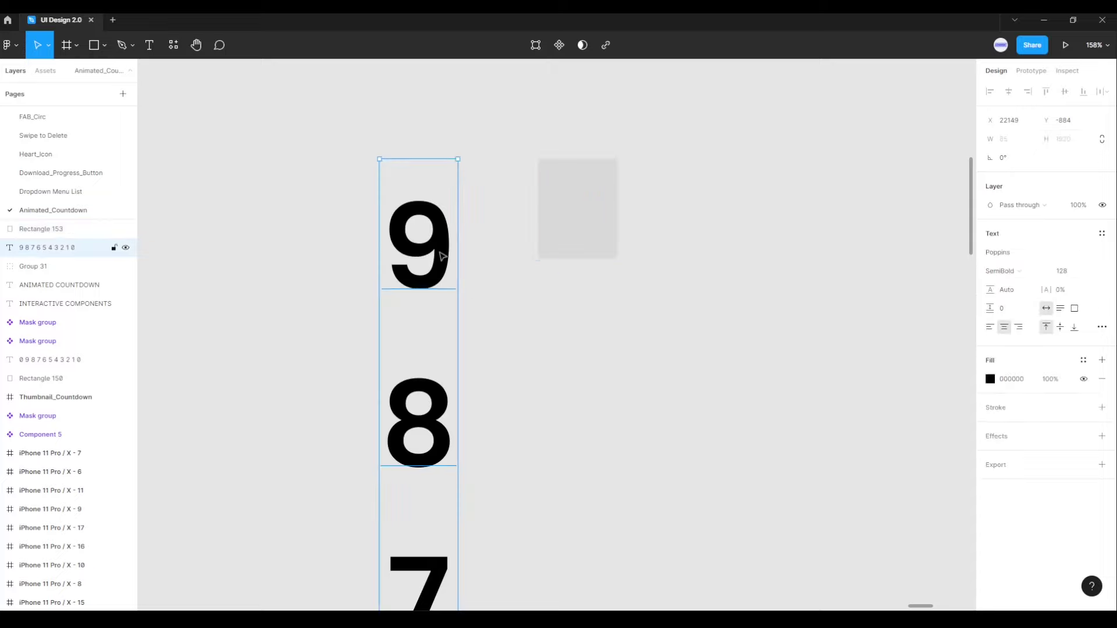
right_click(440, 256)
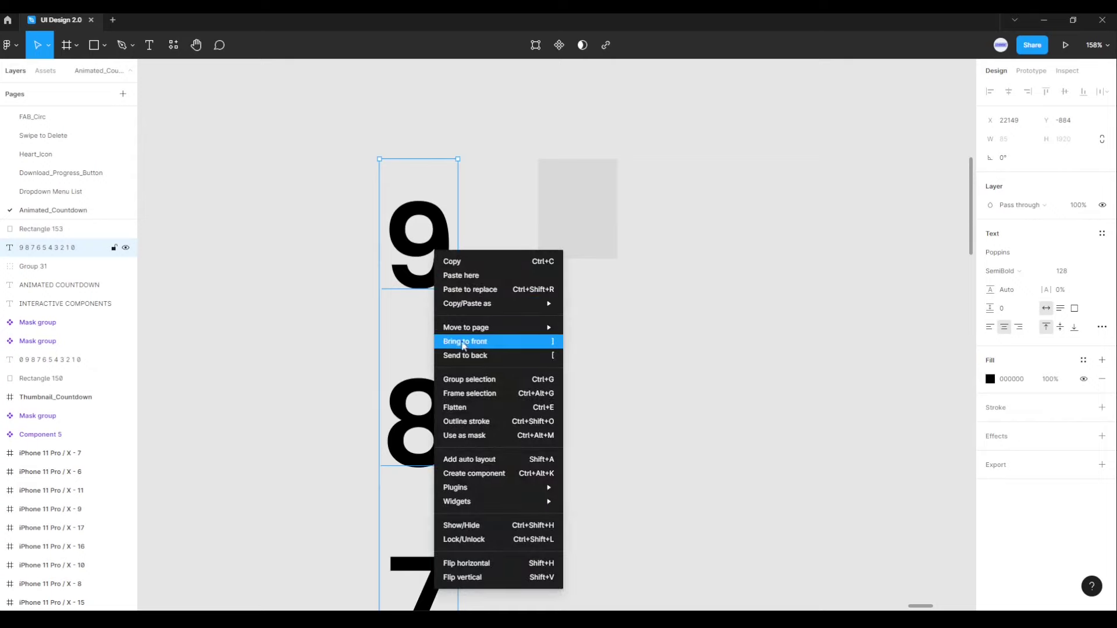
click(463, 346)
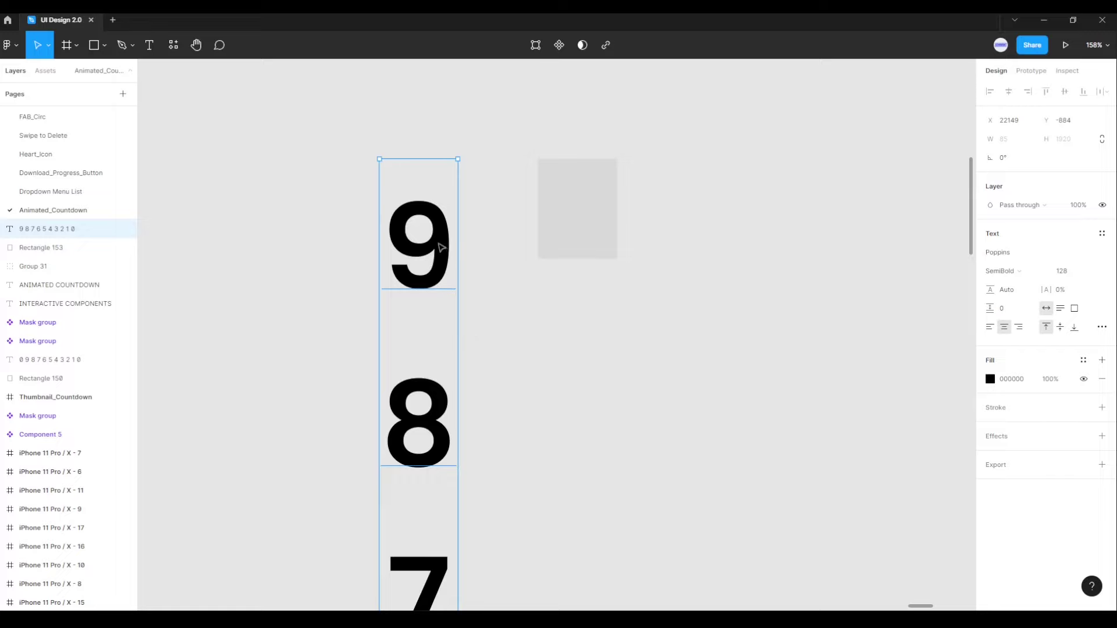
mouse_move(442, 247)
mouse_down()
mouse_move(694, 233)
mouse_move(651, 237)
mouse_up()
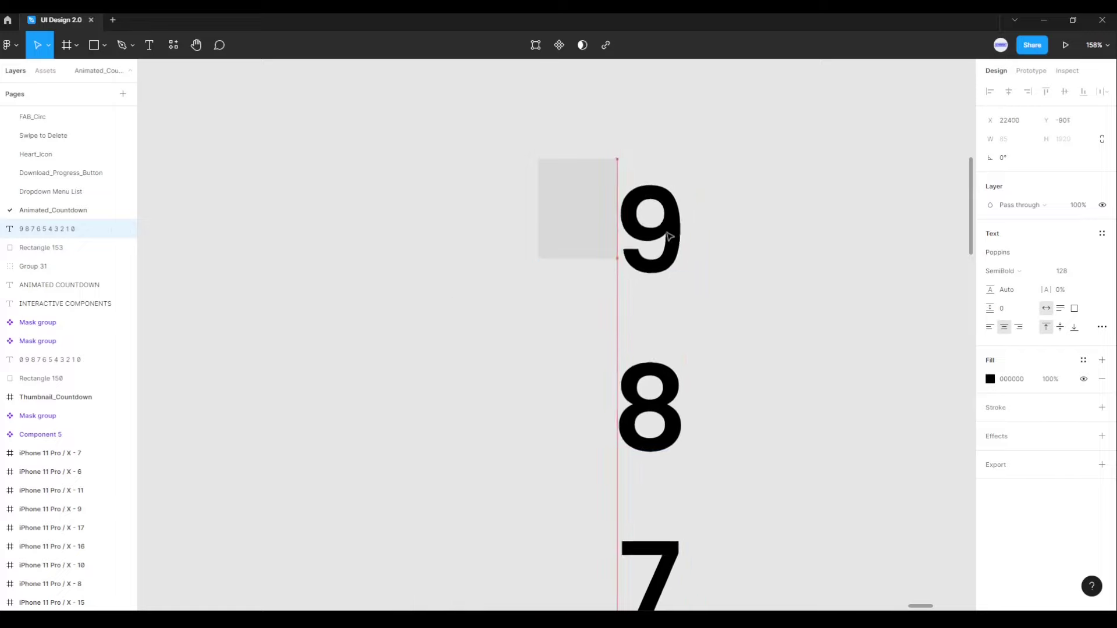
shift+click(576, 204)
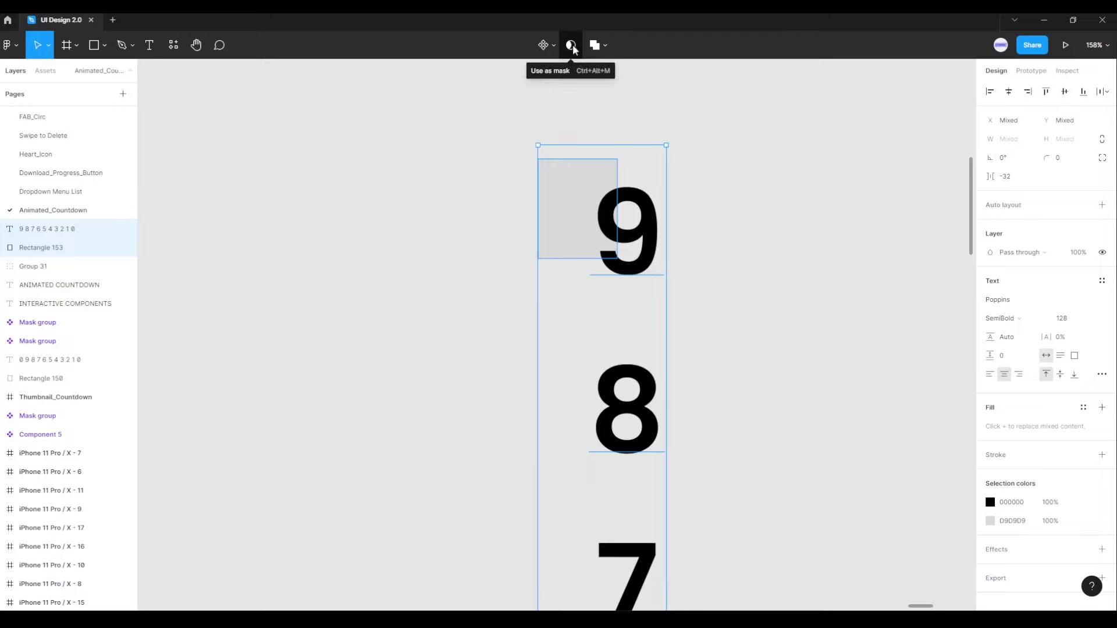
click(571, 45)
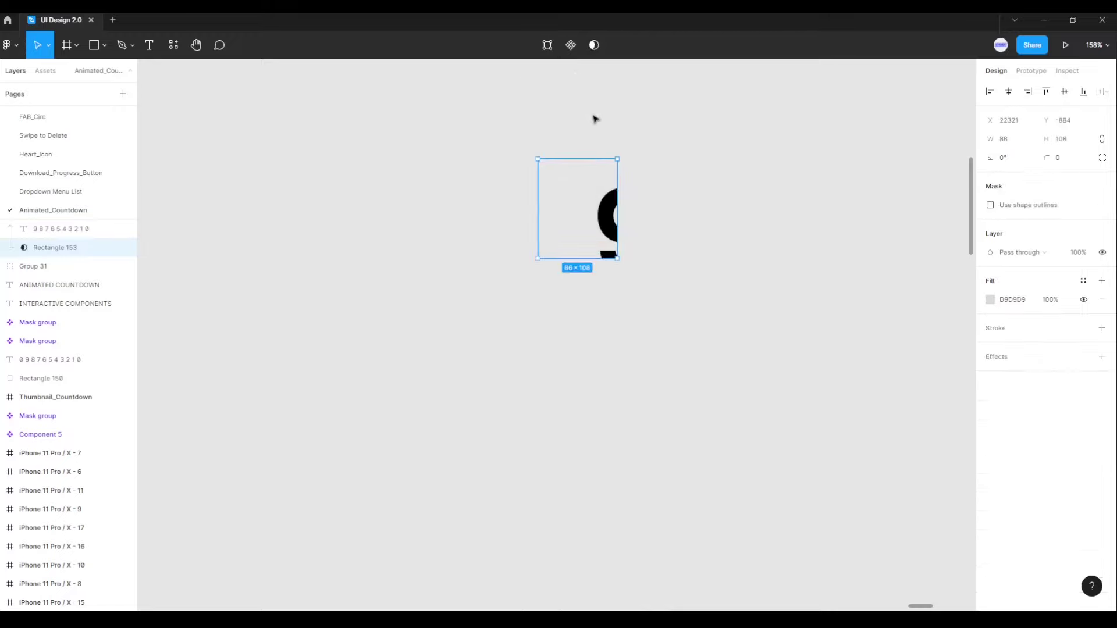
Step: Apply the mask and nudge the digits up and left so the 9 shows
double_click(615, 233)
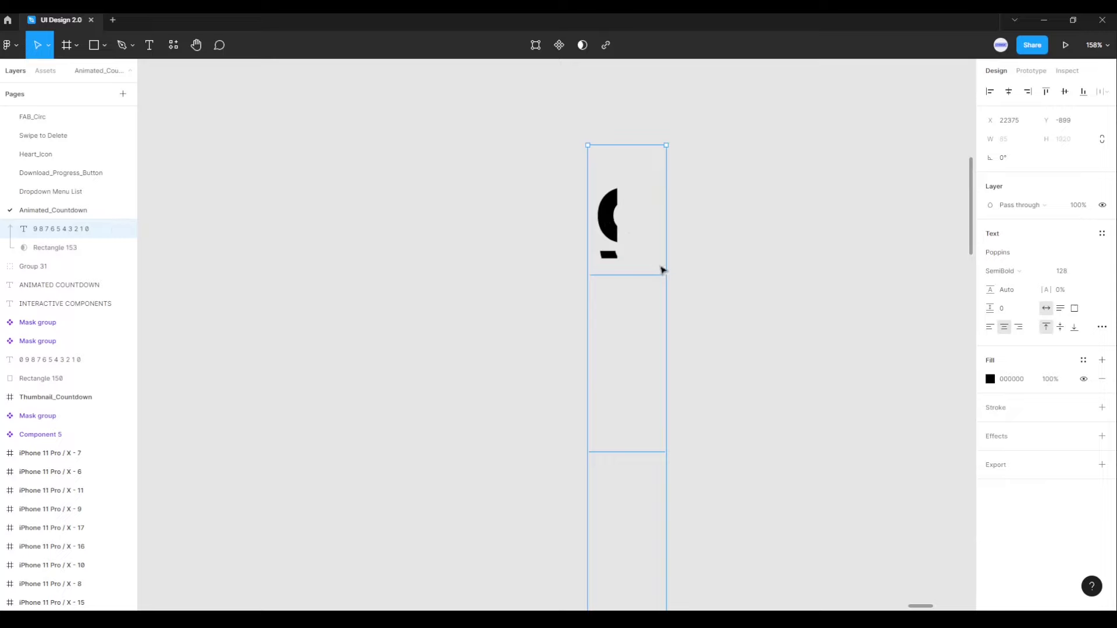
key(Left)
key(Left)
key(Left)
key(Up)
key(Up)
key(Up)
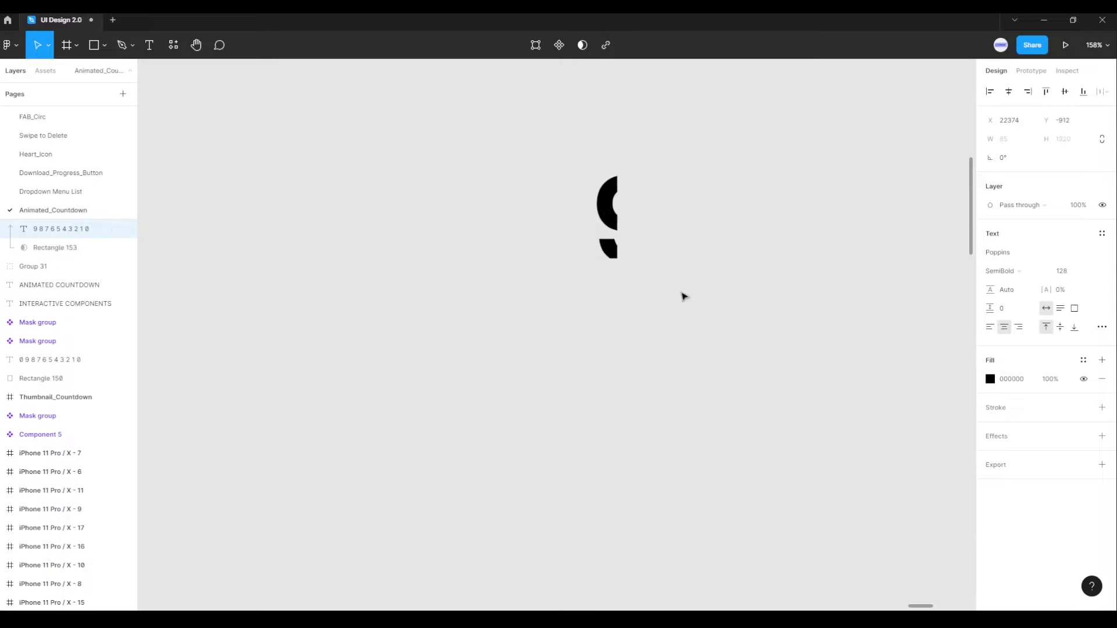
key(Left)
key(Left)
key(Left)
key(Left)
key(Left)
key(Left)
key(Left)
key(Left)
key(Left)
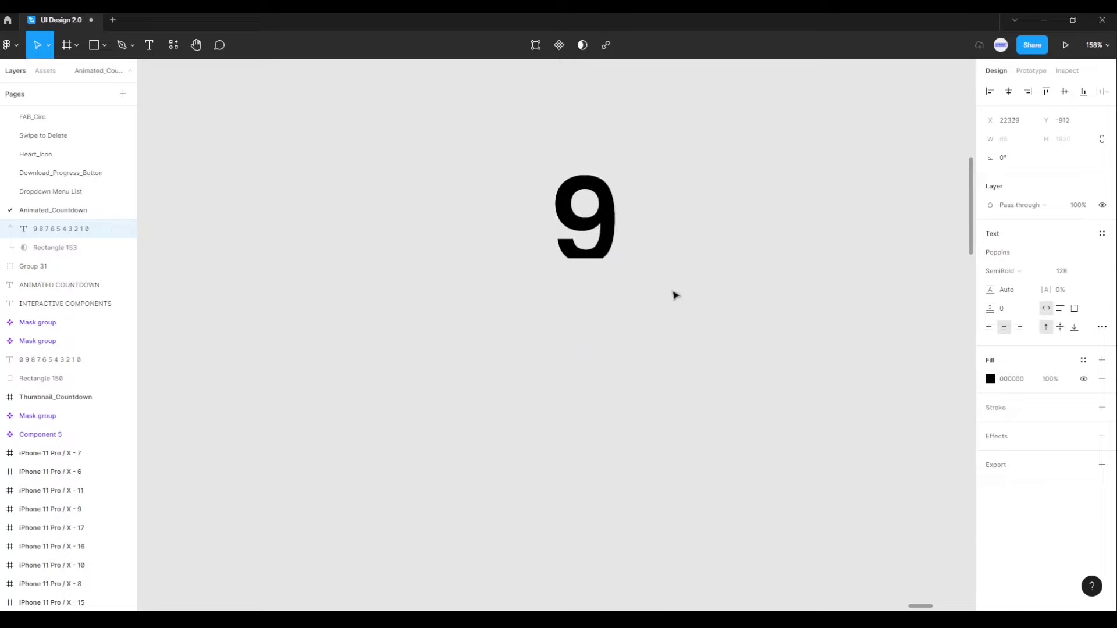
key(Left)
key(Left)
key(Left)
key(Up)
key(Up)
key(Up)
key(Up)
key(Up)
key(Up)
key(Up)
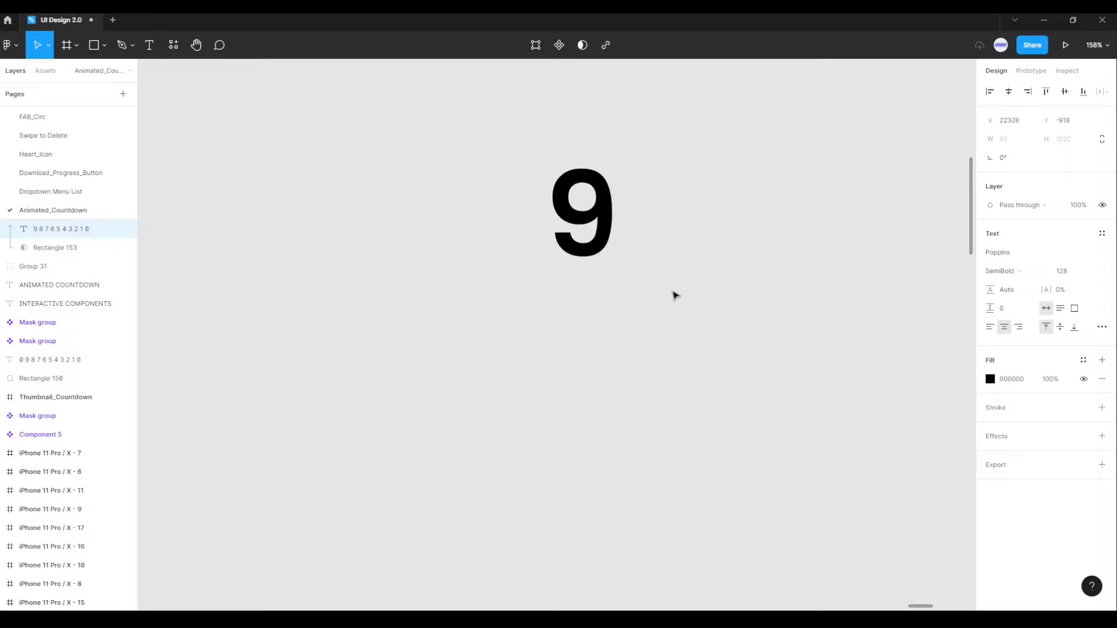
key(Left)
key(Left)
key(Left)
key(Left)
key(Left)
key(Left)
key(Up)
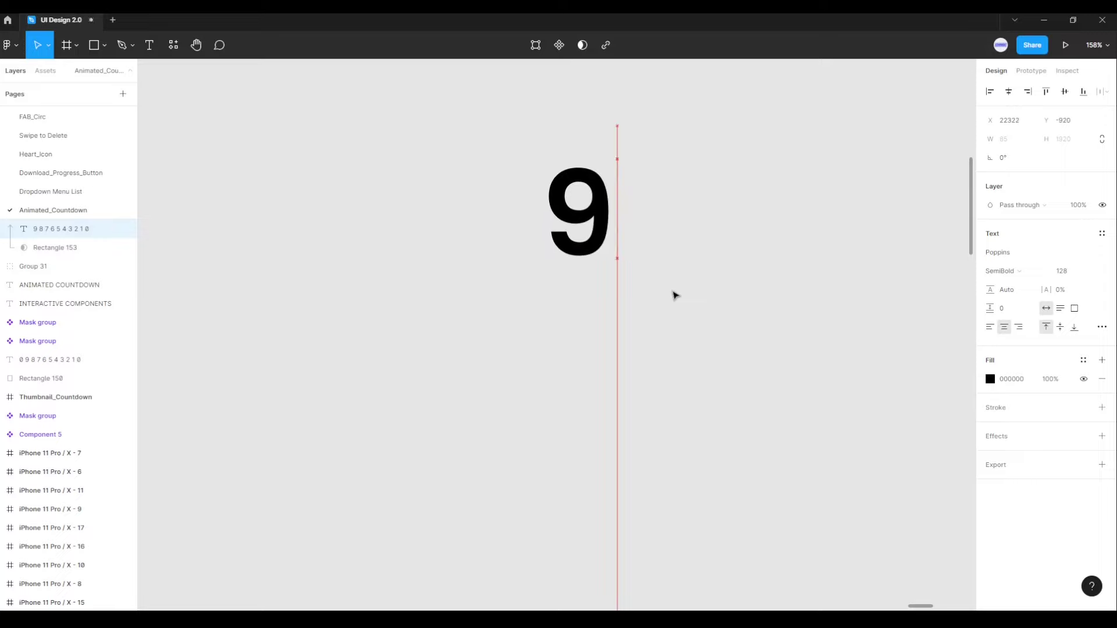
mouse_move(54, 248)
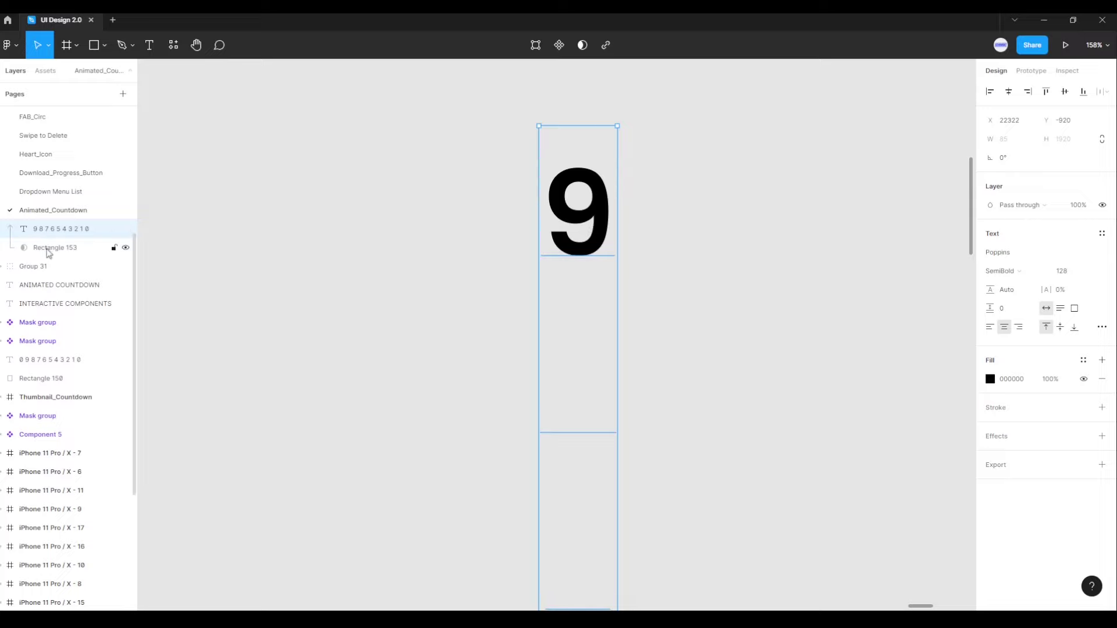
Step: Center the digits horizontally on the mask and fine-tune the 9 vertically
click(49, 247)
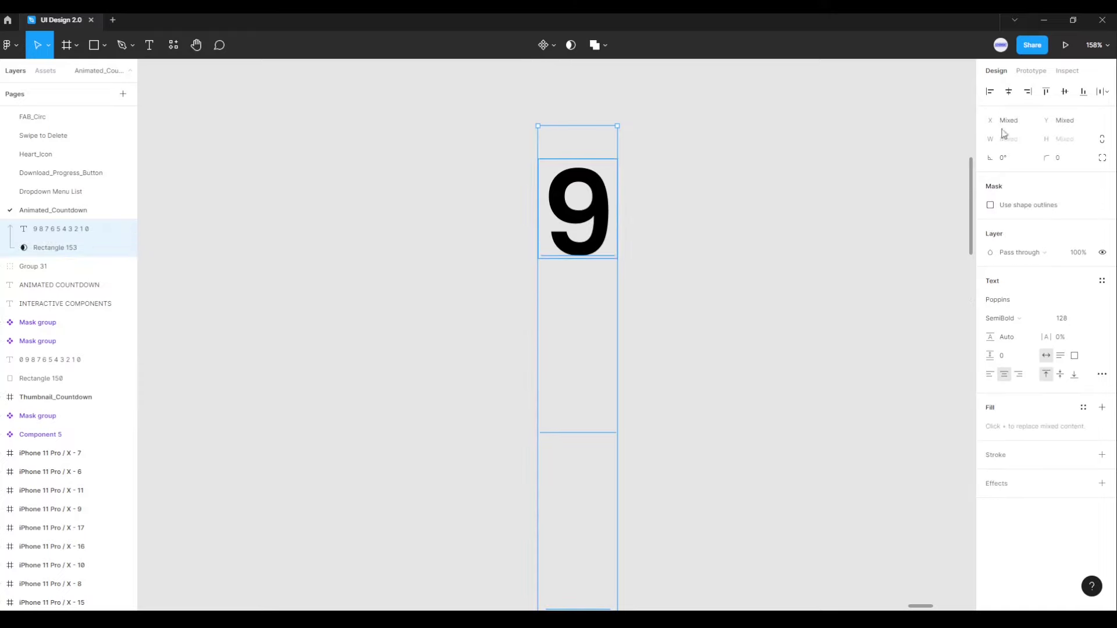
click(1010, 93)
shift+click(117, 247)
key(Up)
key(Up)
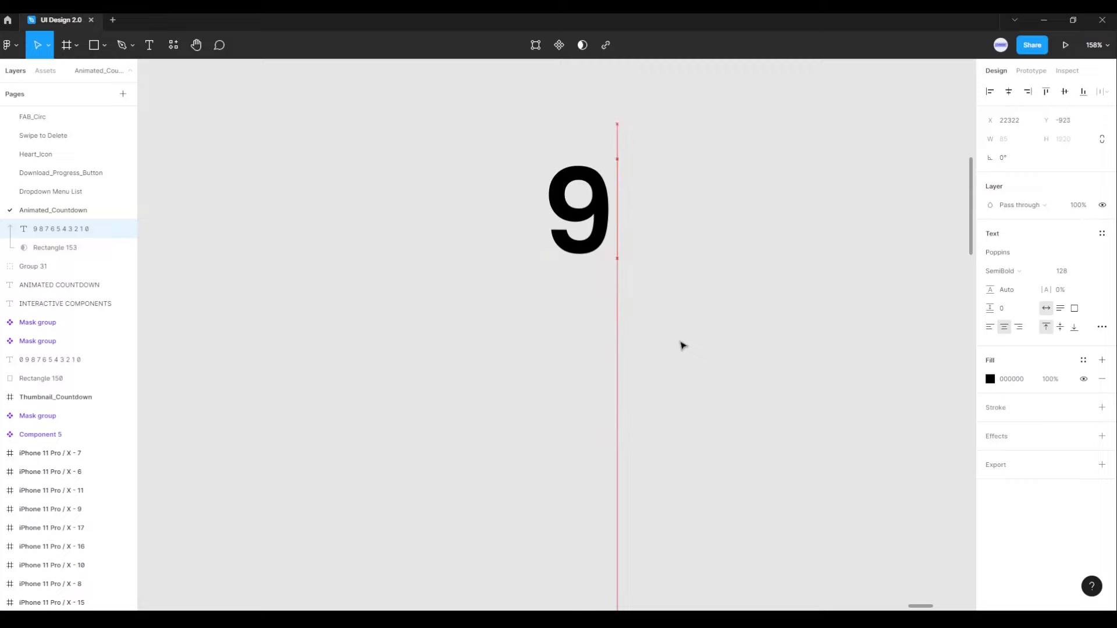
key(Up)
key(Up)
key(Up)
key(Up)
key(Up)
key(Up)
key(Up)
key(Up)
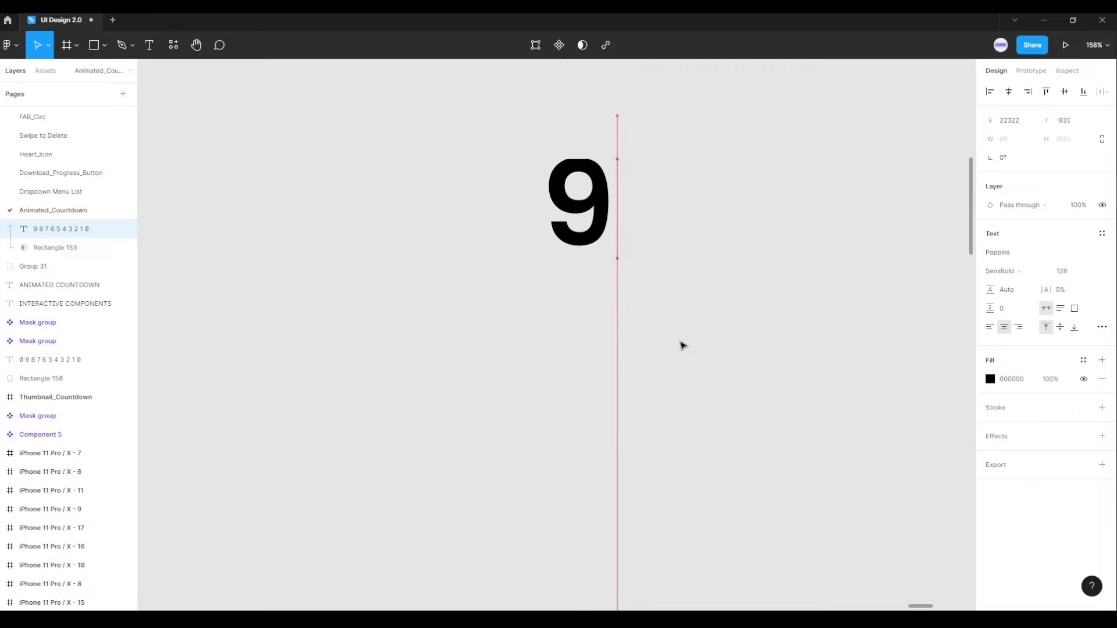
key(Down)
key(Down)
key(Down)
key(Down)
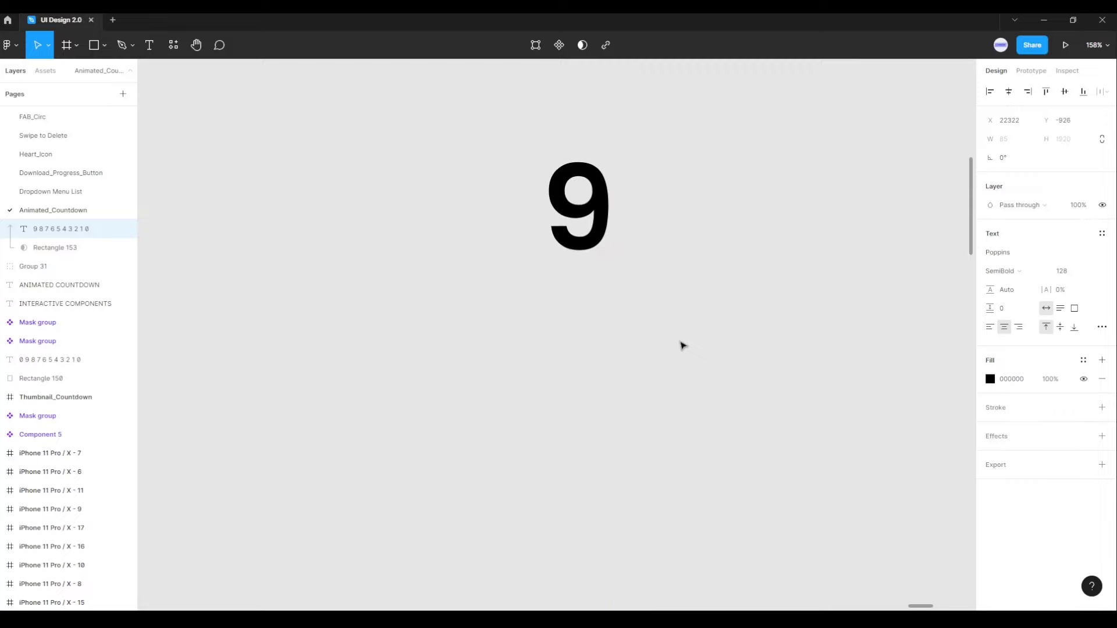
key(Down)
Step: Make the masked 9 group a component and add a Variant property to it
click(684, 346)
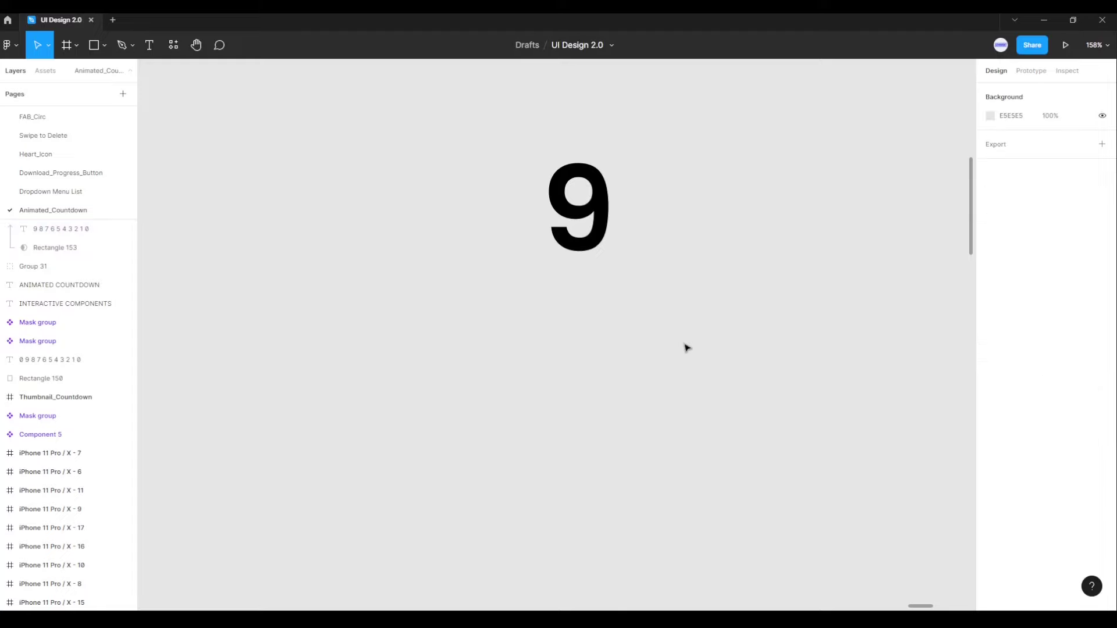
drag(470, 103, 747, 380)
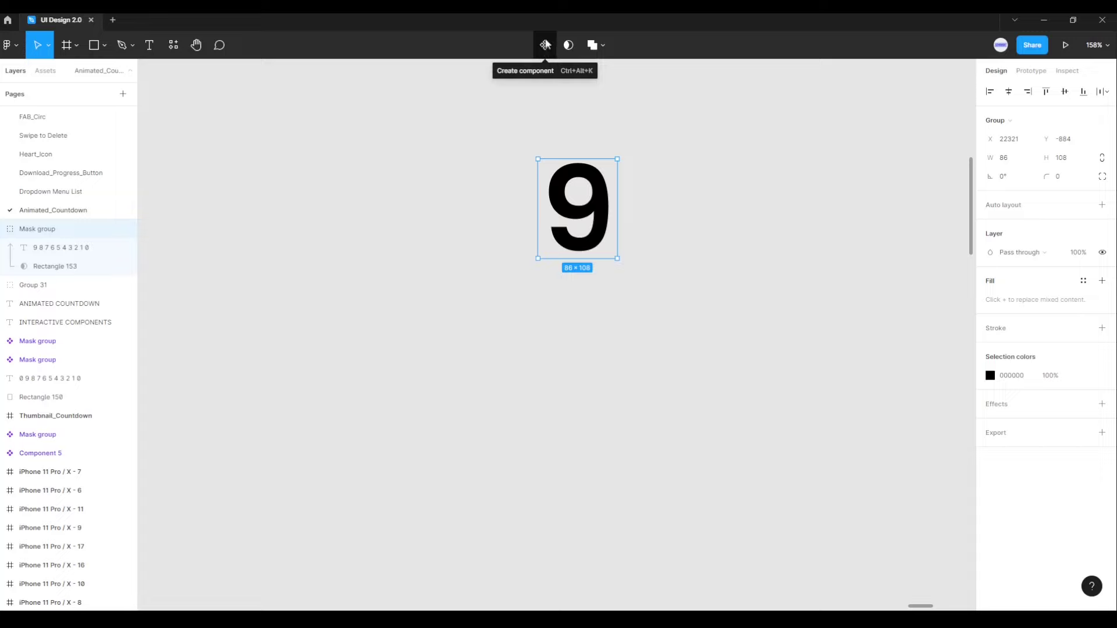
click(545, 46)
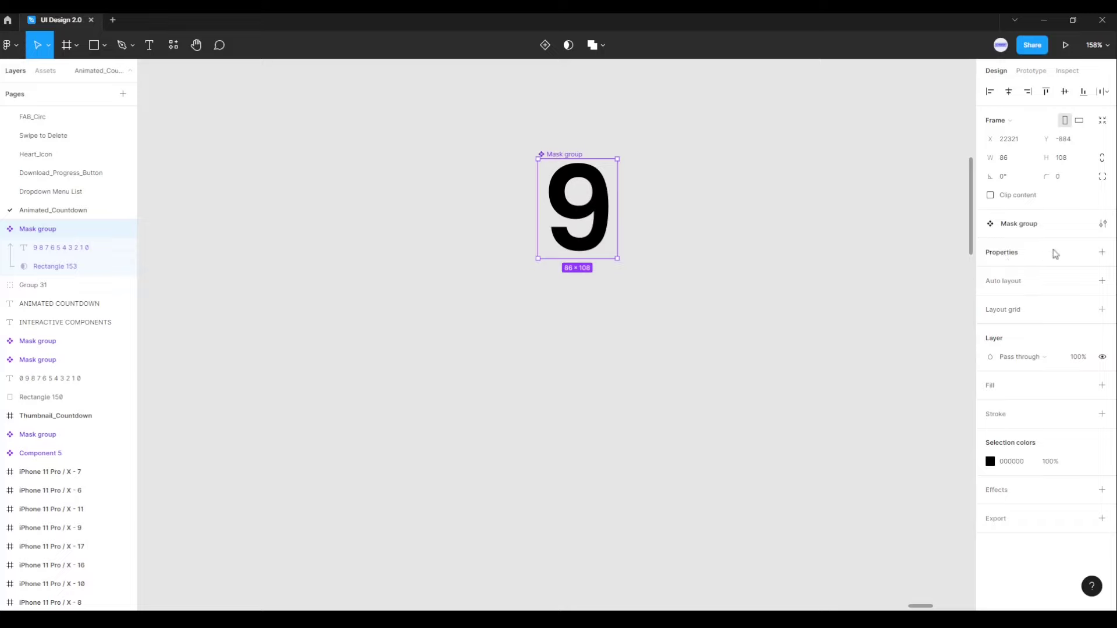
click(1099, 254)
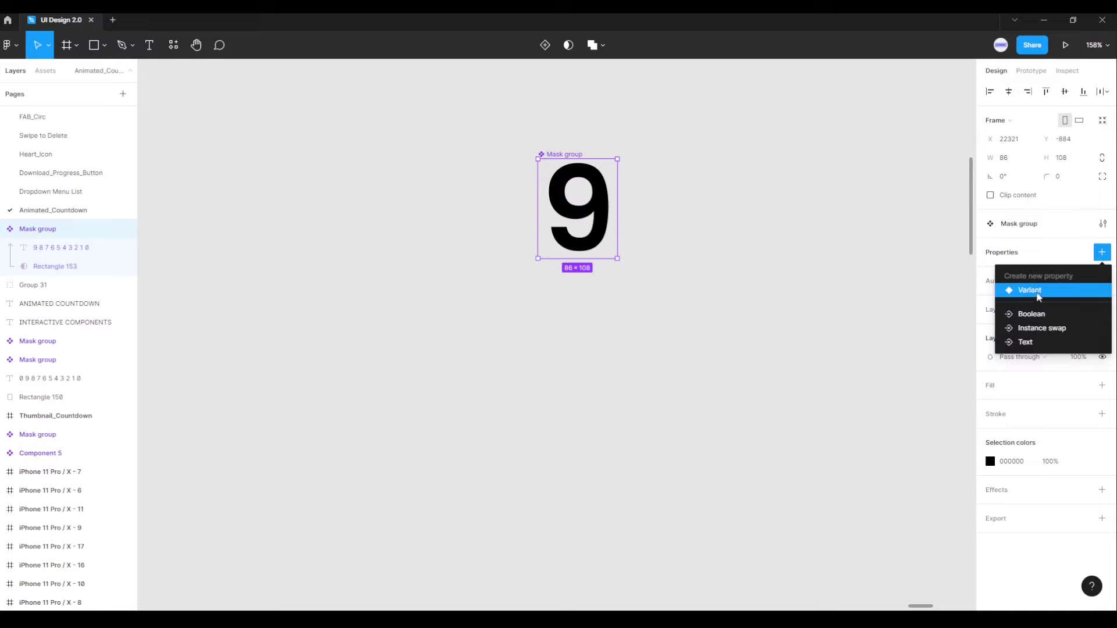
click(1038, 293)
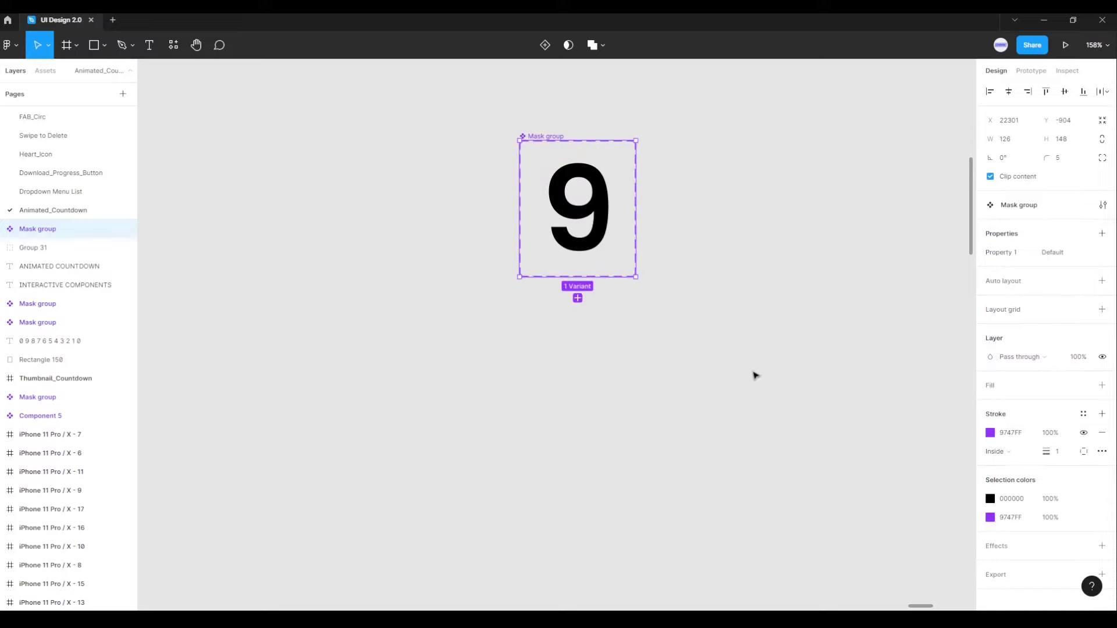
Step: Add Variant2 and shift its digit column so it shows 8
click(583, 300)
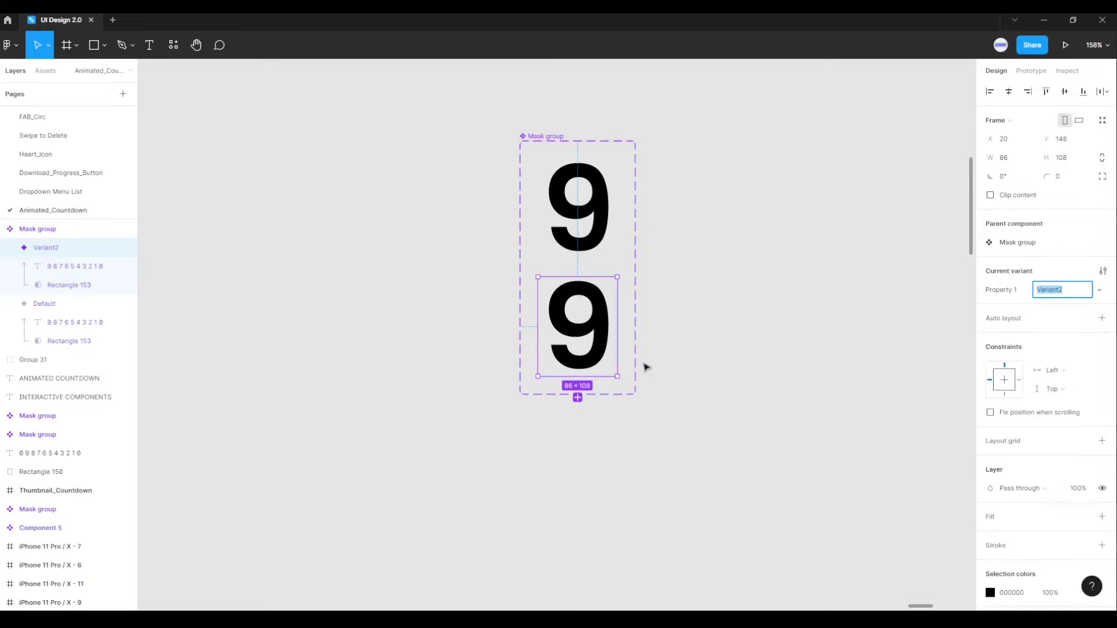
double_click(605, 334)
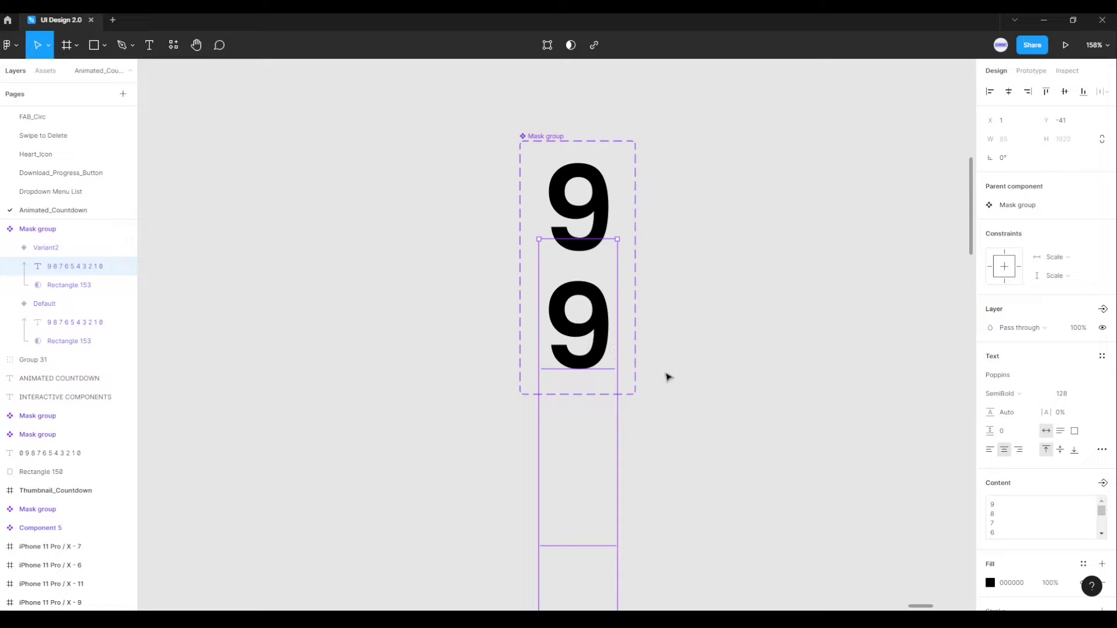
key(shift+Up)
key(shift+Up)
key(shift+Up)
key(shift+Up)
key(shift+Up)
key(shift+Up)
key(shift+Up)
key(shift+Up)
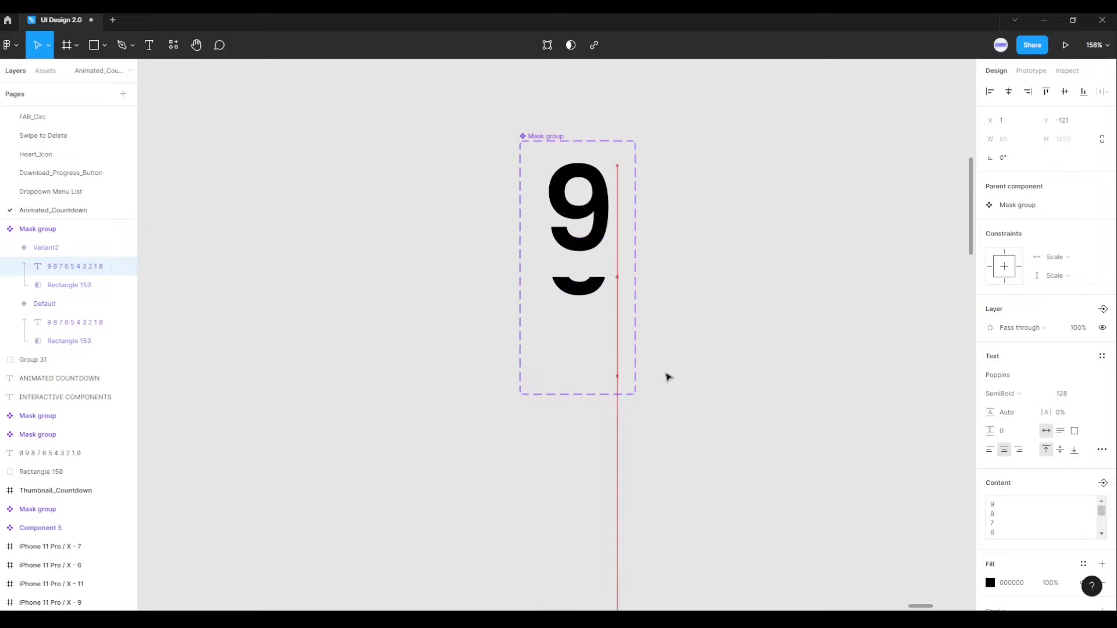
key(shift+Up)
key(shift+Up)
key(shift+Up)
key(shift+Up)
key(shift+Up)
key(shift+Up)
key(shift+Up)
key(shift+Up)
key(shift+Up)
key(shift+Up)
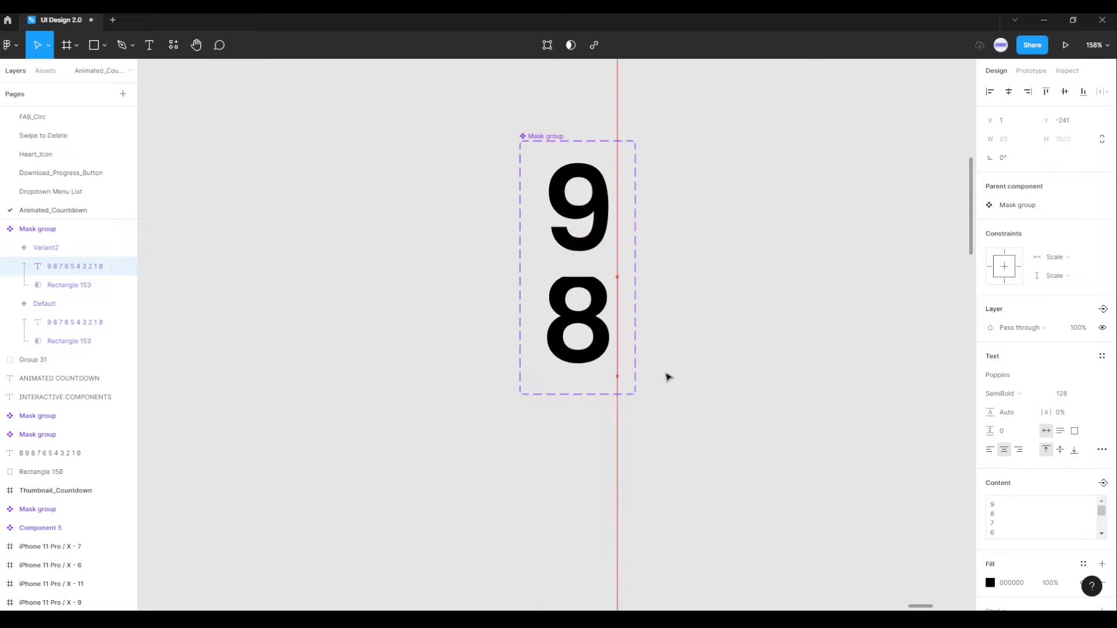
key(shift+Down)
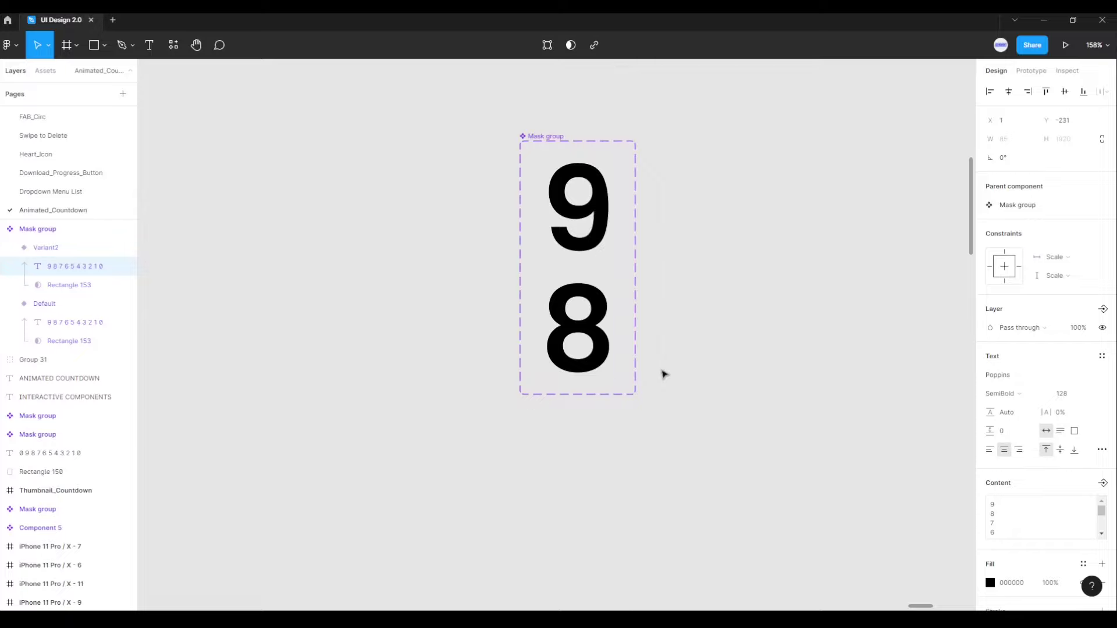
click(668, 411)
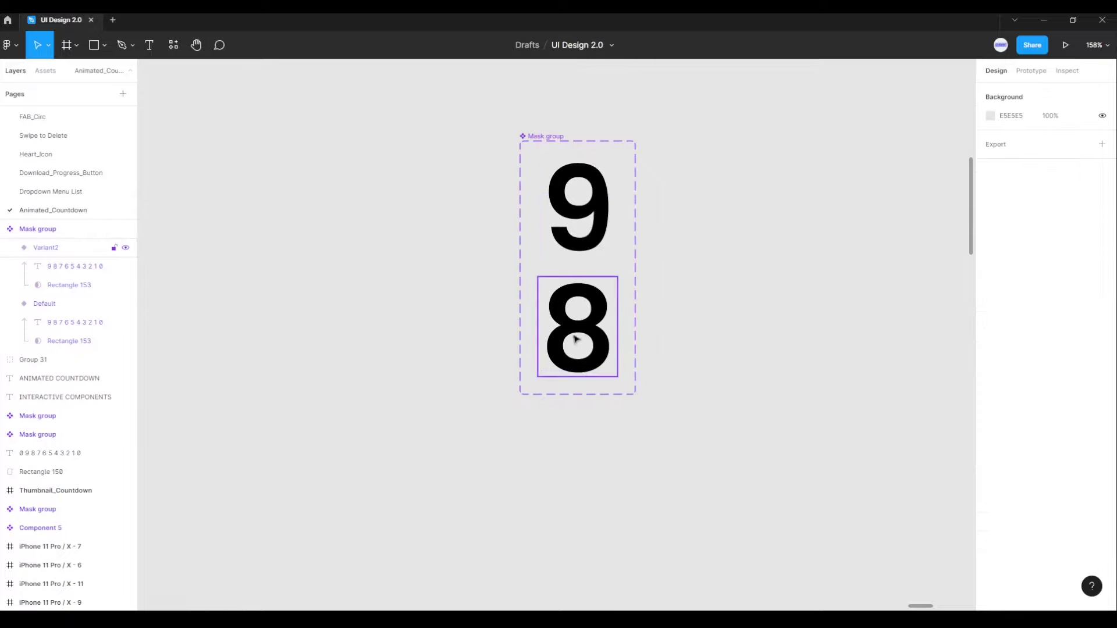
click(599, 347)
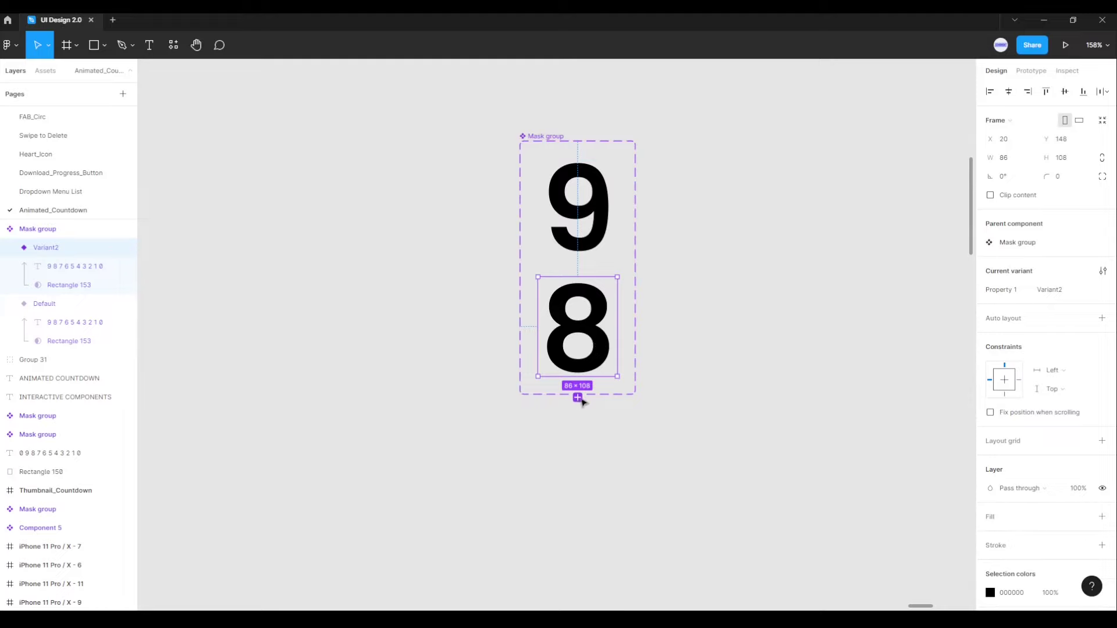
Step: Add Variant3 and shift its digit column so it shows 7
click(578, 399)
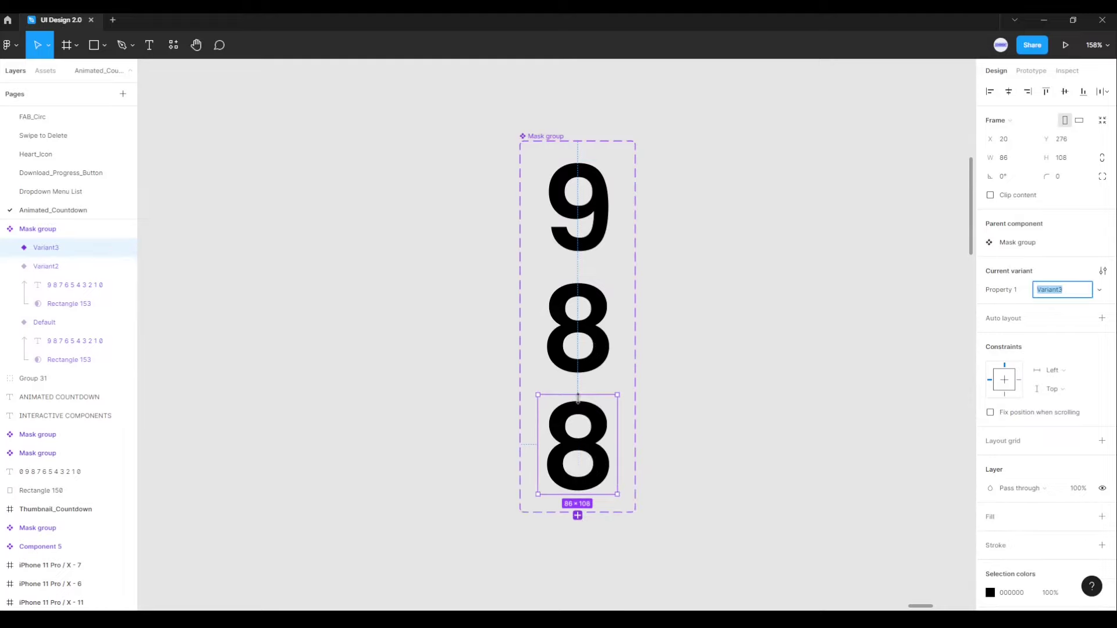
double_click(594, 463)
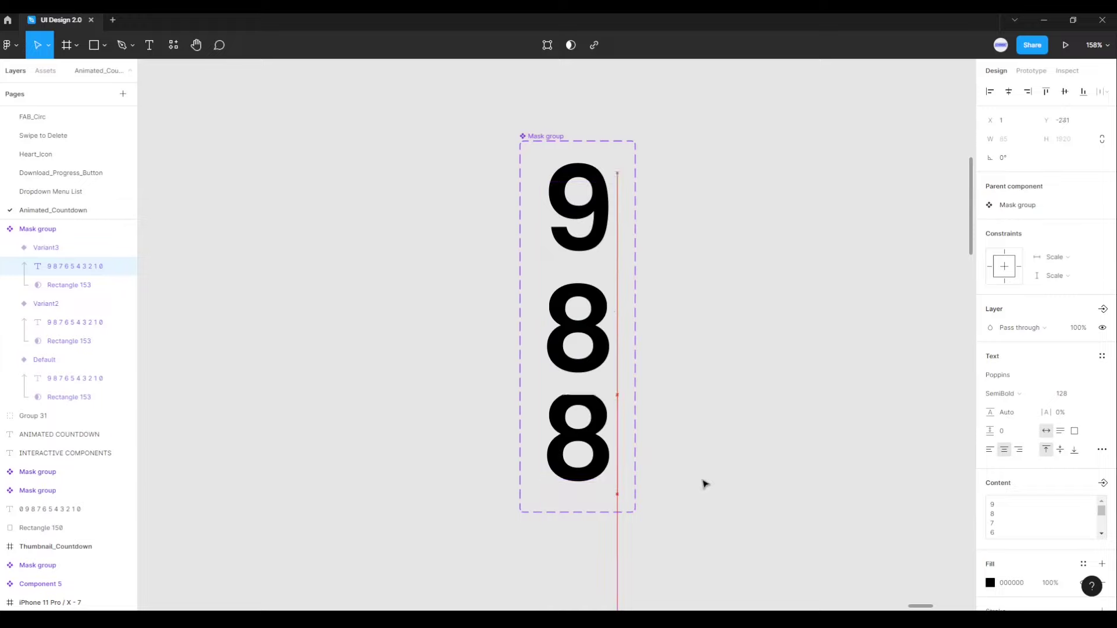
key(shift+Up)
key(shift+Up)
key(shift+Up)
key(shift+Up)
key(shift+Up)
key(shift+Up)
key(shift+Up)
key(shift+Up)
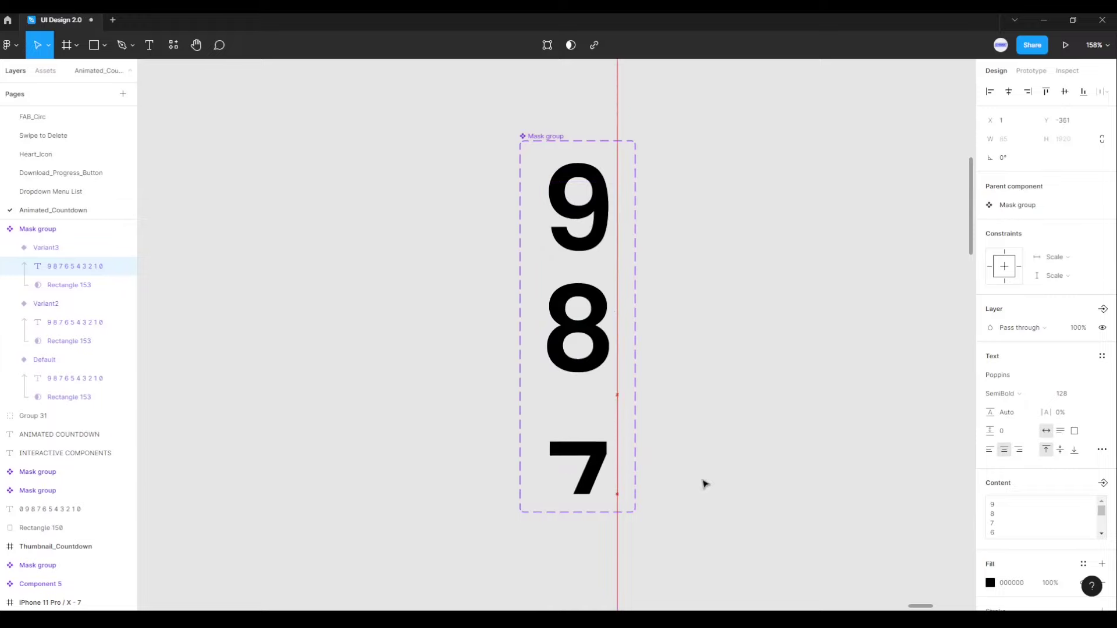
key(shift+Up)
key(shift+Up)
key(shift+Up)
key(shift+Up)
key(shift+Up)
key(shift+Up)
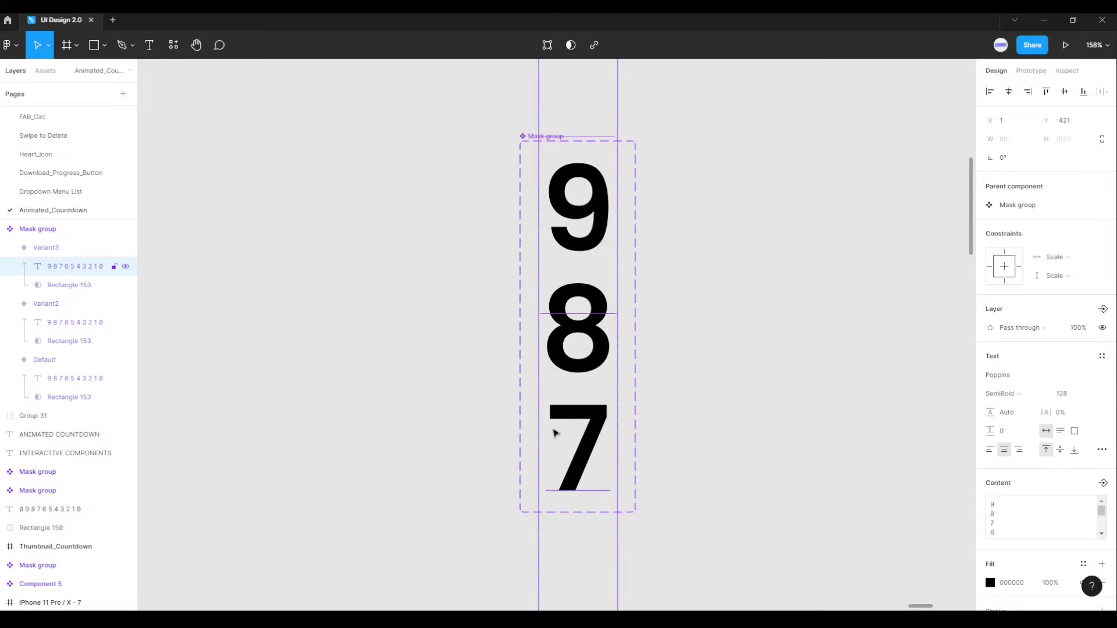
click(660, 452)
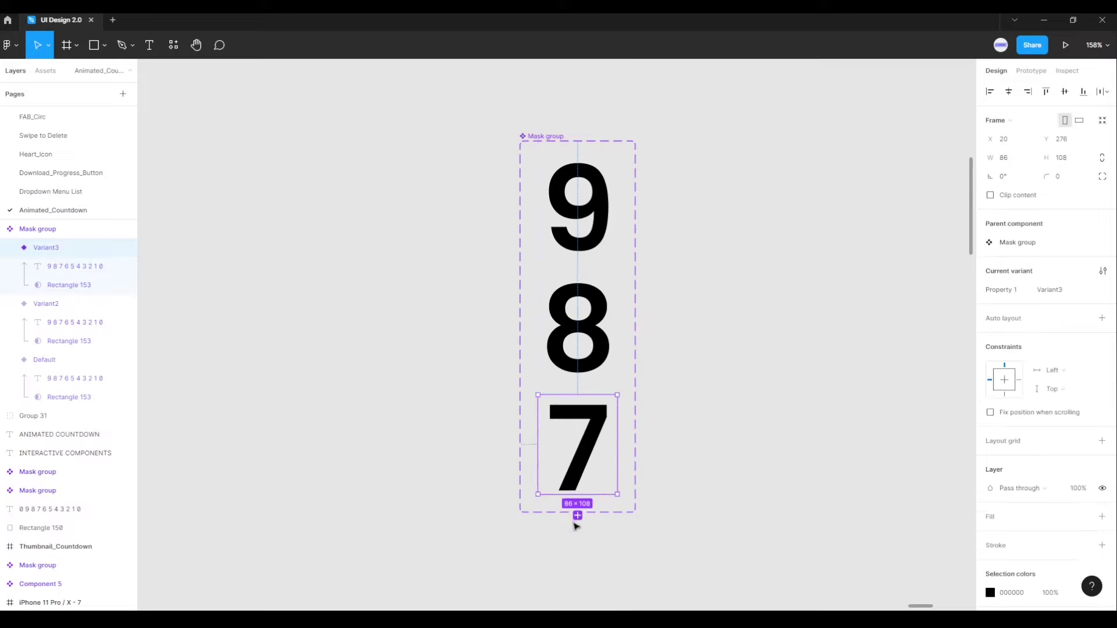
Step: Add Variant4 and shift its digit strip so the 6 is centered
click(578, 516)
scroll(698, 520, down, 5)
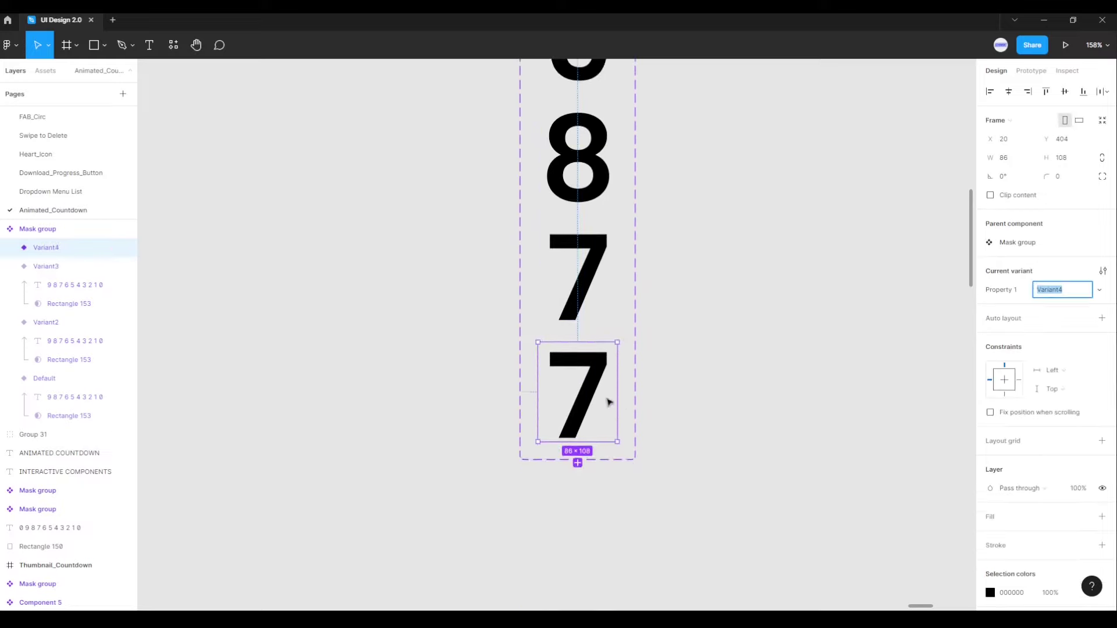
double_click(587, 393)
key(shift+Up)
key(shift+Up)
key(shift+Up)
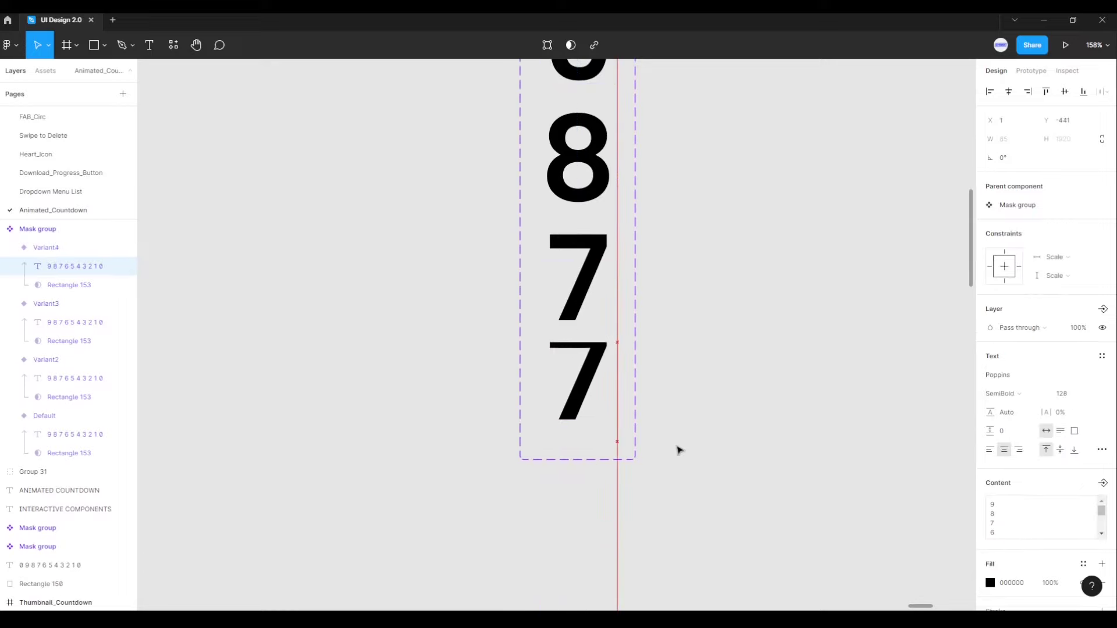
key(shift+Up)
key(shift+Up)
key(shift+Up)
key(shift+Up)
key(shift+Up)
key(shift+Up)
key(shift+Up)
key(shift+Up)
key(shift+Up)
key(shift+Up)
key(shift+Up)
key(shift+Up)
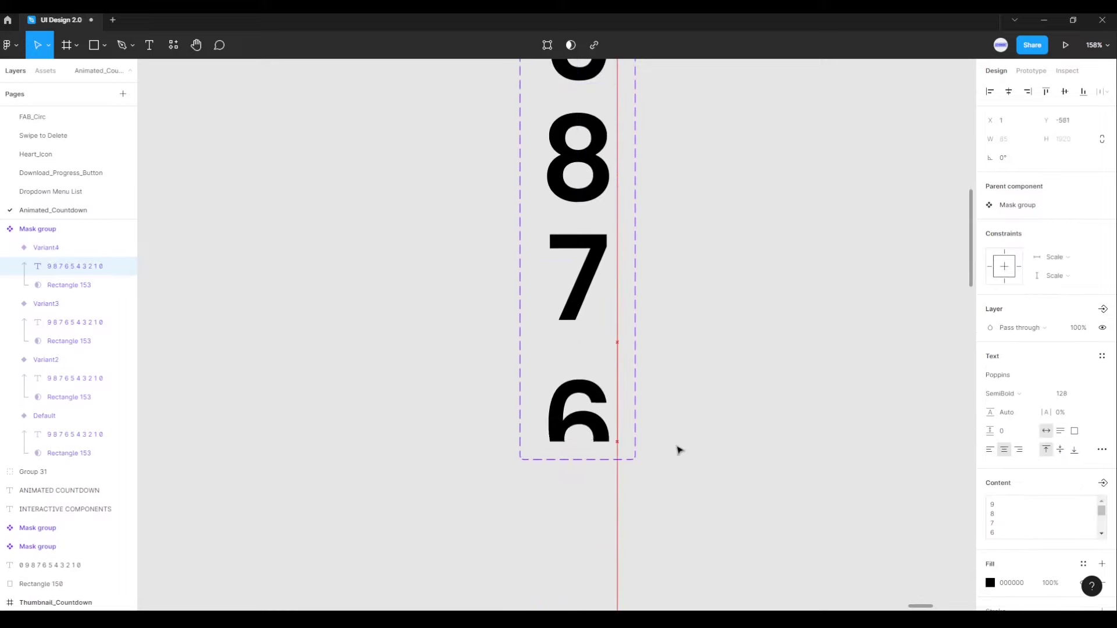
key(shift+Up)
key(shift+Up)
key(shift+Up)
key(shift+Down)
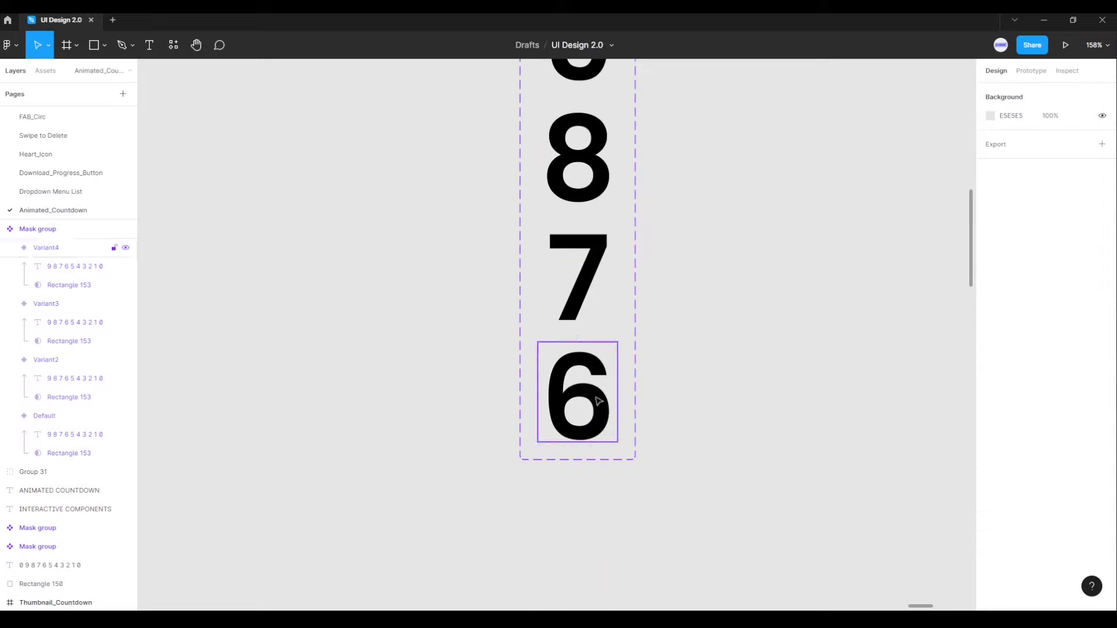
click(599, 427)
Step: Add Variant5 and shift its digit strip to show 5
click(578, 463)
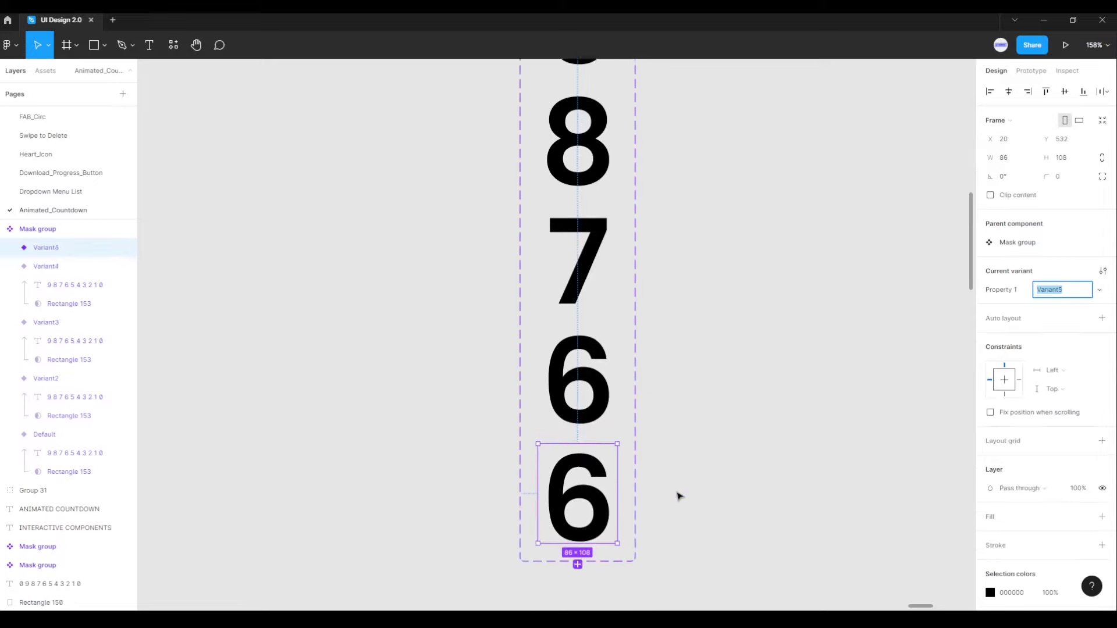
double_click(600, 376)
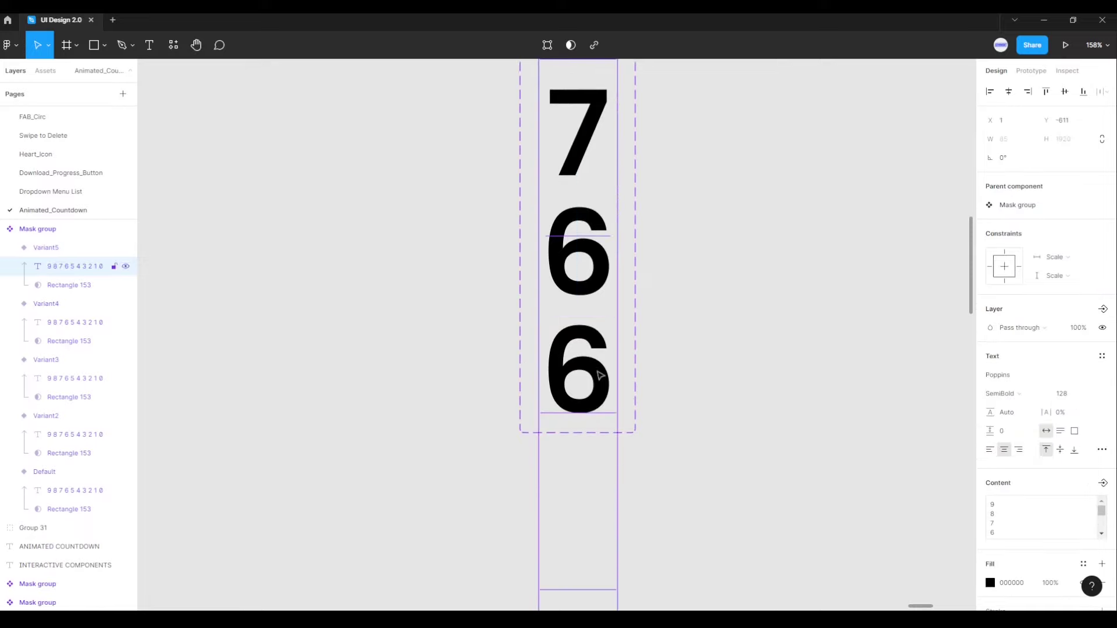
key(shift+Up)
key(shift+Up)
key(shift+Up)
key(shift+Up)
key(shift+Up)
key(shift+Up)
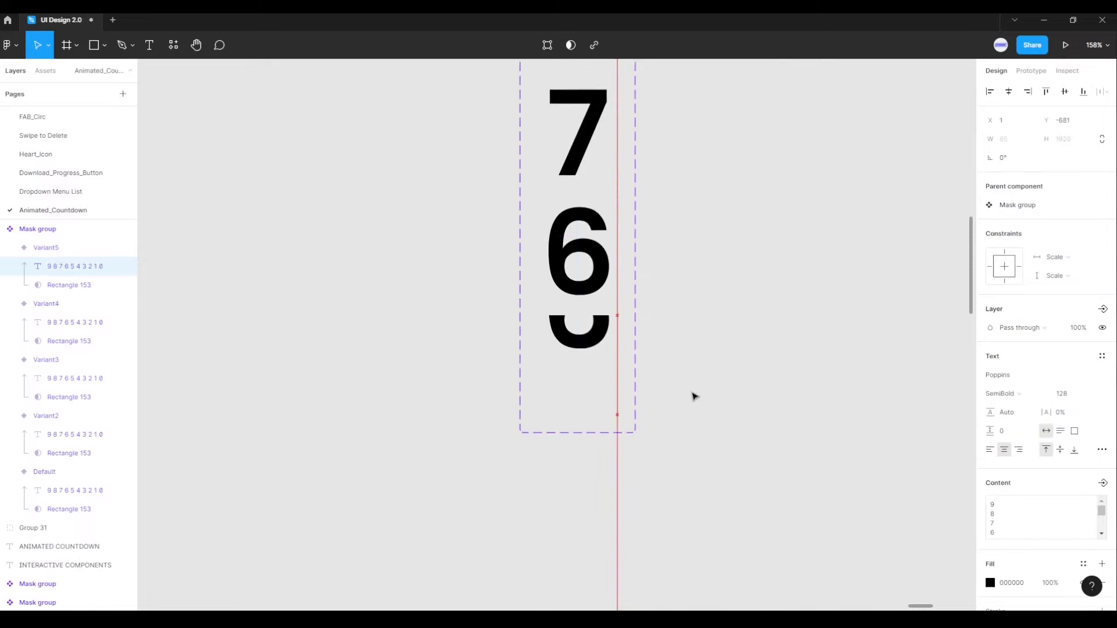
key(shift+Up)
key(shift+Up)
key(shift+Up)
key(shift+Up)
key(shift+Up)
key(shift+Up)
key(shift+Up)
key(shift+Up)
key(shift+Up)
key(shift+Up)
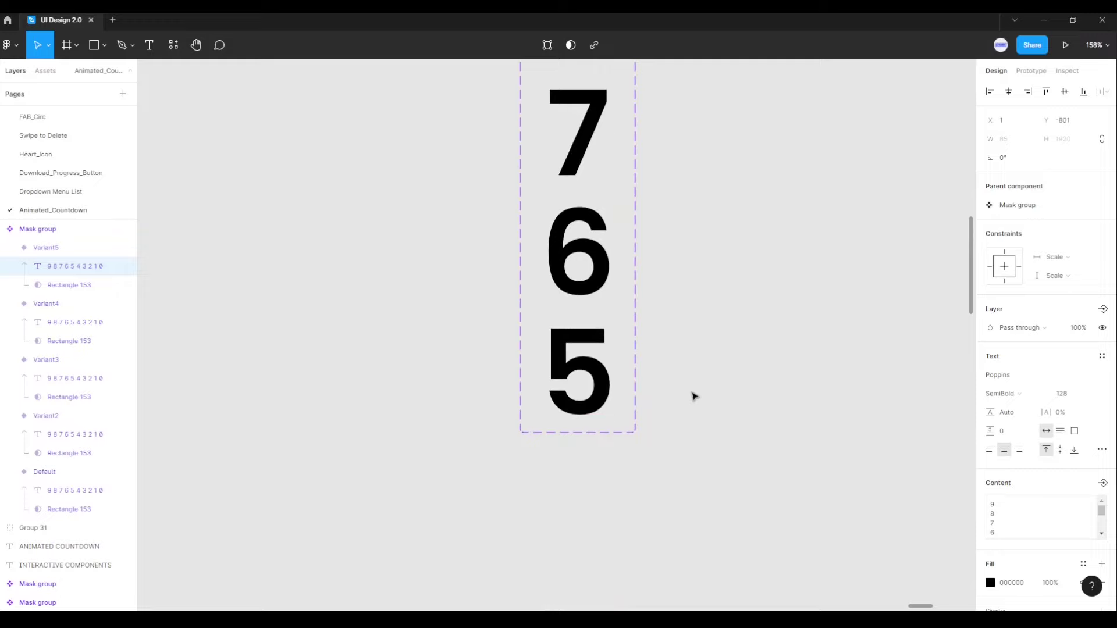
click(669, 382)
click(601, 396)
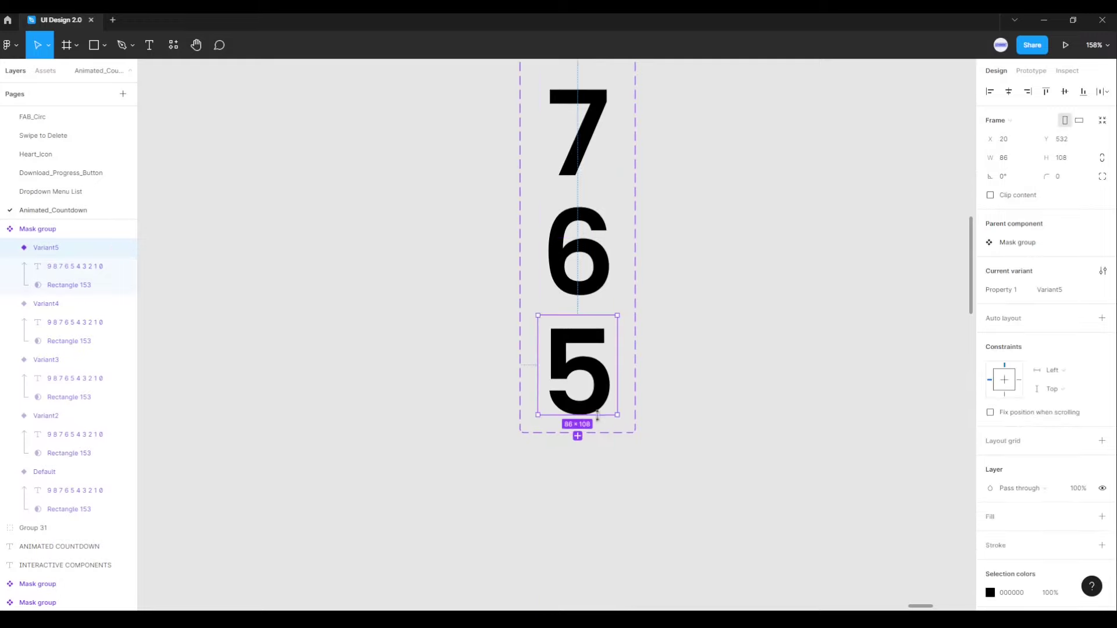
Step: Add Variant6 and shift its digit strip to show 4
click(577, 436)
scroll(676, 449, down, 1)
scroll(674, 451, down, 1)
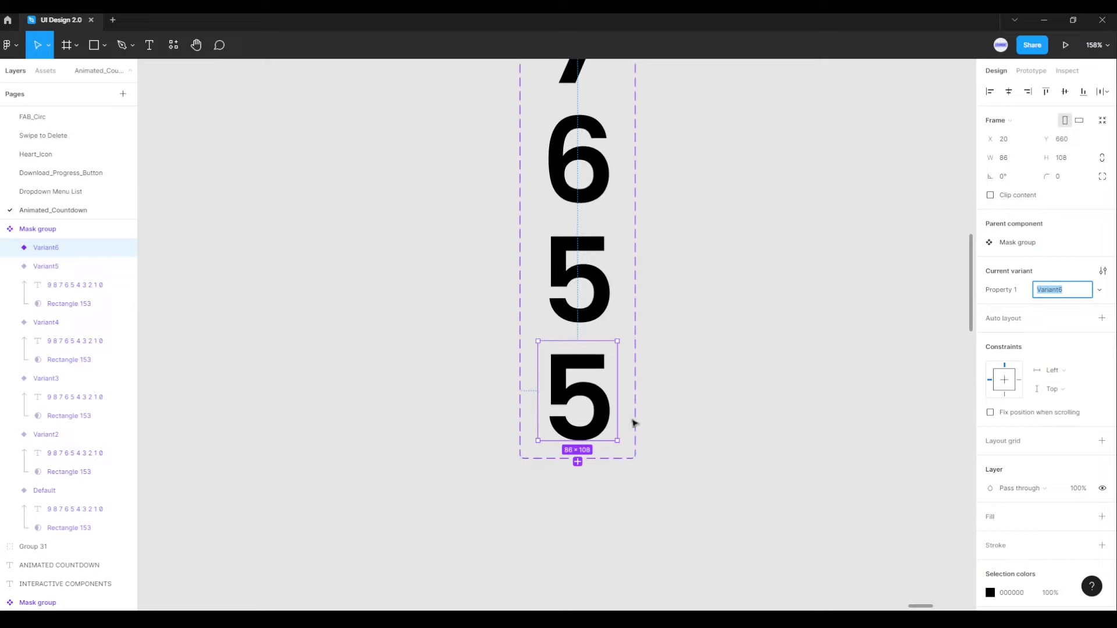
double_click(598, 408)
key(shift+Up)
key(shift+Up)
key(shift+Up)
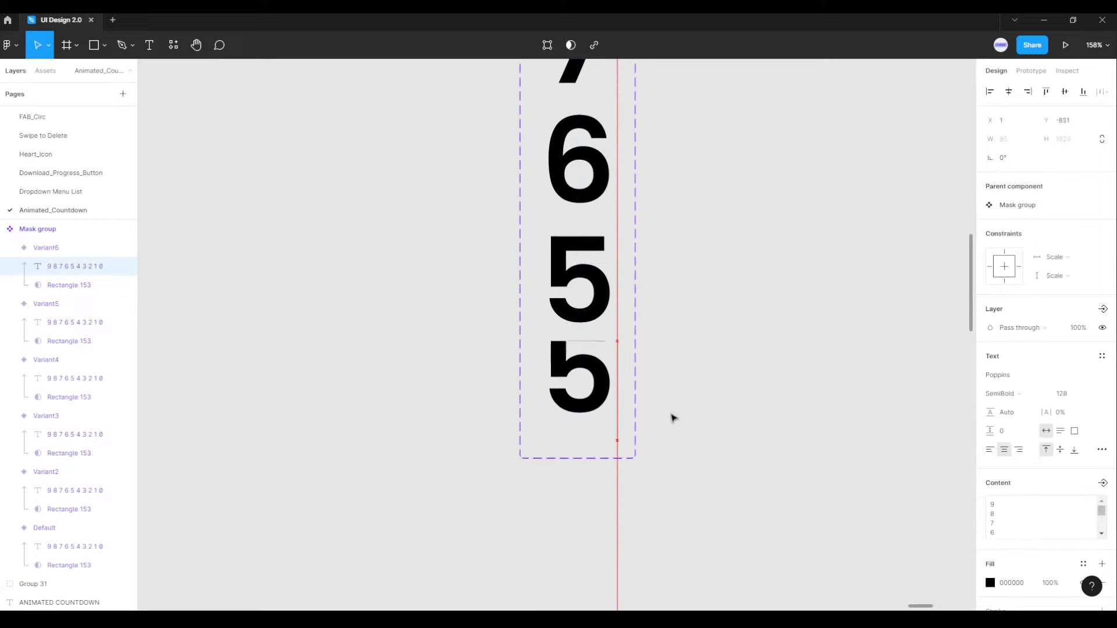
key(shift+Up)
key(shift+Up)
key(shift+Up)
key(shift+Up)
key(shift+Up)
key(shift+Up)
key(shift+Up)
key(shift+Up)
key(shift+Up)
key(shift+Up)
key(shift+Up)
key(shift+Up)
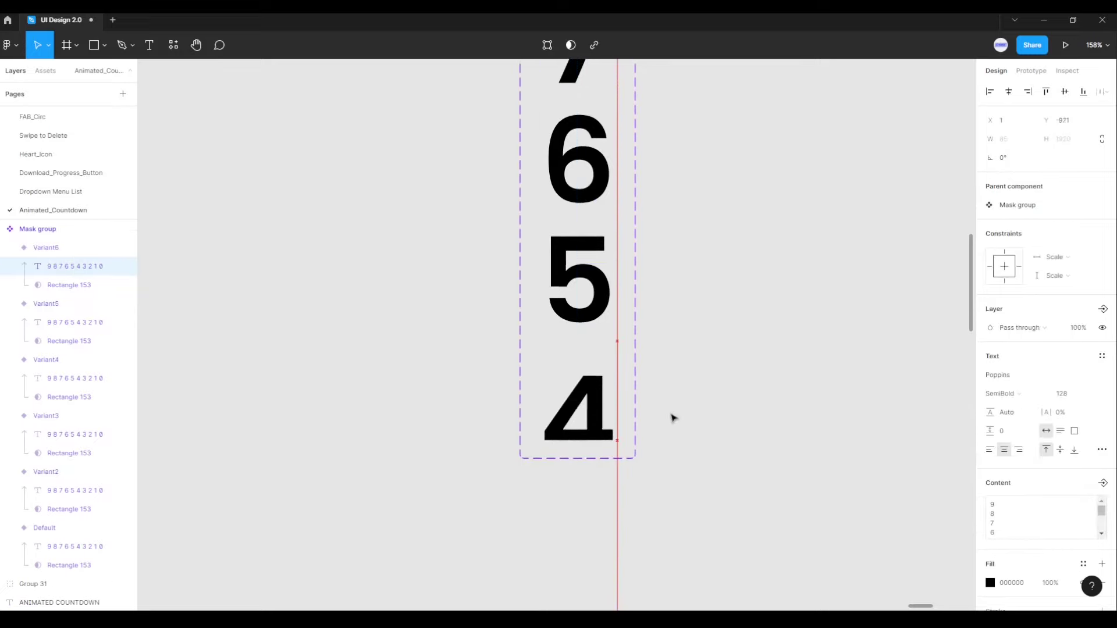
key(shift+Up)
key(shift+Up)
key(shift+Up)
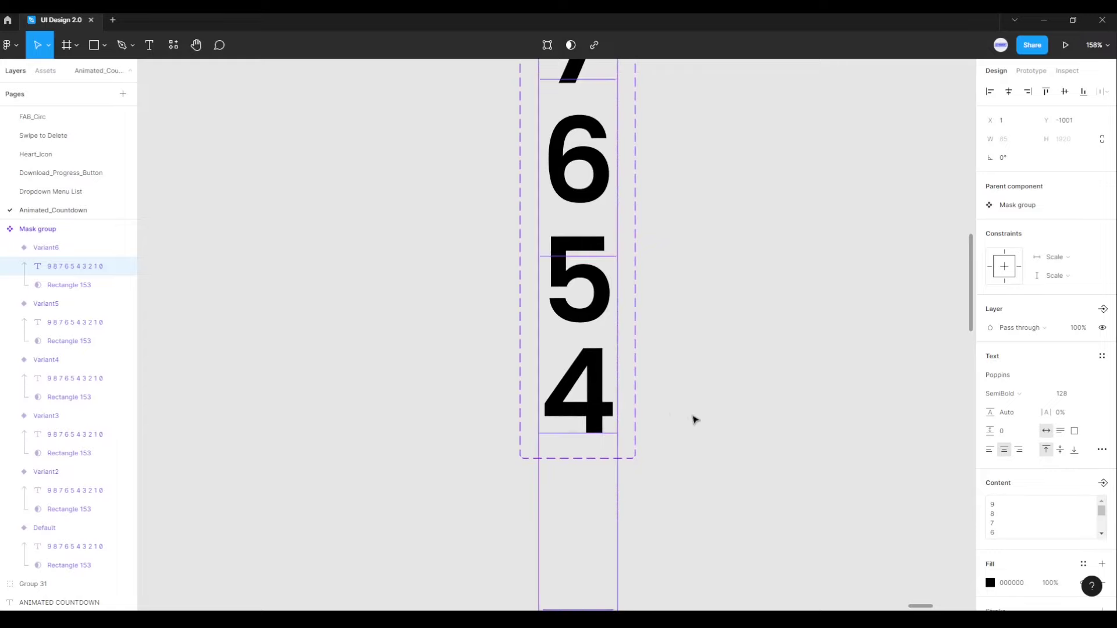
click(639, 411)
click(596, 400)
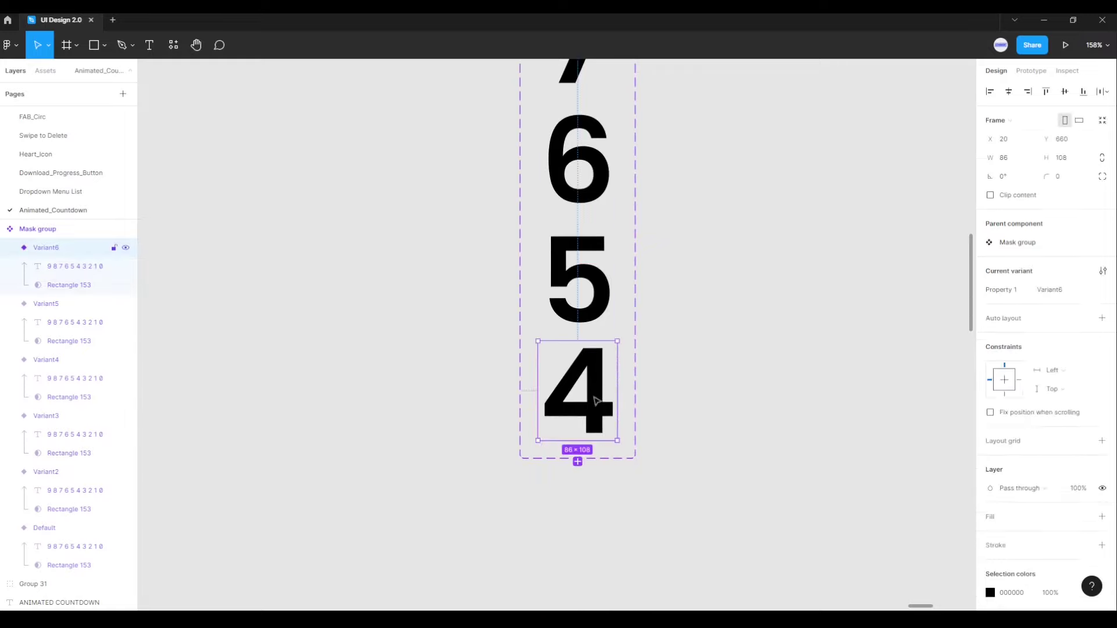
Step: Add Variant7 and shift its digit strip to show 3
click(577, 463)
scroll(669, 418, down, 3)
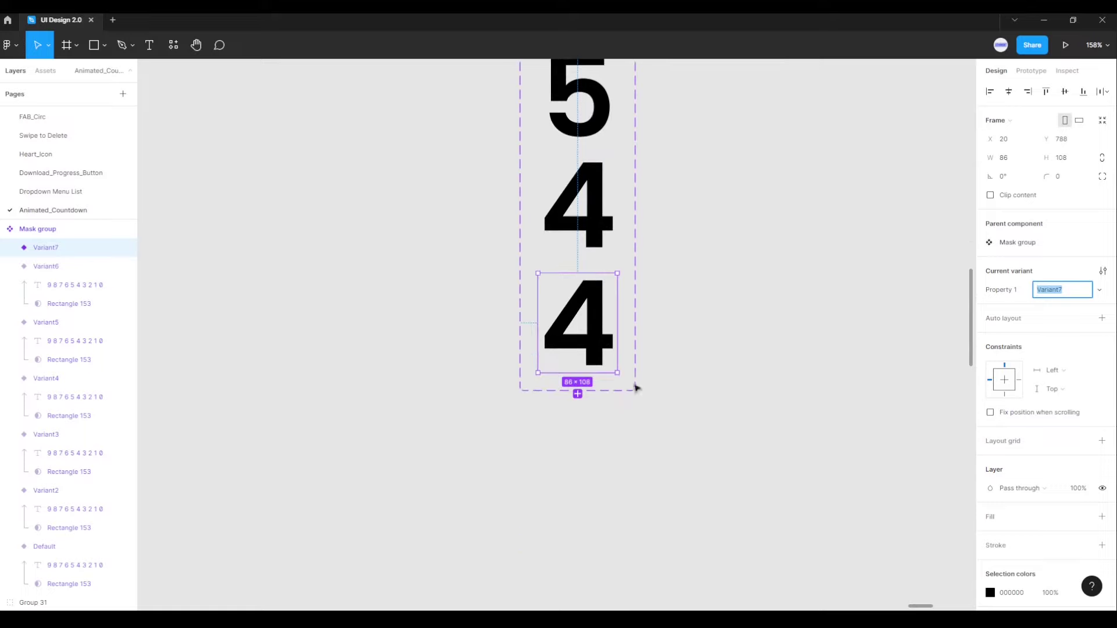
double_click(595, 335)
key(shift+Up)
key(shift+Up)
key(shift+Up)
key(shift+Up)
key(shift+Up)
key(shift+Up)
key(shift+Up)
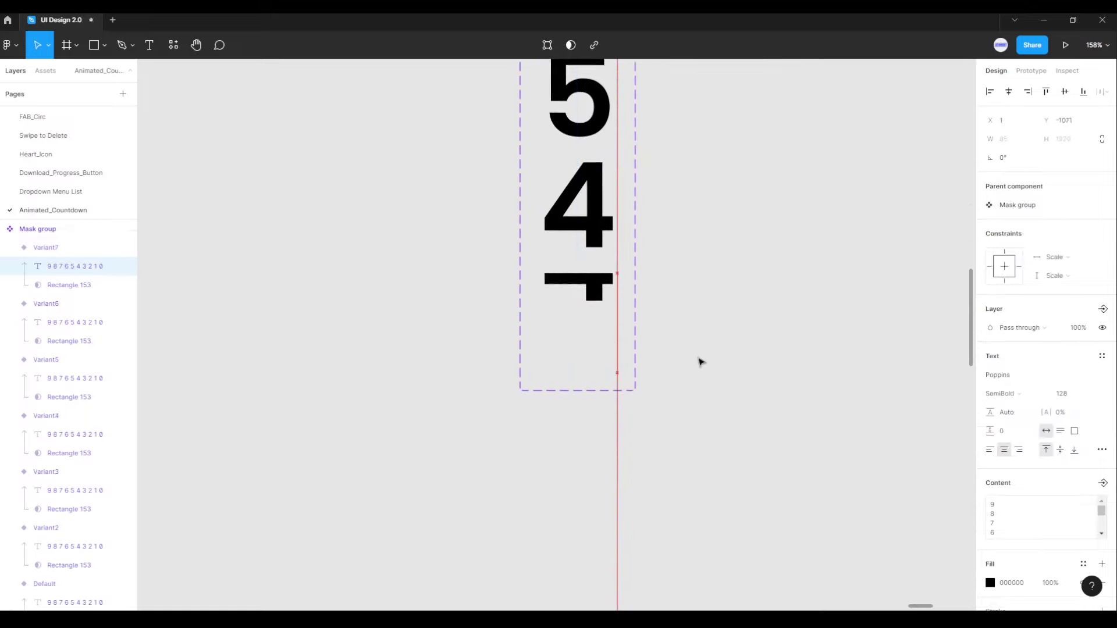
key(shift+Up)
key(shift+Up)
key(shift+Up)
key(shift+Up)
key(shift+Up)
key(shift+Up)
key(shift+Up)
key(shift+Up)
key(shift+Up)
key(shift+Up)
key(shift+Up)
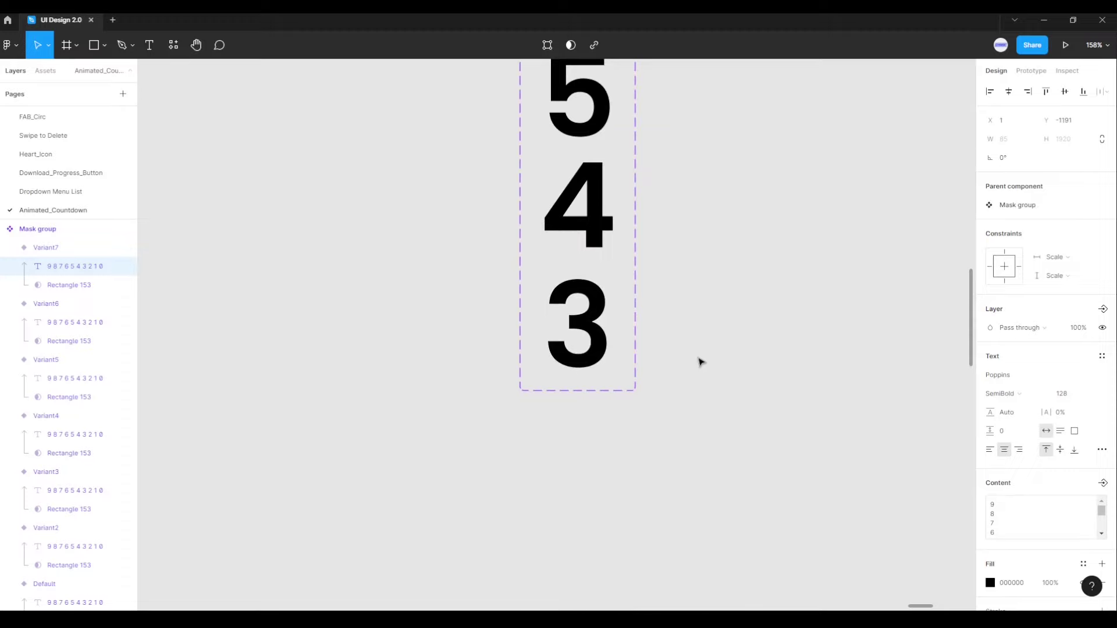
click(677, 347)
click(592, 334)
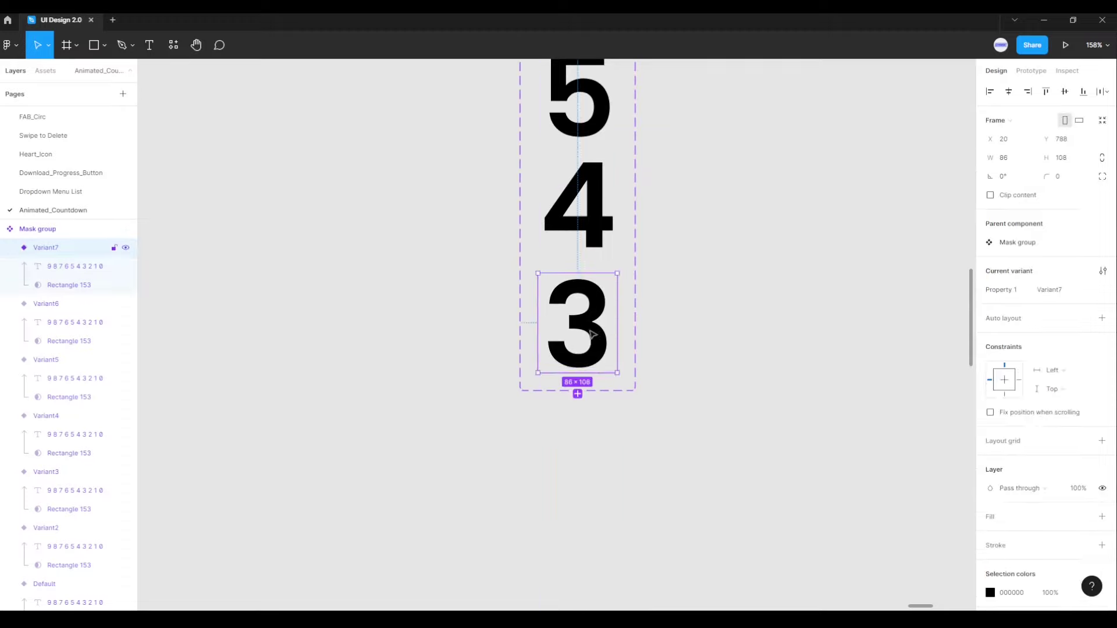
Step: Add Variant8 and shift its digit strip to show 2
click(578, 394)
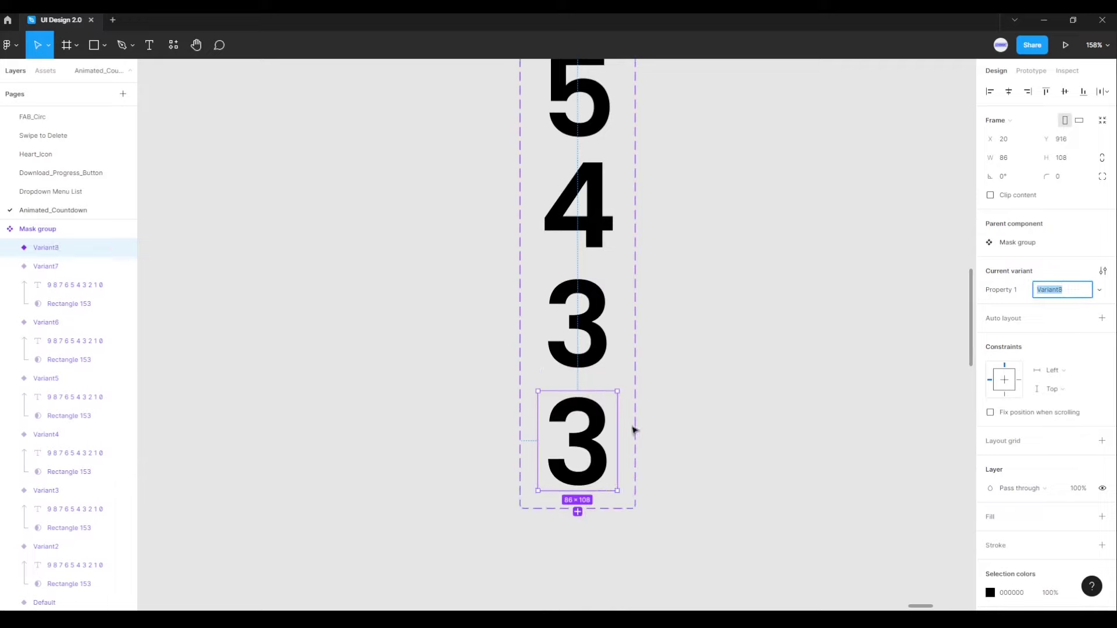
double_click(596, 449)
key(Up)
key(Up)
key(Up)
key(Up)
key(Up)
key(Up)
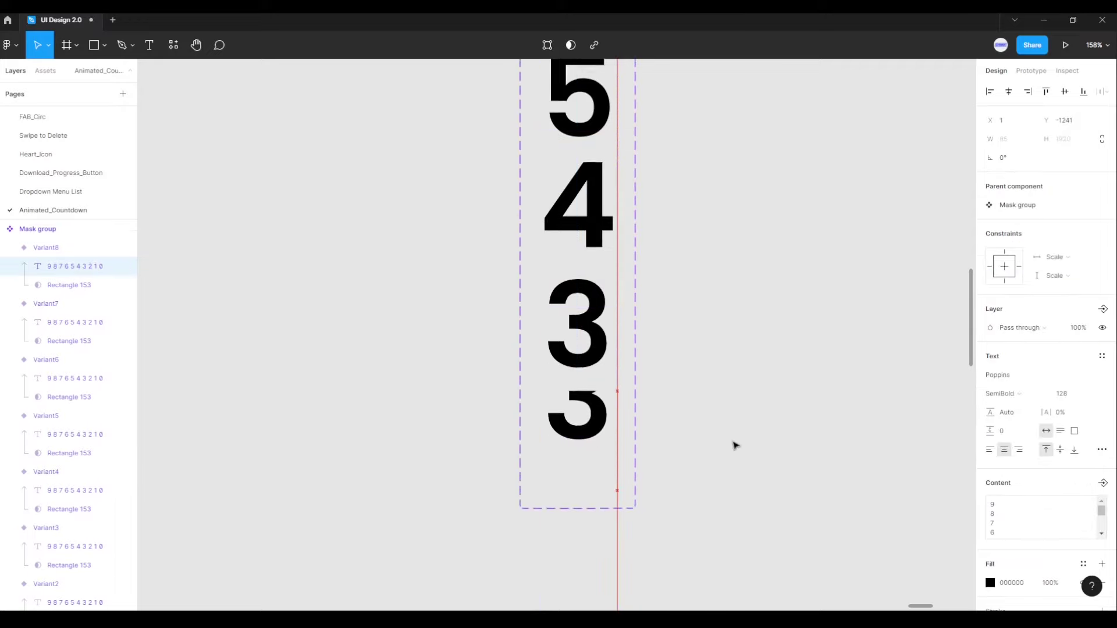
key(Up)
key(Up)
key(Up)
key(Up)
key(Up)
key(Up)
key(shift+Up)
key(shift+Up)
key(shift+Up)
key(shift+Up)
key(shift+Up)
key(shift+Up)
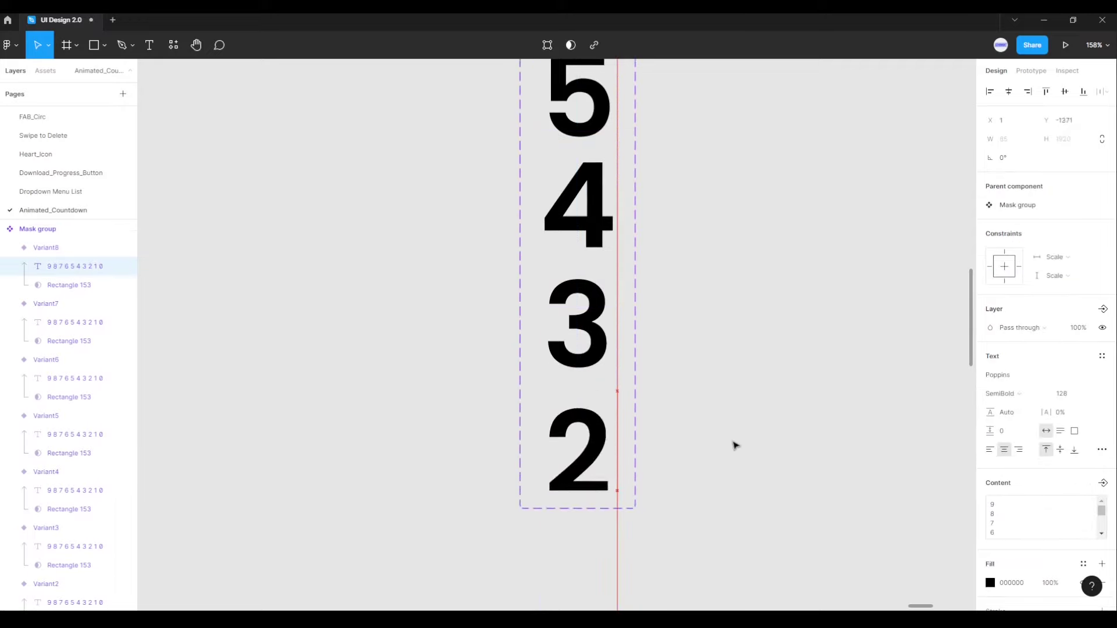
key(shift+Up)
key(shift+Up)
key(shift+Up)
key(shift+Up)
key(shift+Up)
key(shift+Up)
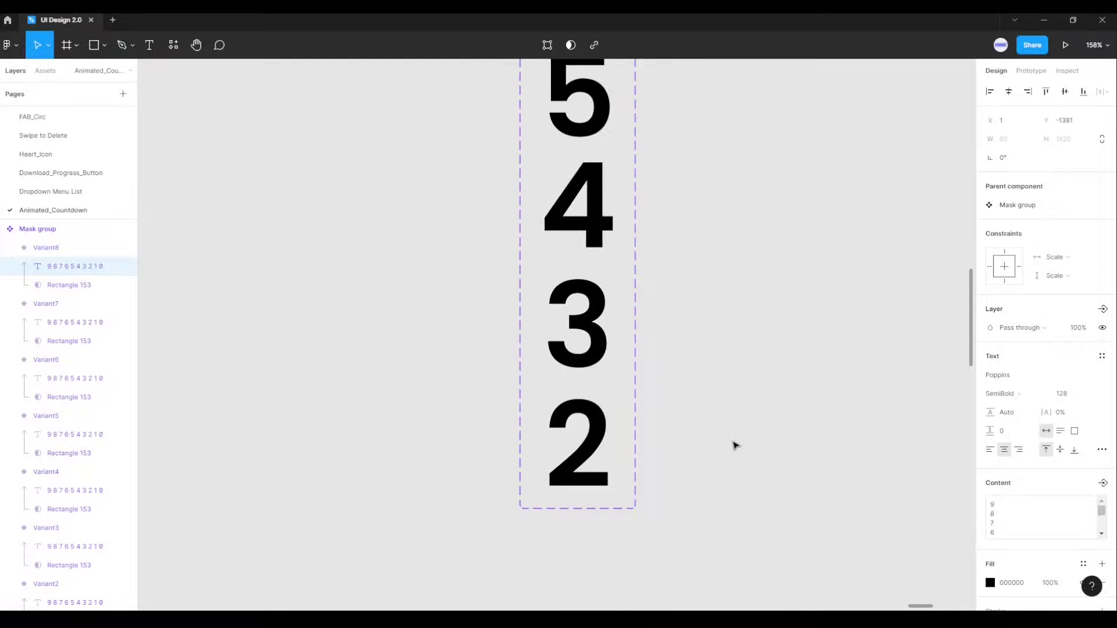
scroll(727, 453, down, 1)
click(719, 461)
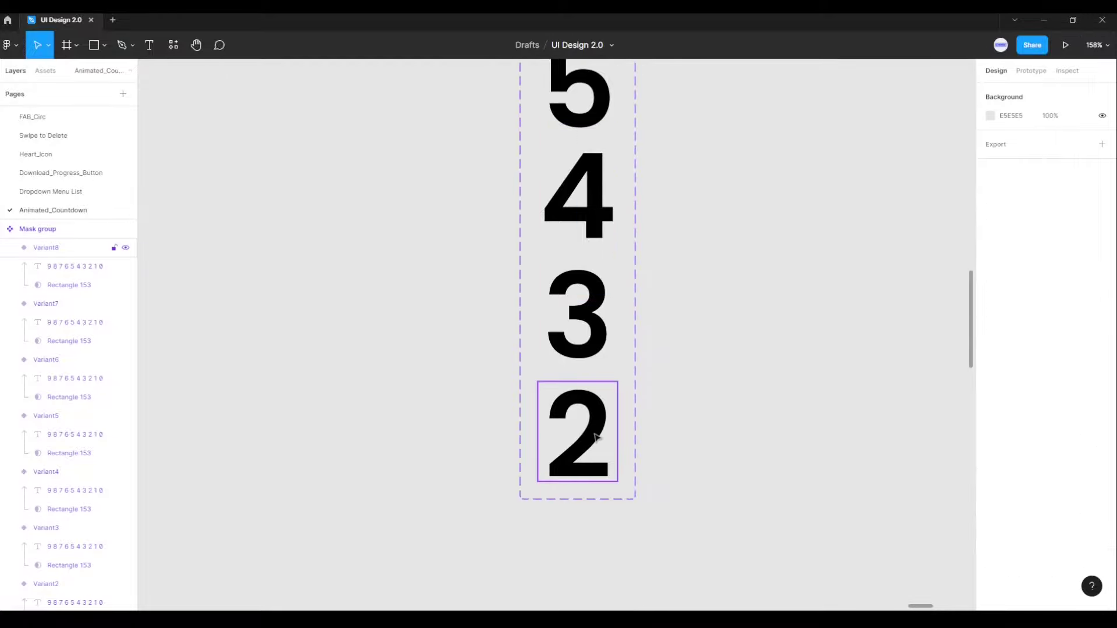
click(581, 433)
Step: Add Variant9 and shift its digit strip to show 1
scroll(671, 482, down, 1)
click(578, 477)
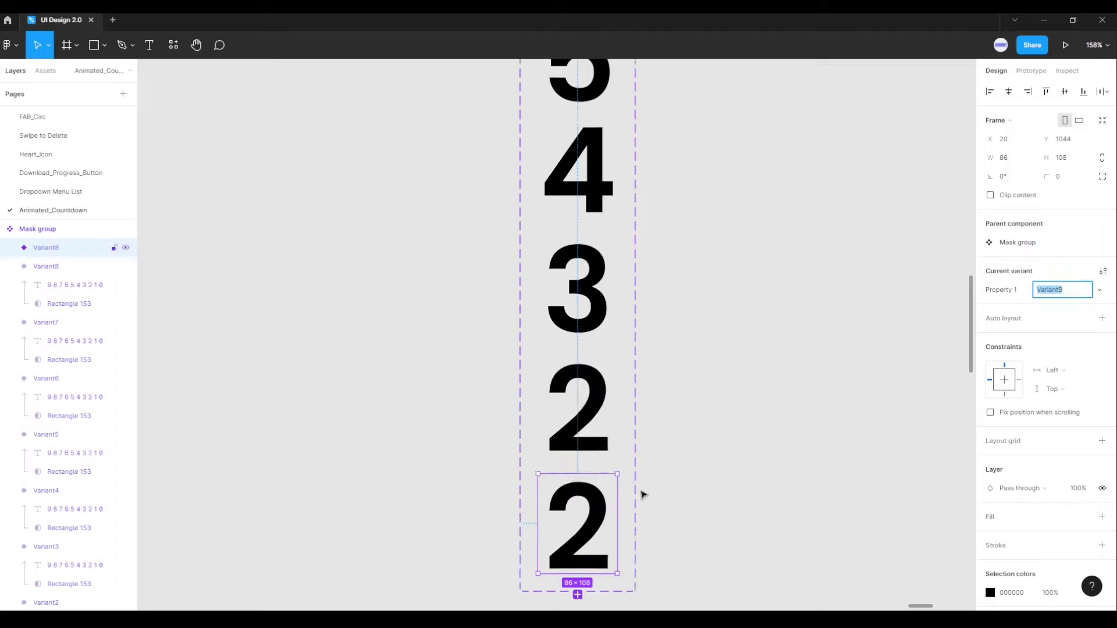
scroll(646, 493, down, 5)
double_click(602, 277)
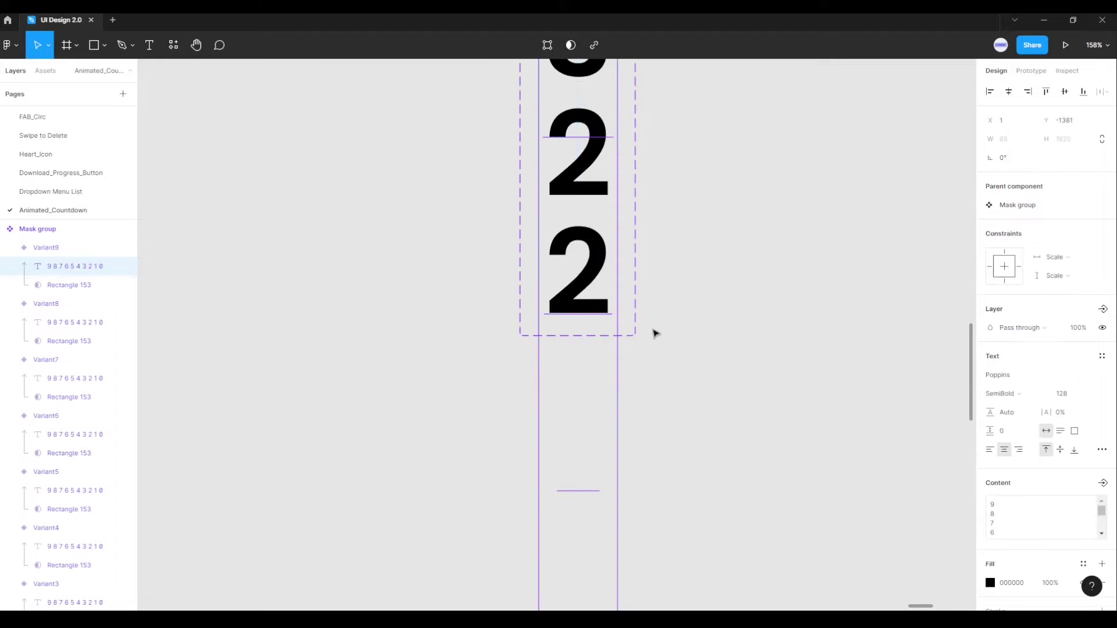
key(shift+Up)
key(shift+Up)
key(shift+Up)
key(shift+Up)
key(shift+Up)
key(shift+Up)
key(shift+Up)
key(shift+Up)
key(shift+Up)
key(shift+Up)
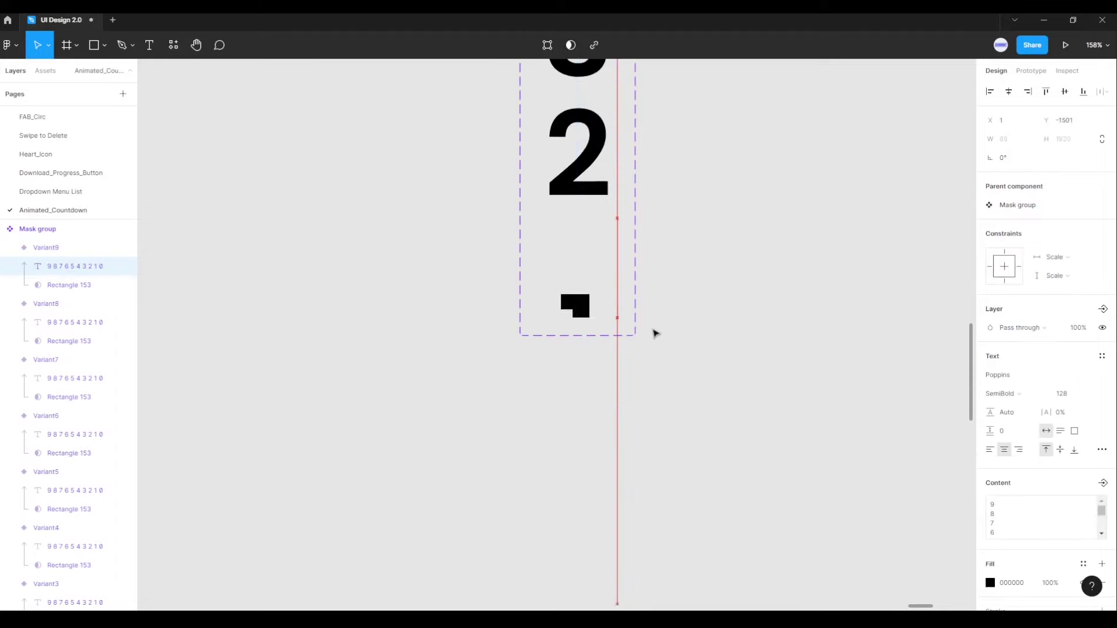
key(shift+Up)
key(shift+Up)
key(shift+Up)
key(shift+Up)
key(shift+Up)
key(shift+Up)
key(shift+Up)
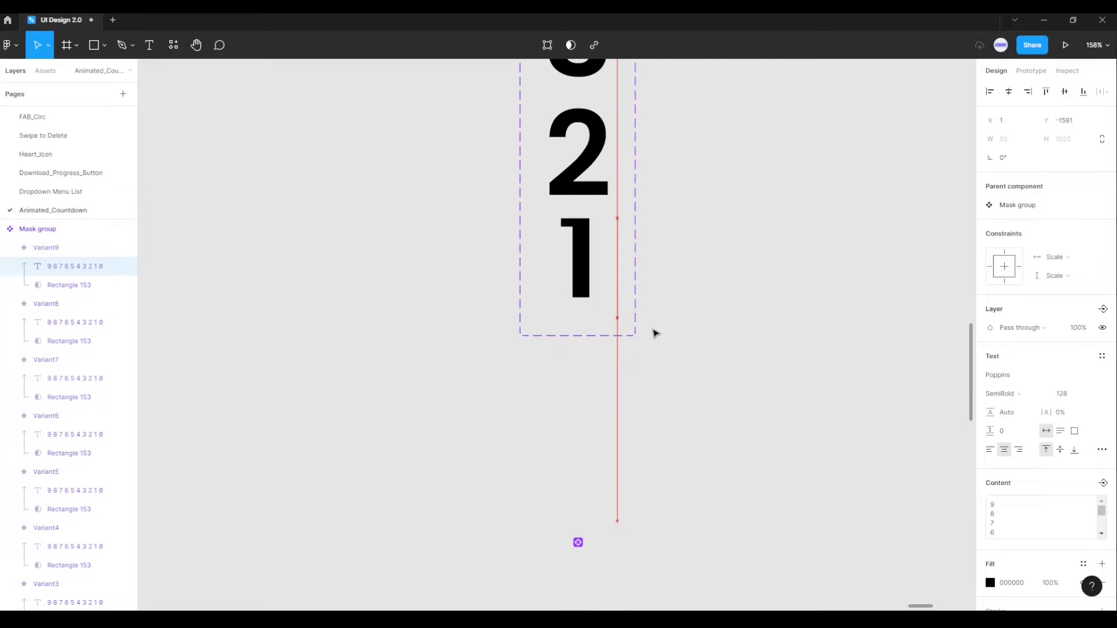
key(shift+Up)
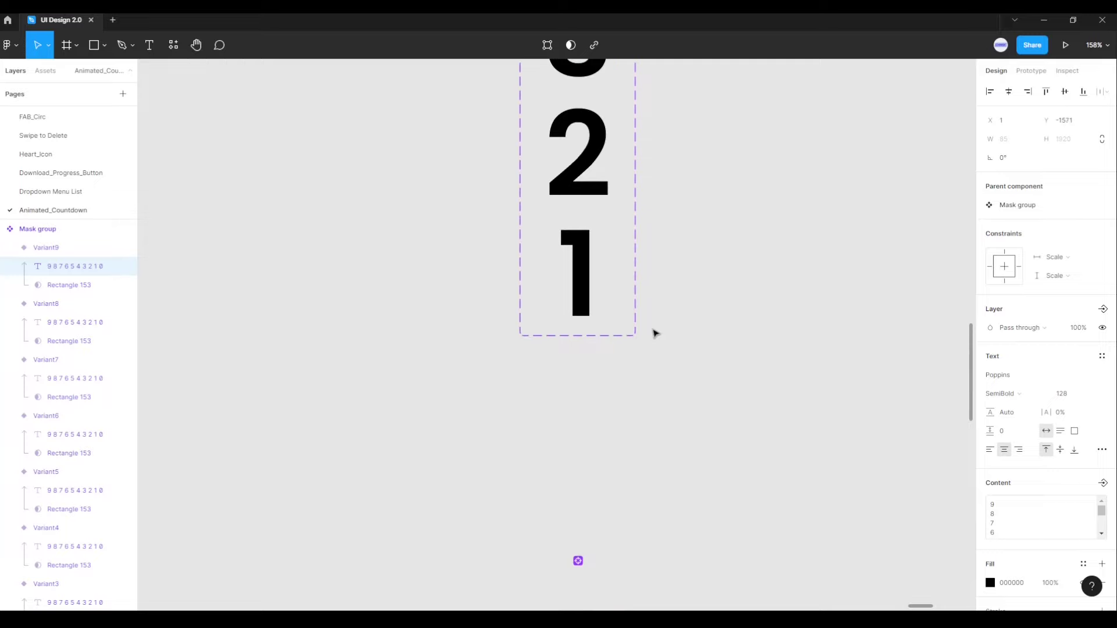
key(Escape)
click(593, 310)
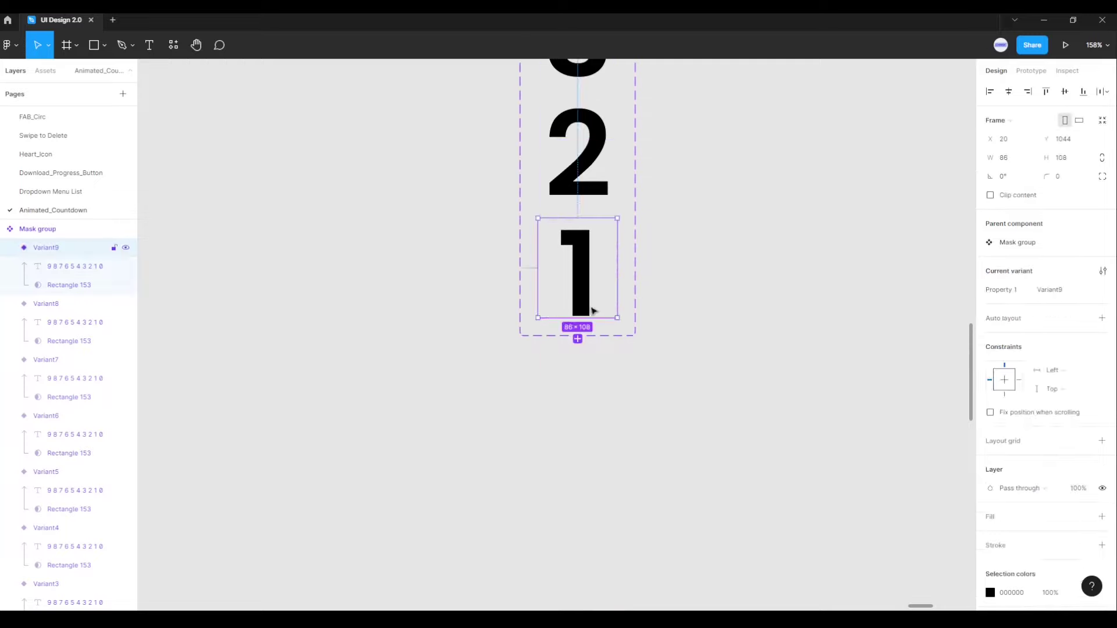
Step: Add Variant10 and shift its digit column to show 0
click(578, 339)
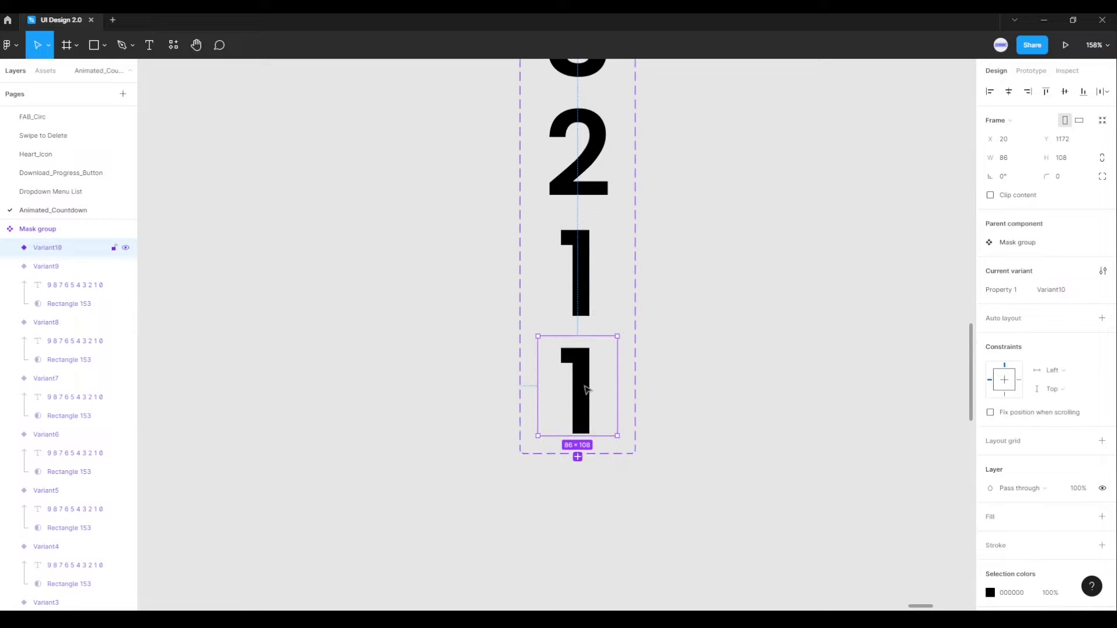
click(582, 385)
key(shift+Up)
key(shift+Up)
key(shift+Up)
key(shift+Up)
key(shift+Up)
key(shift+Up)
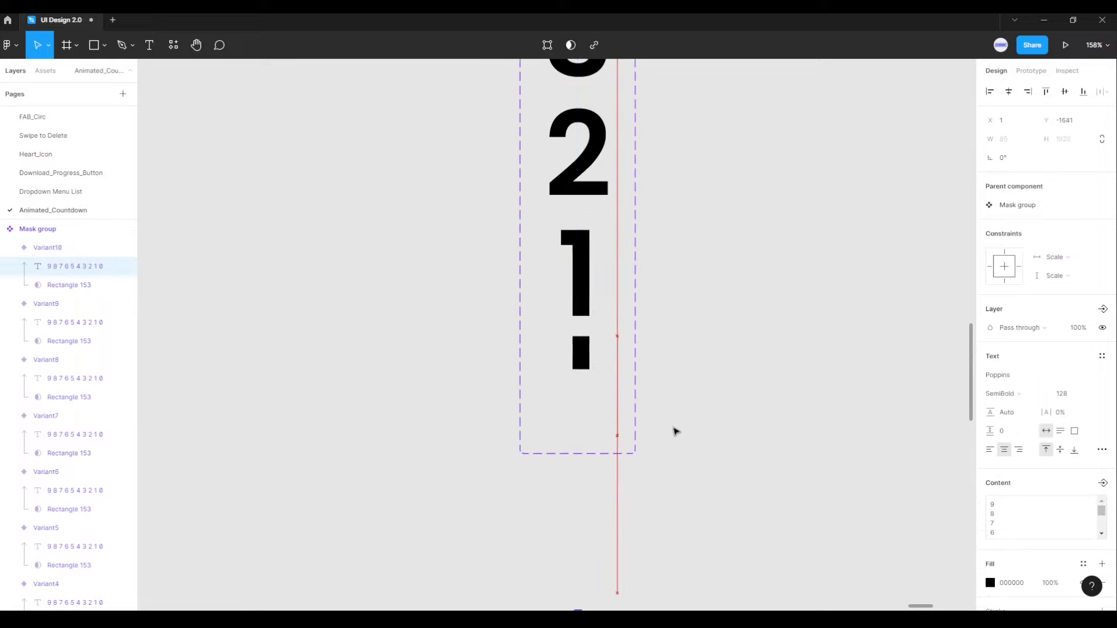
key(shift+Up)
key(shift+Up)
key(shift+Up)
key(shift+Up)
key(shift+Up)
key(shift+Up)
key(shift+Up)
key(shift+Up)
key(shift+Up)
key(shift+Up)
key(shift+Up)
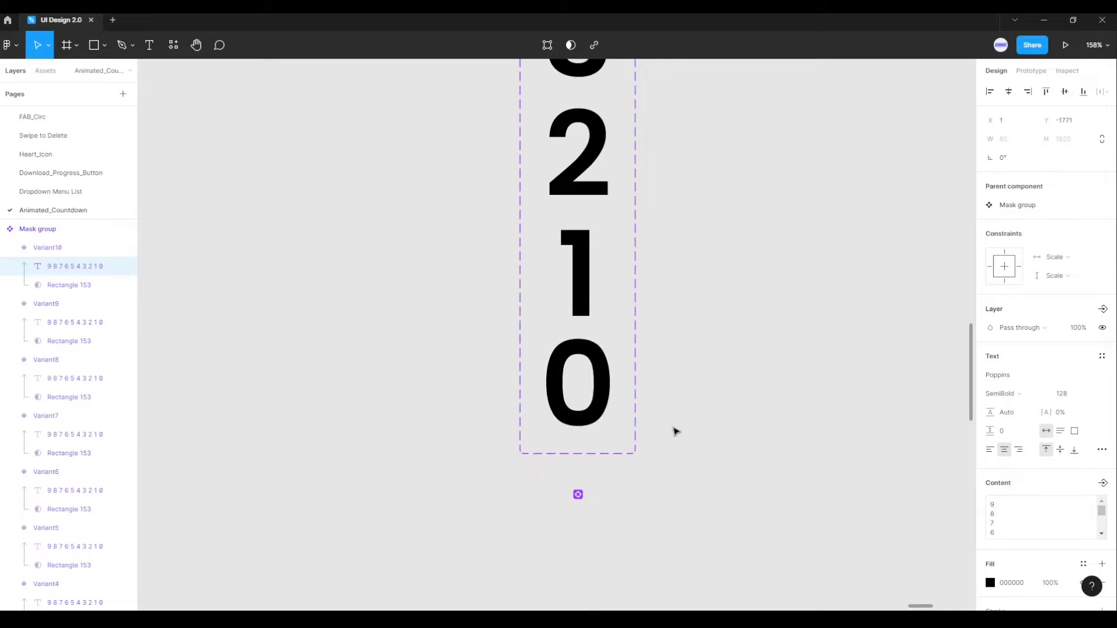
click(700, 401)
Step: Zoom out and select the Mask group countdown component set
scroll(703, 357, down, 5)
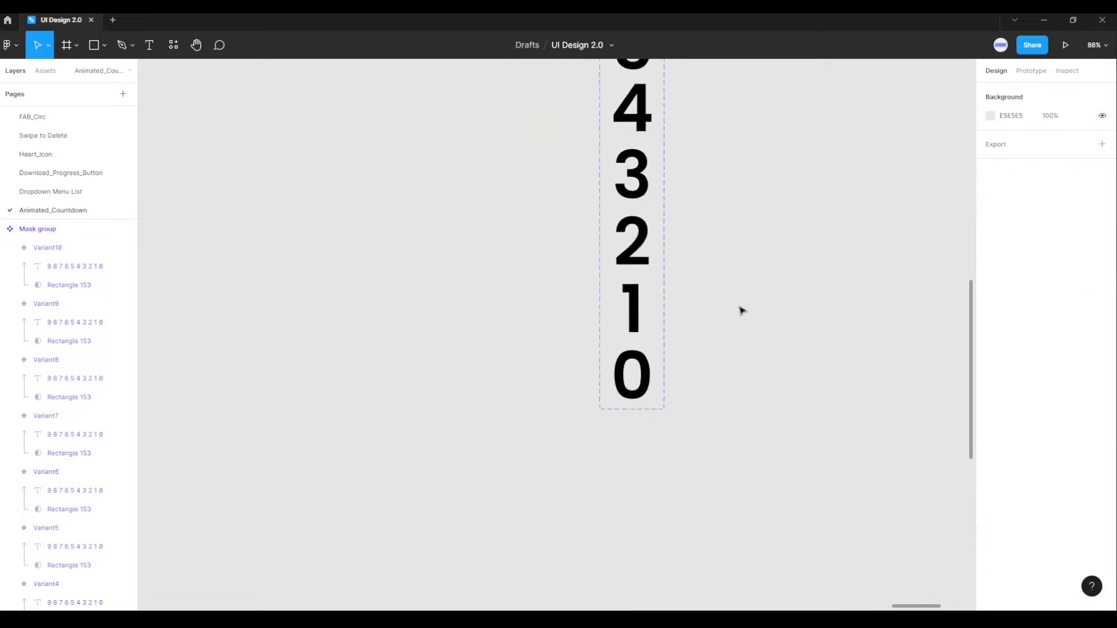
scroll(723, 434, down, 1)
scroll(732, 397, down, 1)
scroll(730, 397, down, 3)
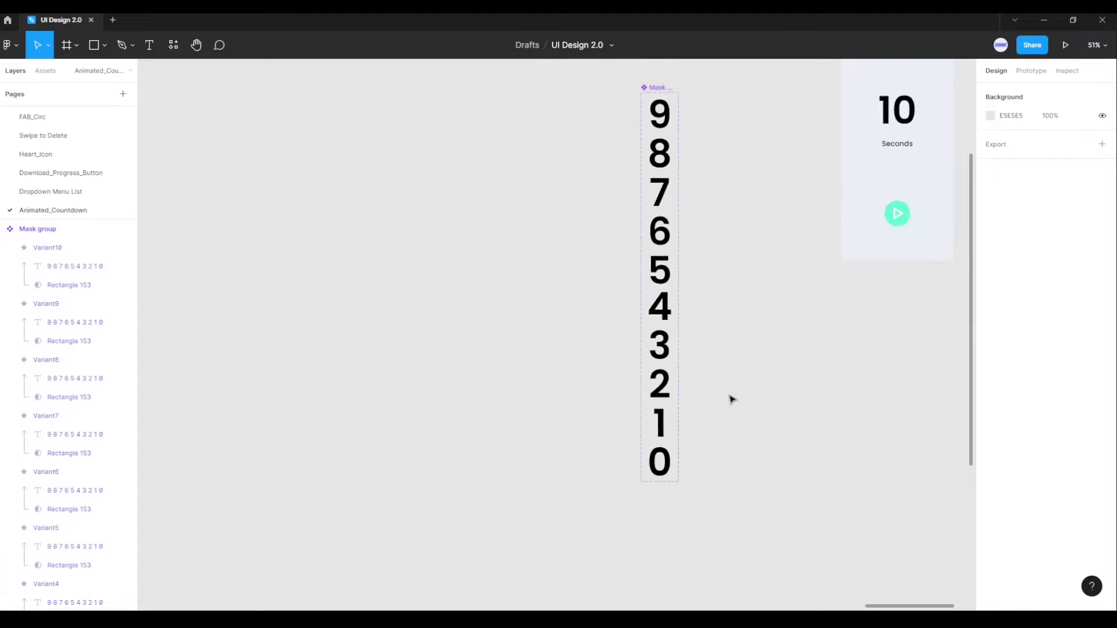
scroll(721, 375, down, 1)
scroll(698, 402, down, 1)
scroll(694, 402, down, 1)
scroll(704, 384, up, 5)
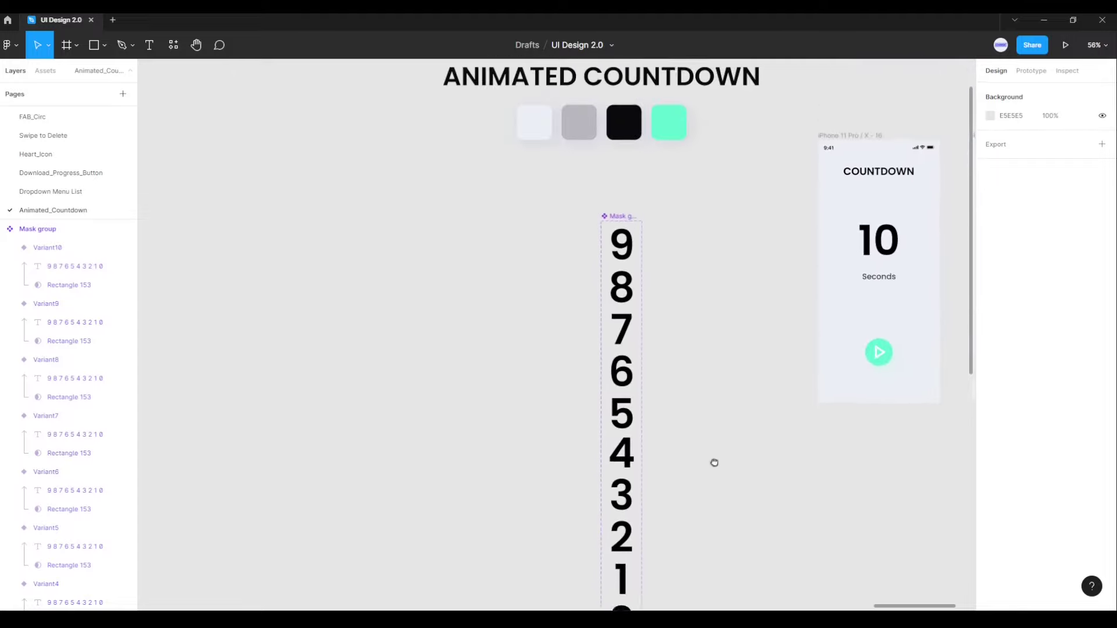
drag(626, 224, 631, 171)
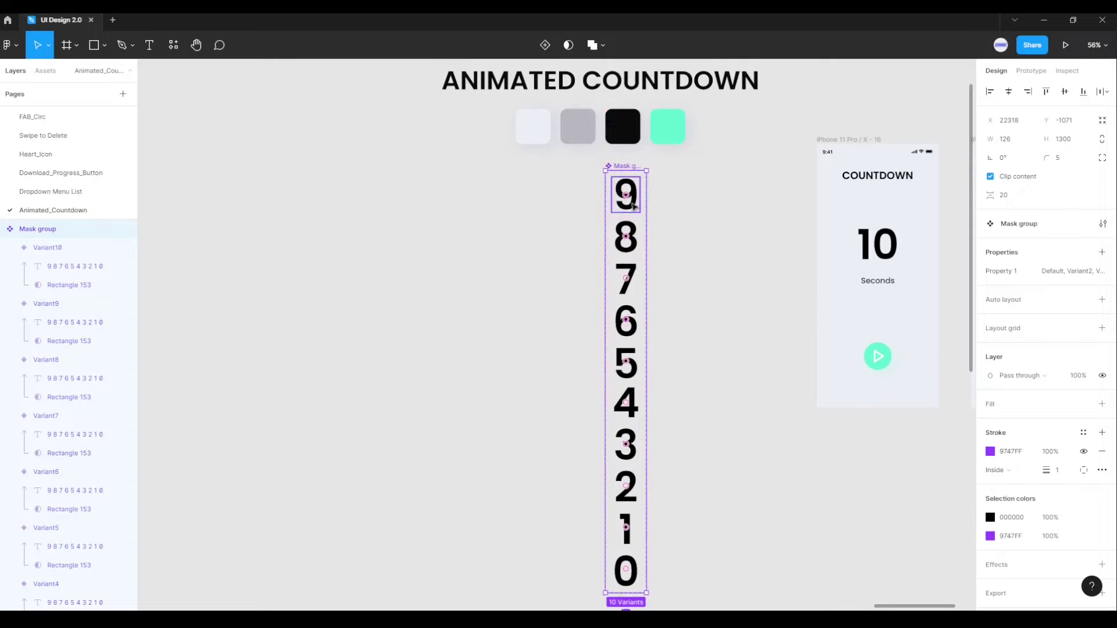
scroll(632, 413, down, 1)
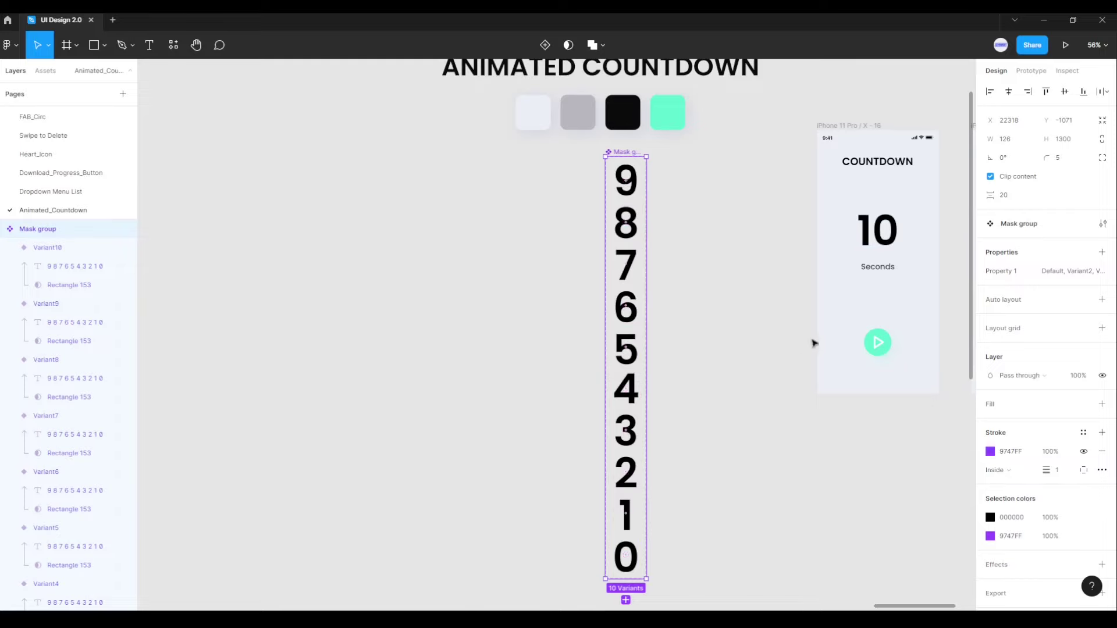
Step: Show the component set's prototype settings, zoomed in on the first 9 variant
click(1034, 73)
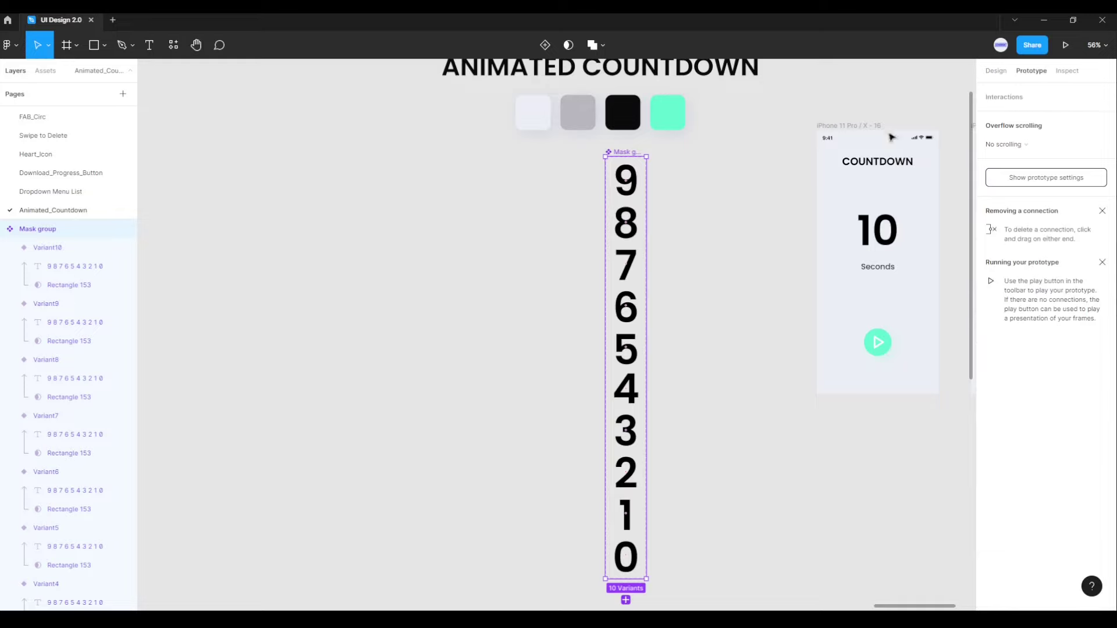
scroll(617, 178, up, 3)
scroll(613, 179, up, 2)
scroll(602, 173, up, 3)
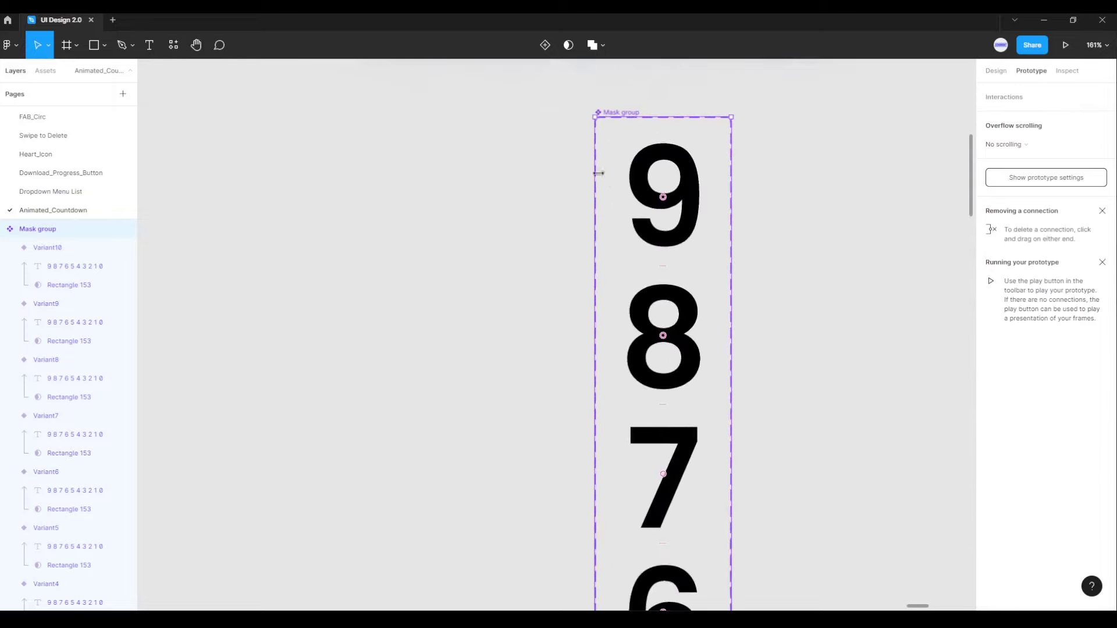
scroll(466, 154, up, 2)
Step: Connect the 9 variant to the 8 variant with an After delay 200ms trigger
drag(460, 153, 438, 165)
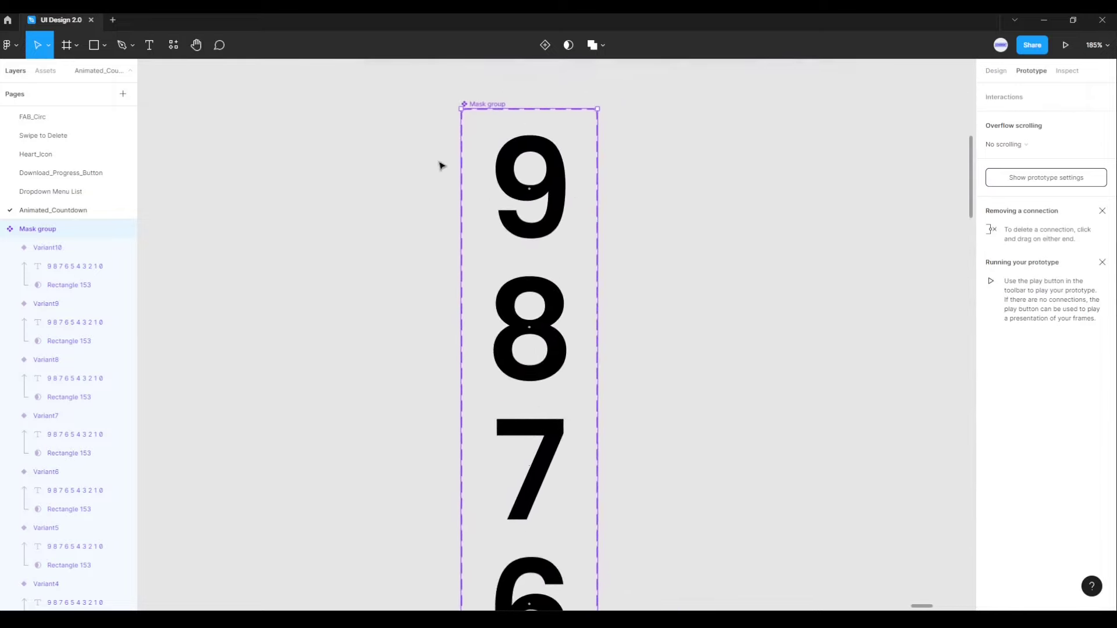
click(564, 185)
drag(576, 189, 591, 324)
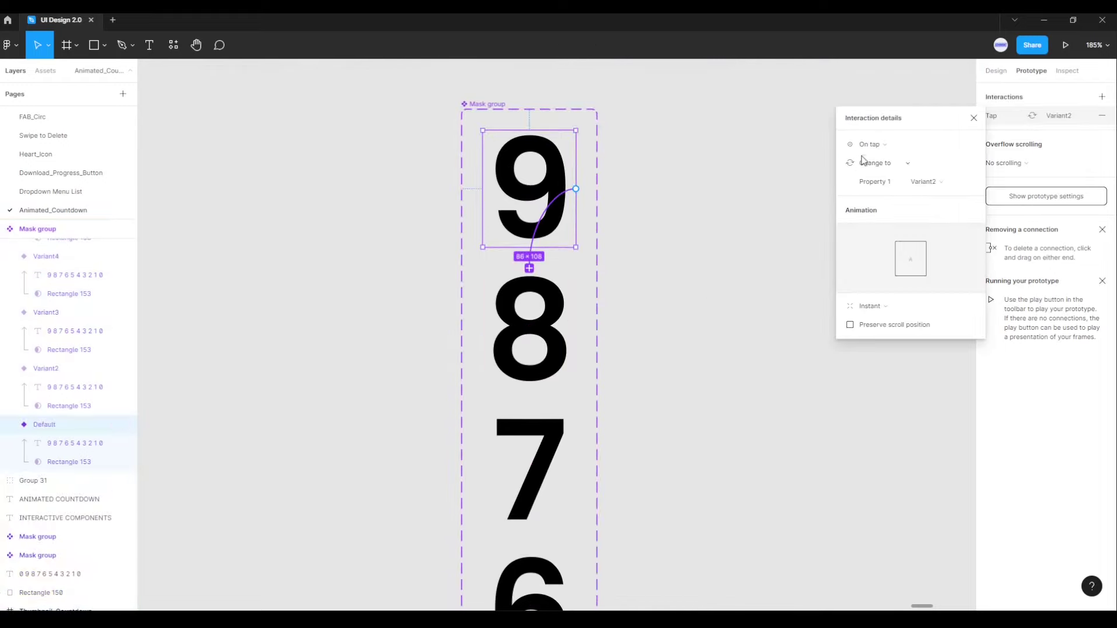
click(876, 145)
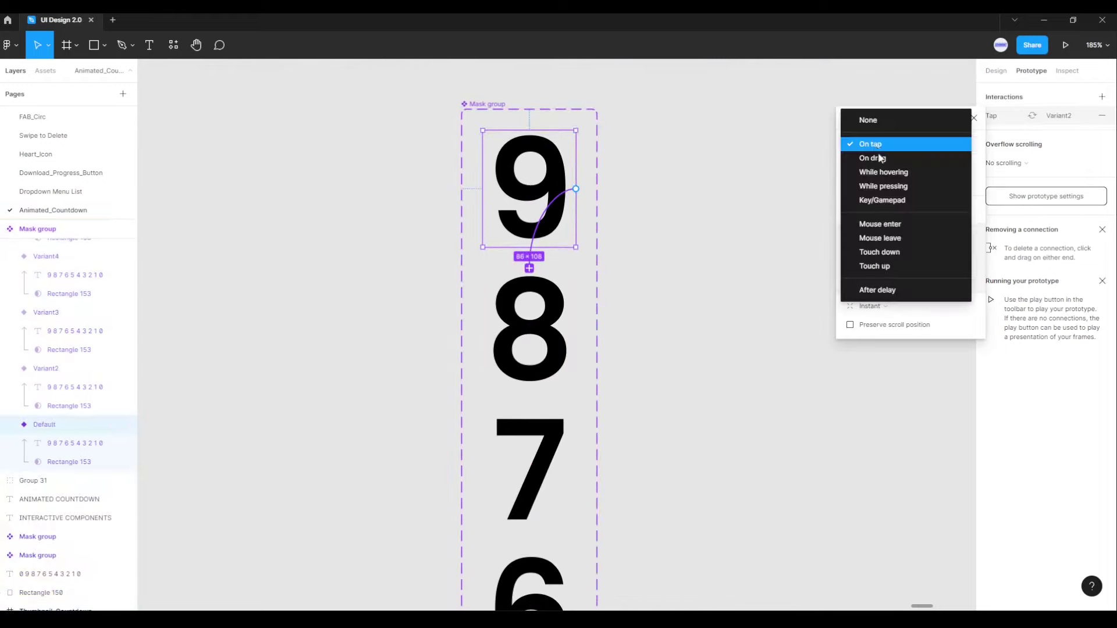
click(885, 291)
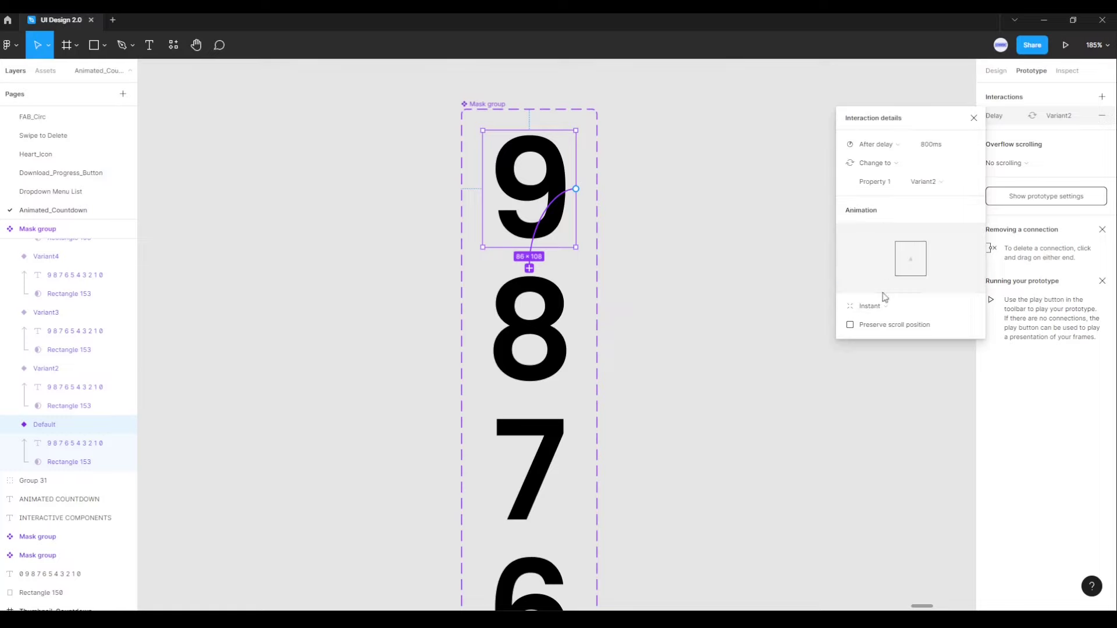
click(952, 149)
key(Return)
Step: Make that transition Smart animate with Bouncy easing over 800ms
click(871, 306)
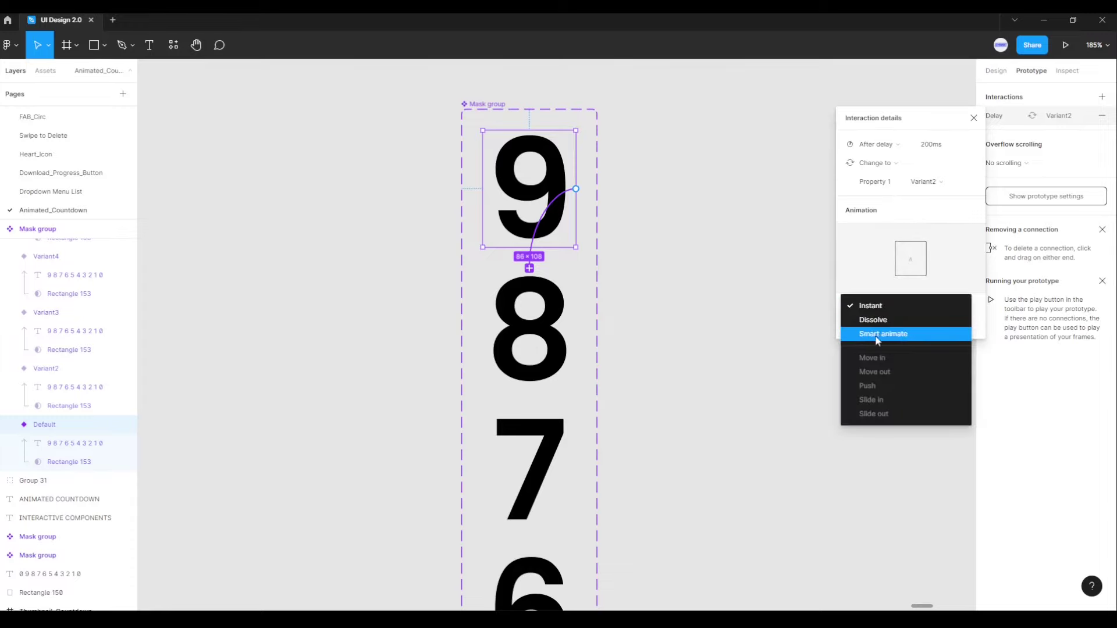
click(878, 336)
click(895, 327)
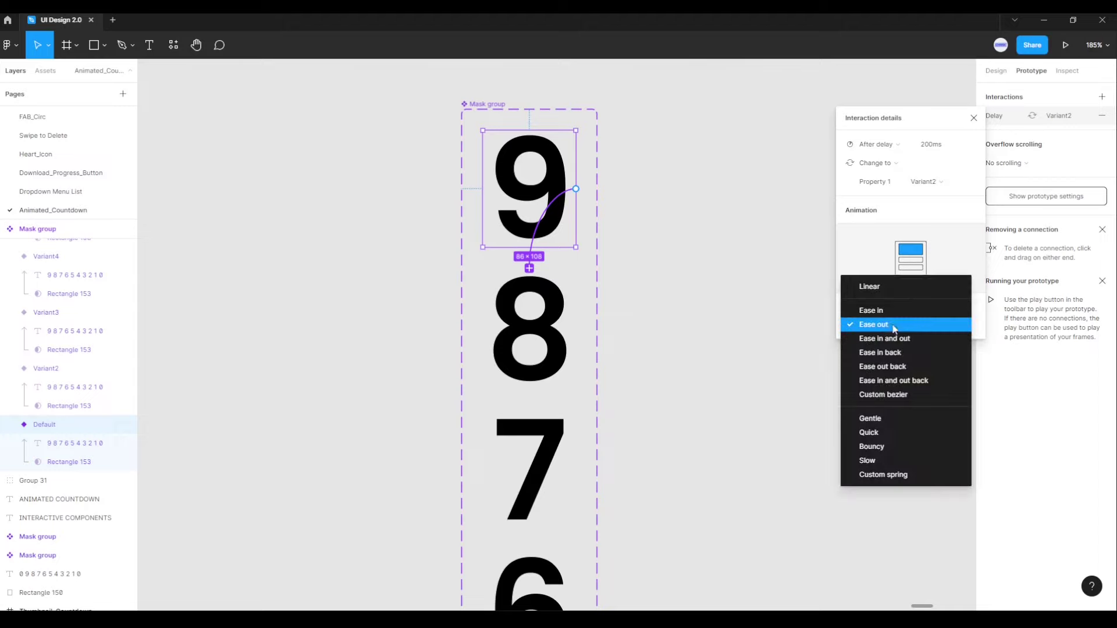
click(880, 448)
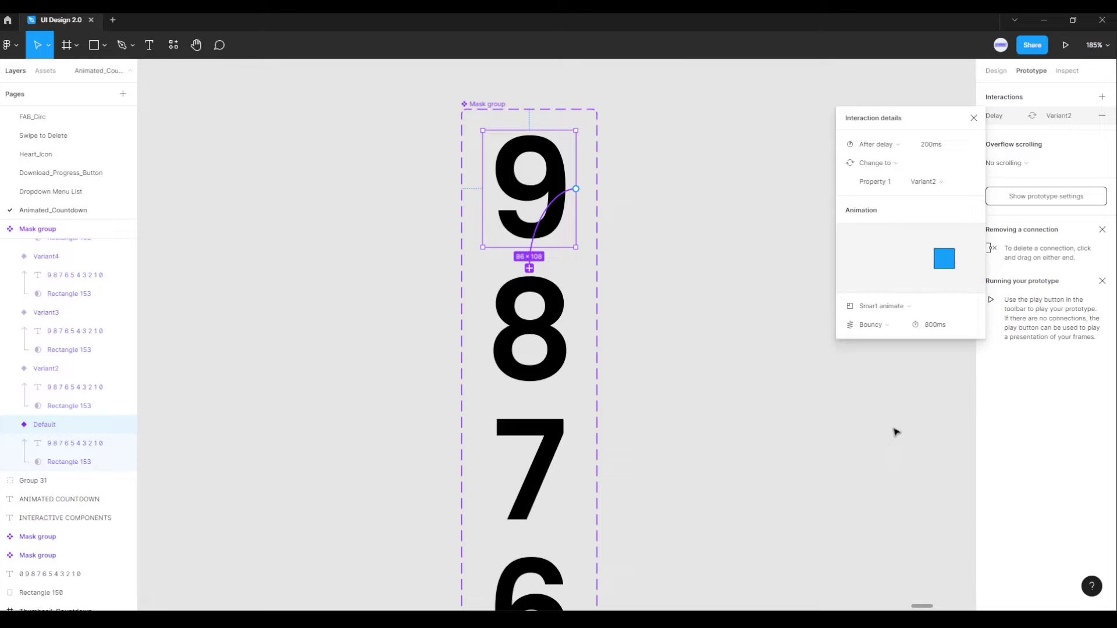
click(938, 324)
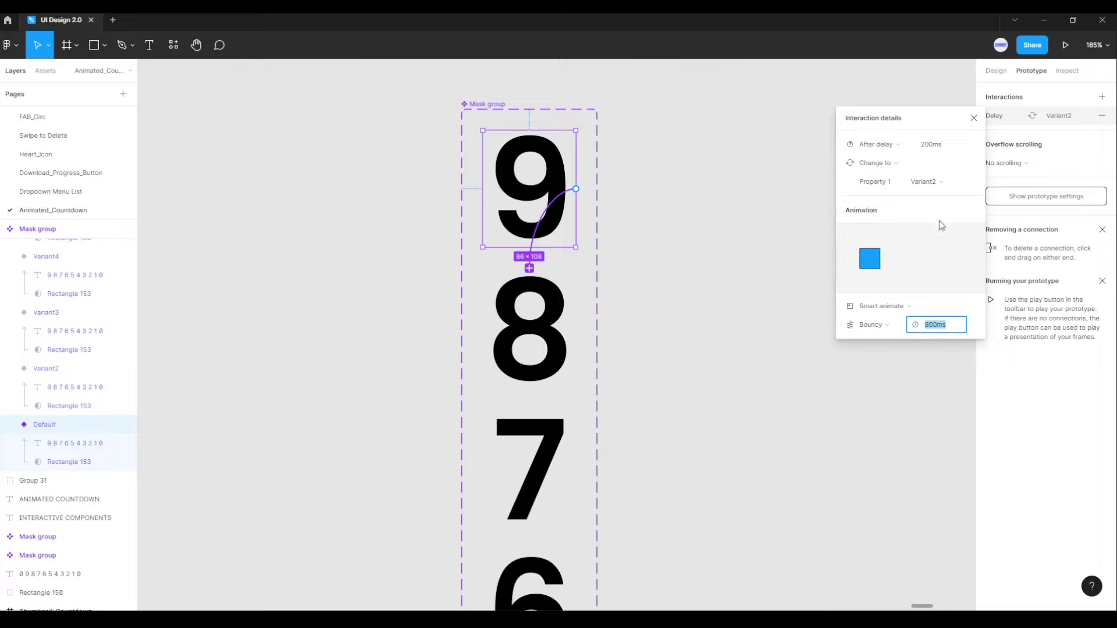
click(934, 146)
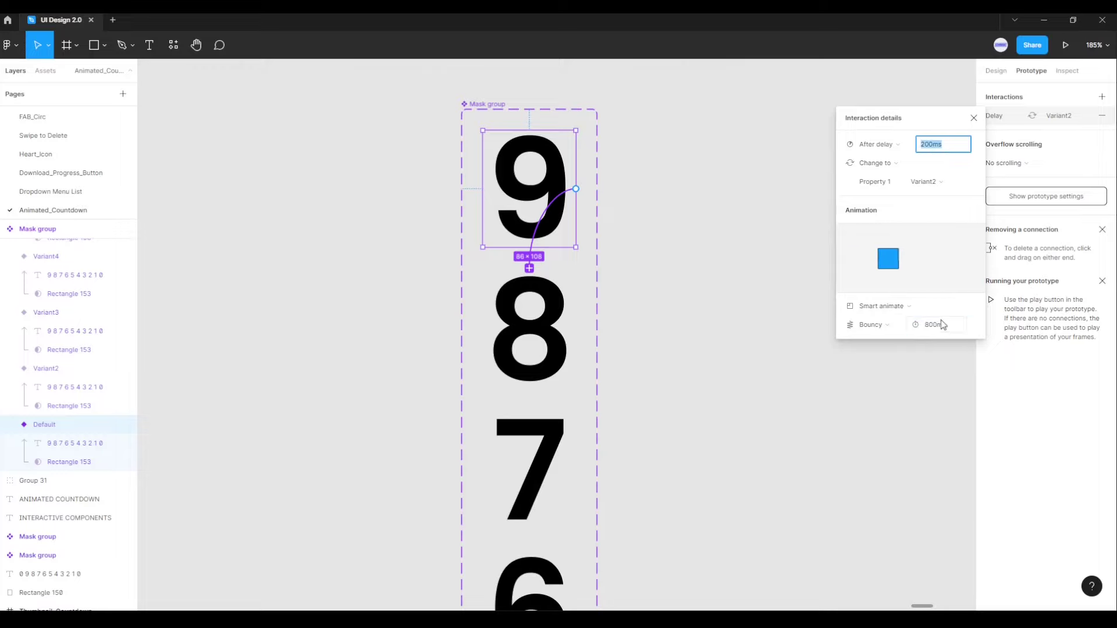
click(938, 324)
click(938, 147)
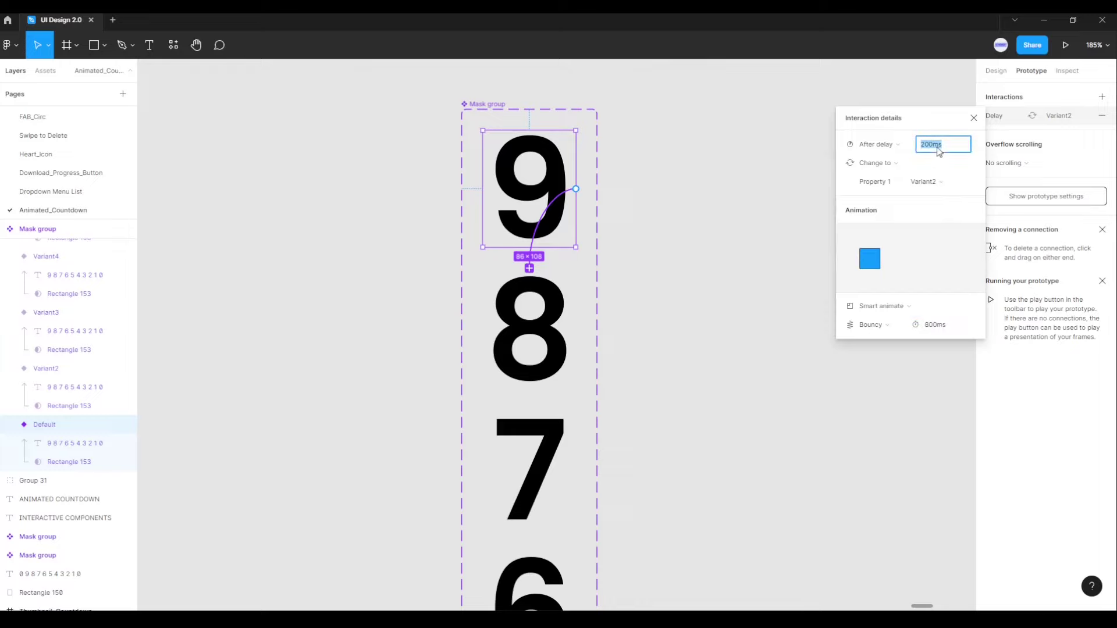
click(957, 327)
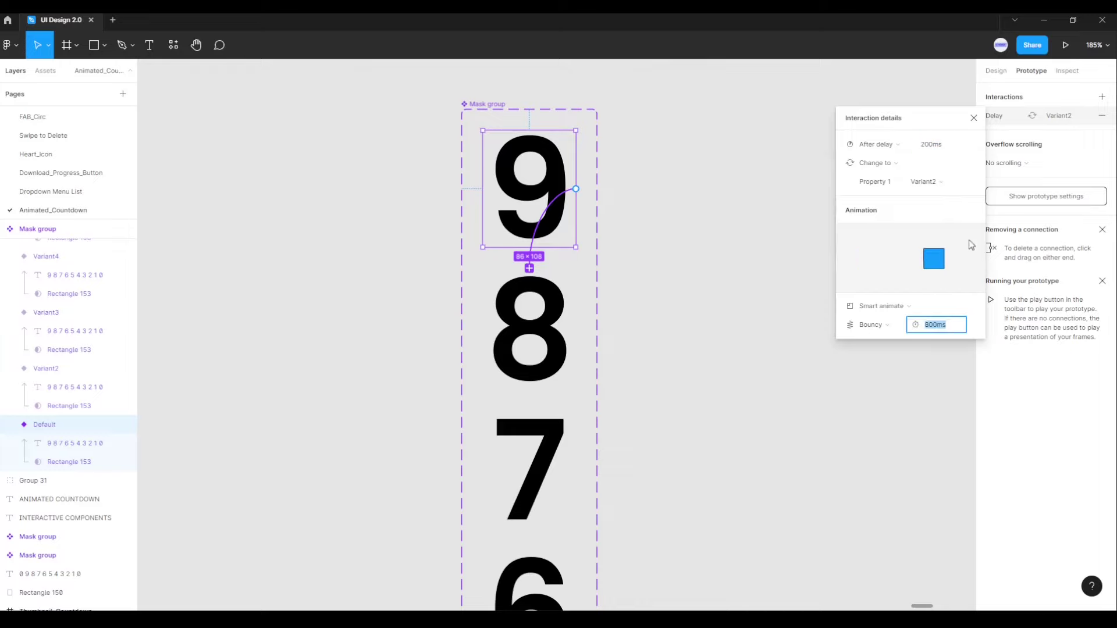
click(974, 119)
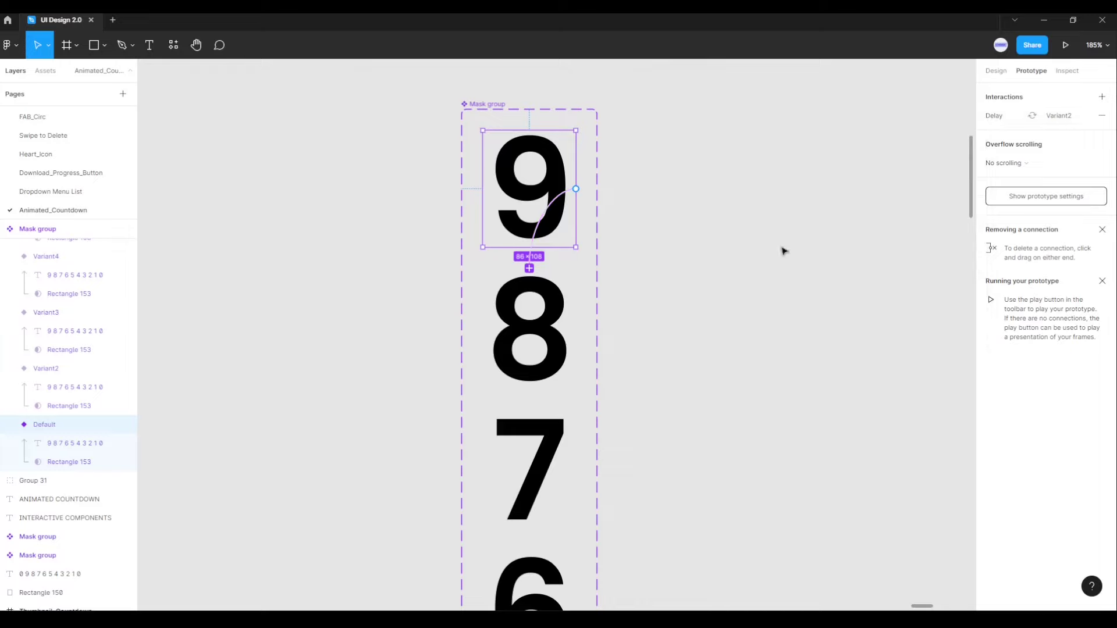
Step: Make the 8 variant change to the 7 after a 200ms delay
click(569, 314)
drag(576, 328, 531, 465)
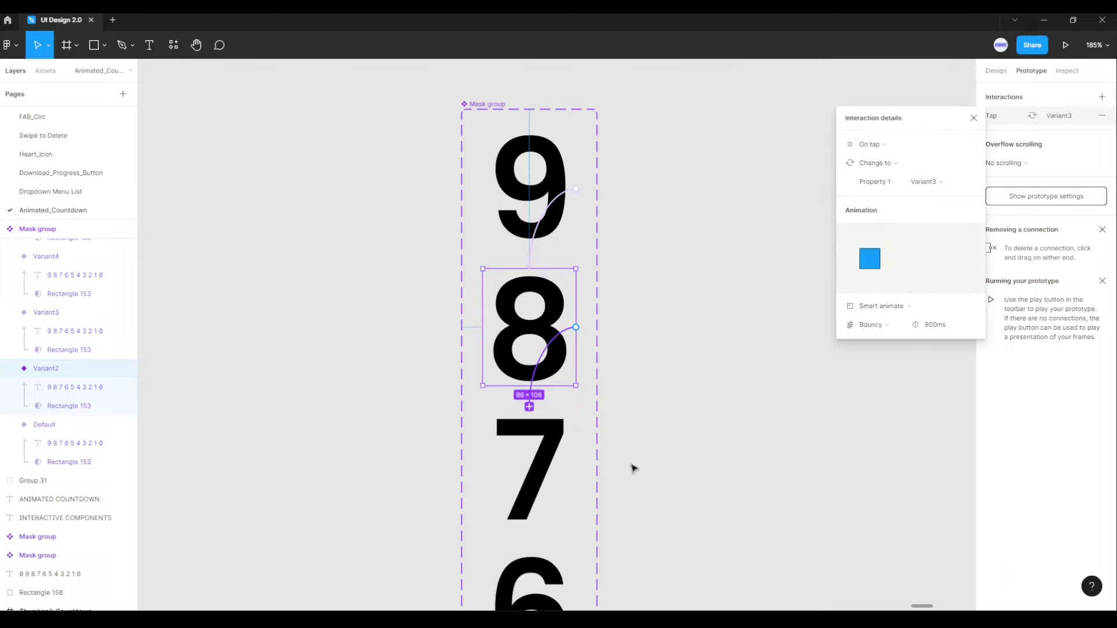
click(884, 150)
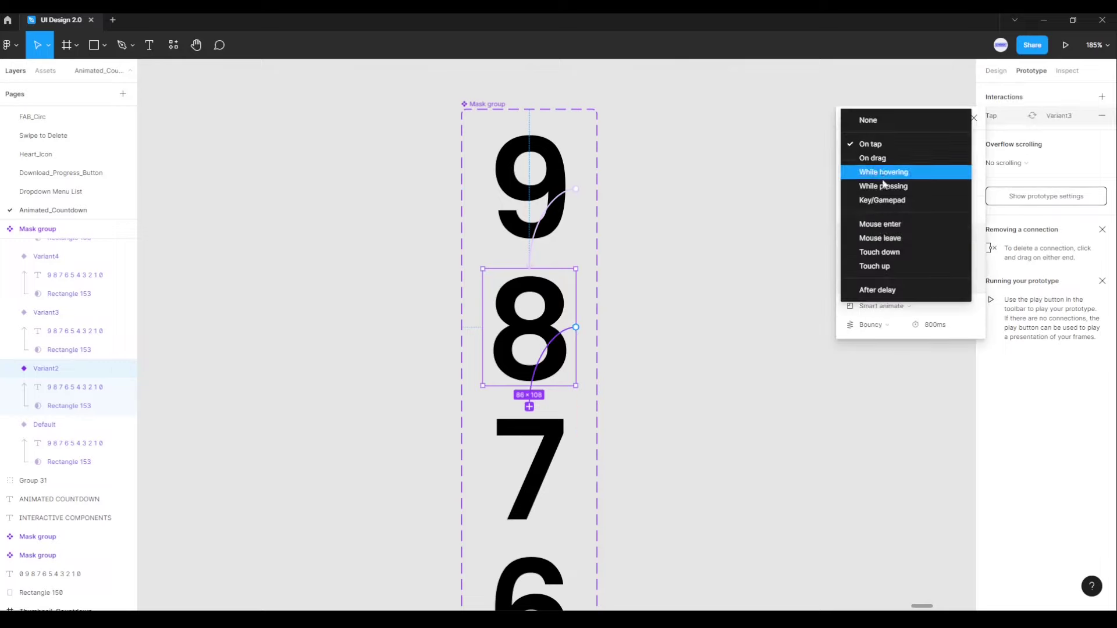
click(883, 289)
click(952, 152)
text(200)
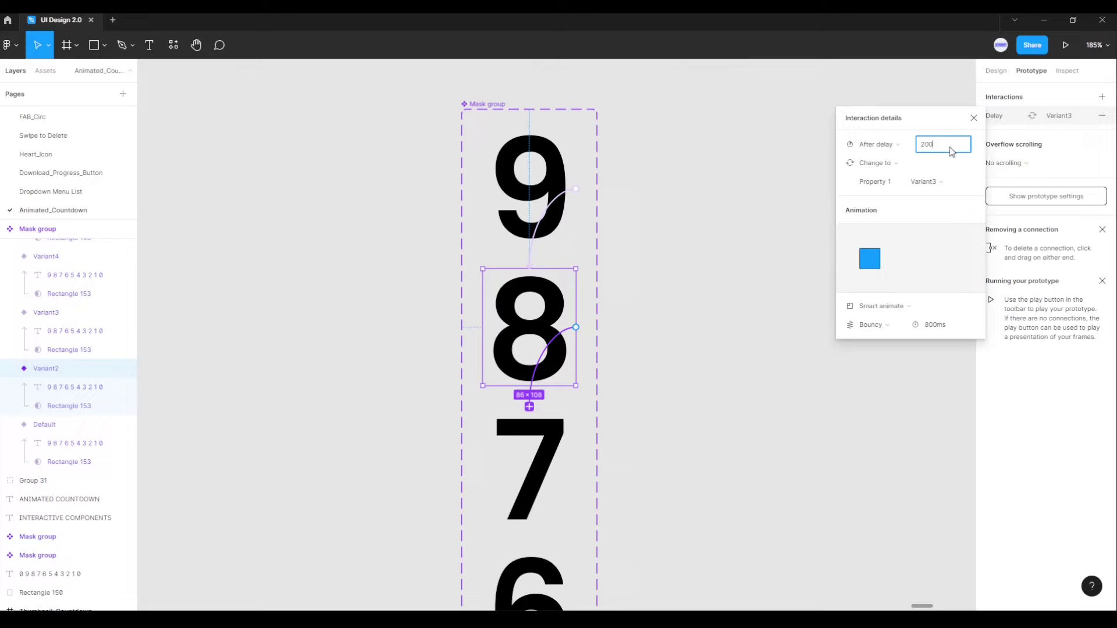
key(Return)
click(974, 119)
Step: Make the 7 variant change to the 6 after a 200ms delay
scroll(733, 369, down, 2)
scroll(727, 372, down, 3)
click(547, 359)
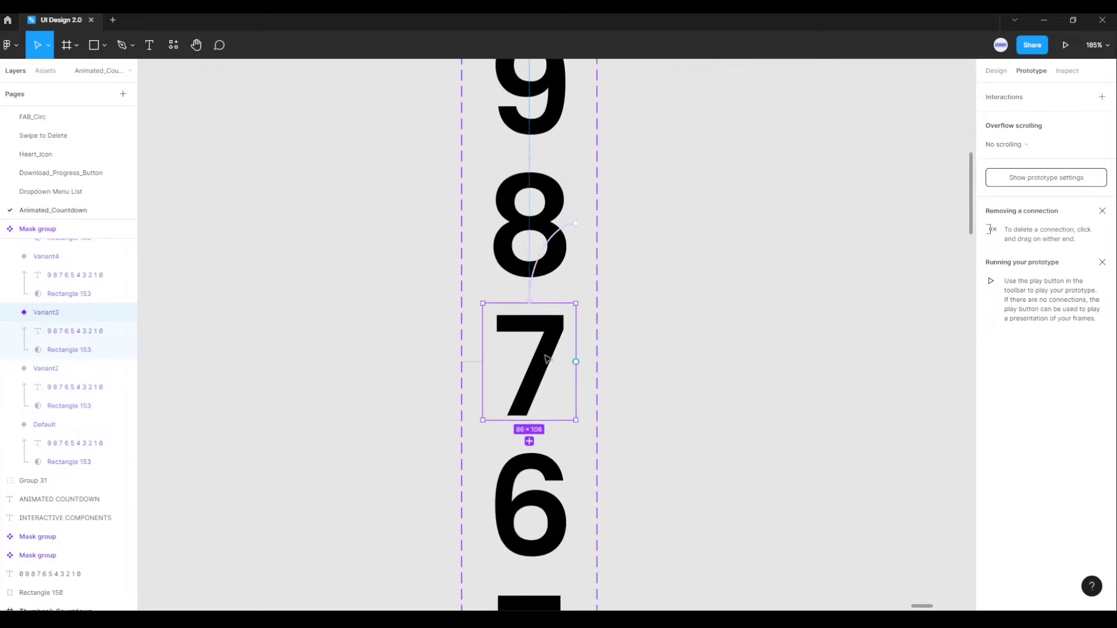
drag(575, 362, 529, 501)
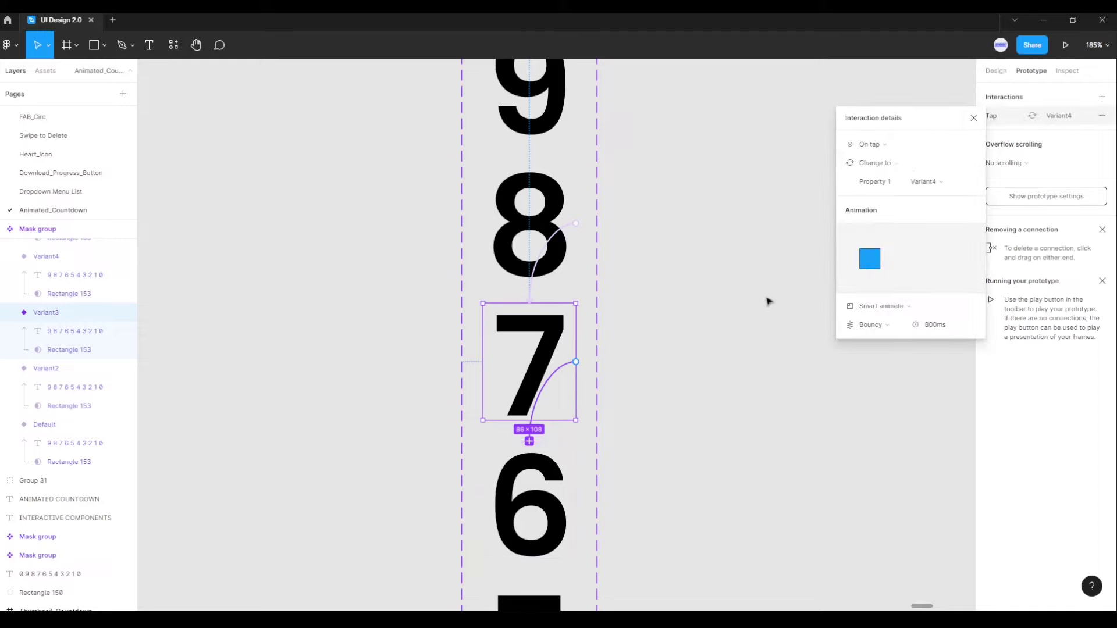
click(873, 145)
click(896, 291)
click(960, 149)
text(0)
key(Return)
click(974, 118)
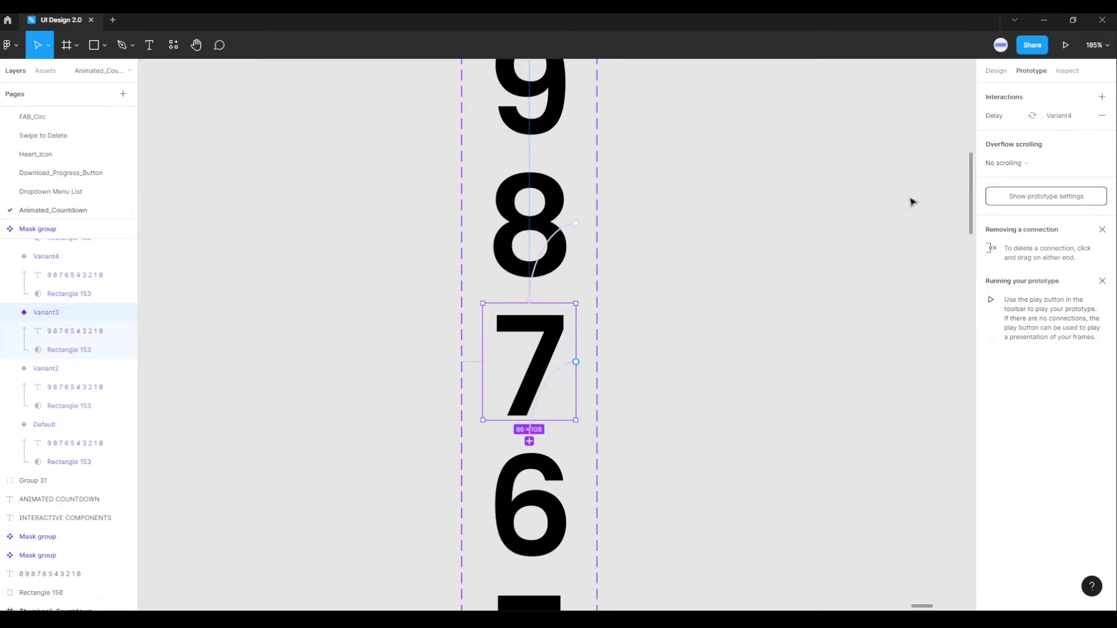
Step: Make the 6 variant change to the 5 after a 200ms delay
scroll(653, 447, down, 5)
scroll(658, 360, up, 3)
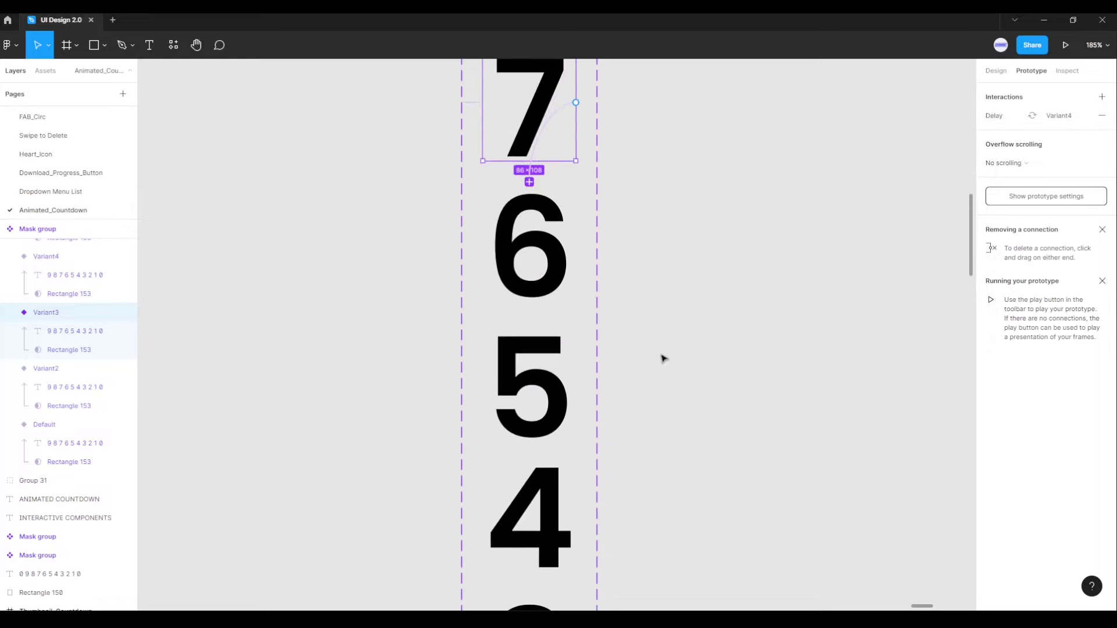
click(546, 269)
drag(575, 241, 529, 379)
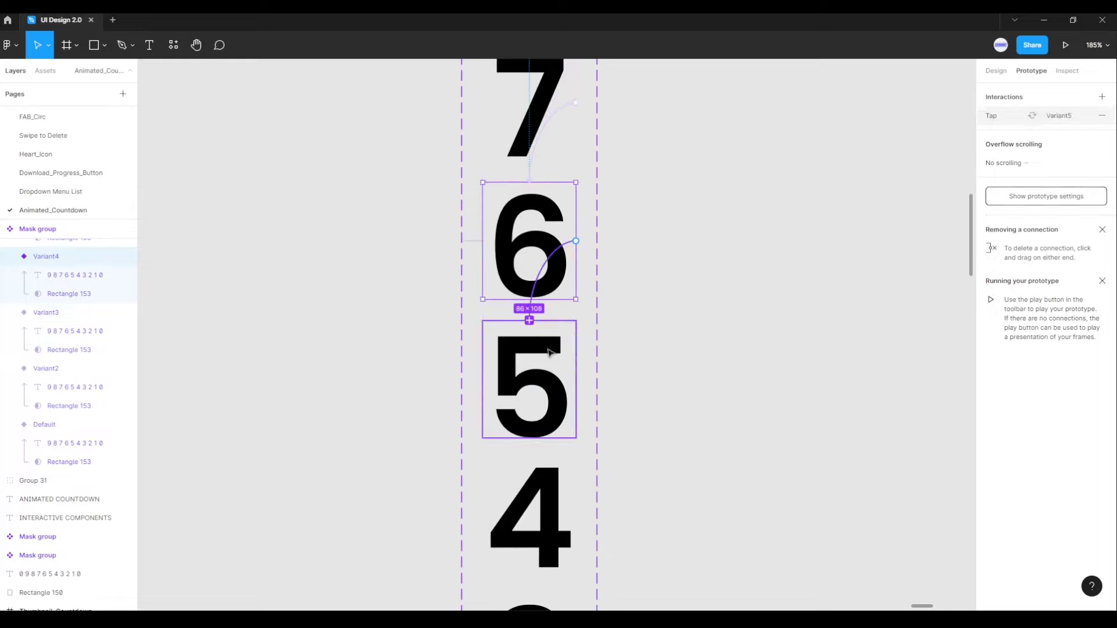
click(870, 144)
click(877, 292)
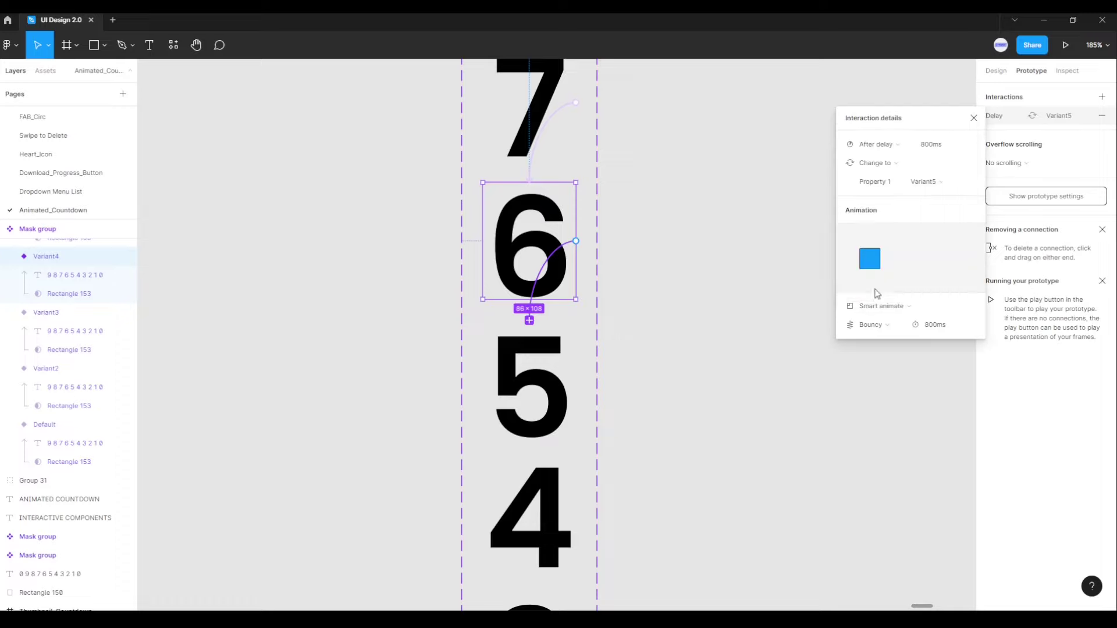
click(950, 149)
key(Return)
click(973, 118)
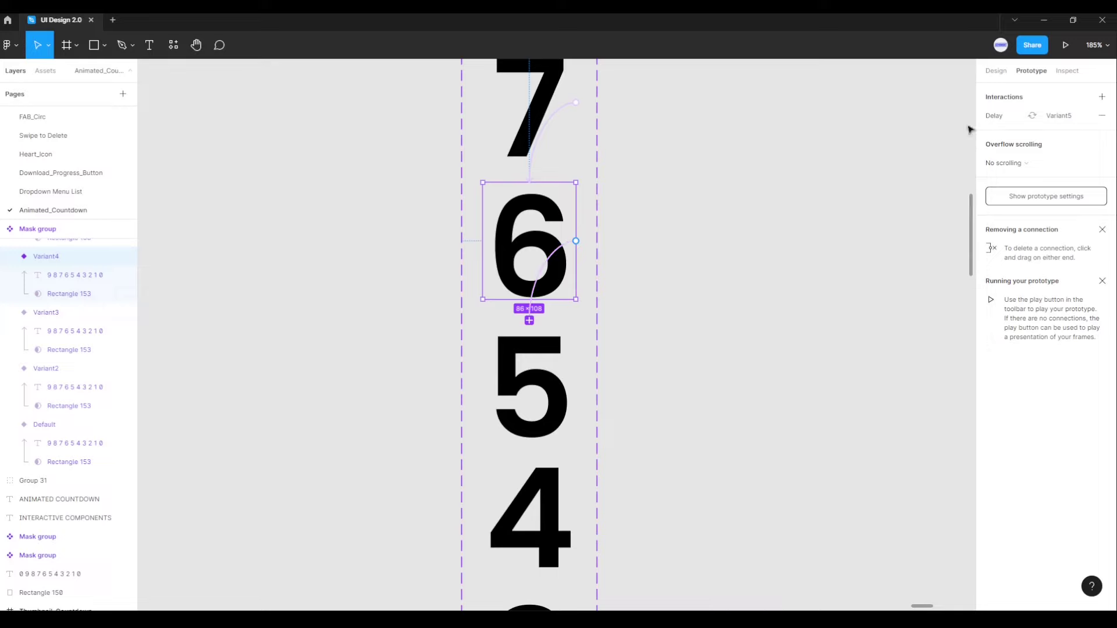
click(568, 371)
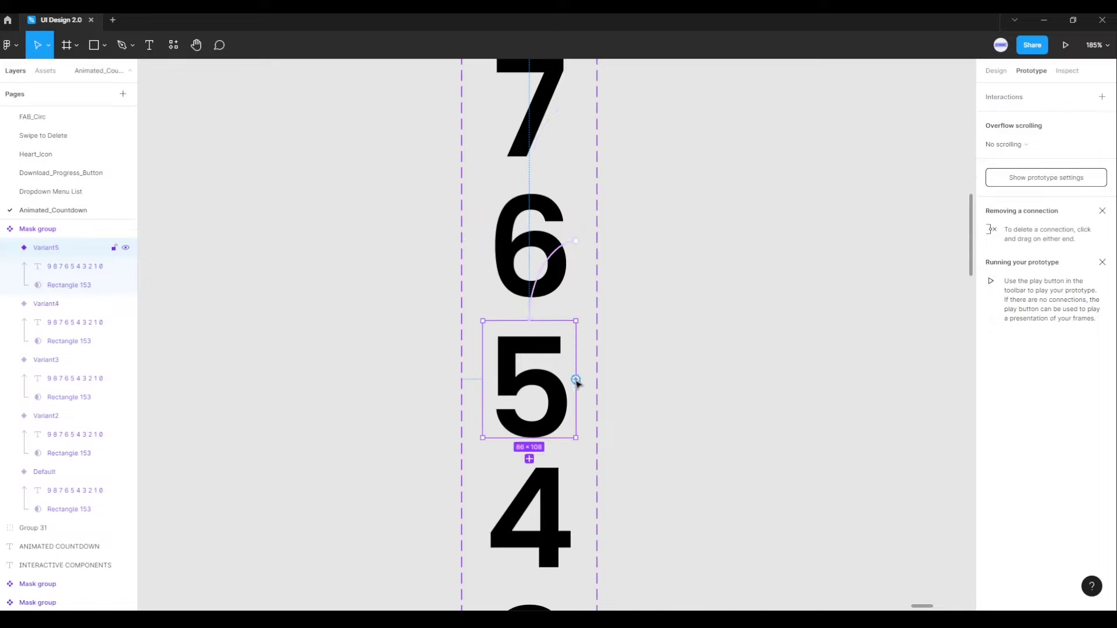
Step: Make the 5 variant change to the 4 after a 200ms delay
drag(576, 379, 570, 492)
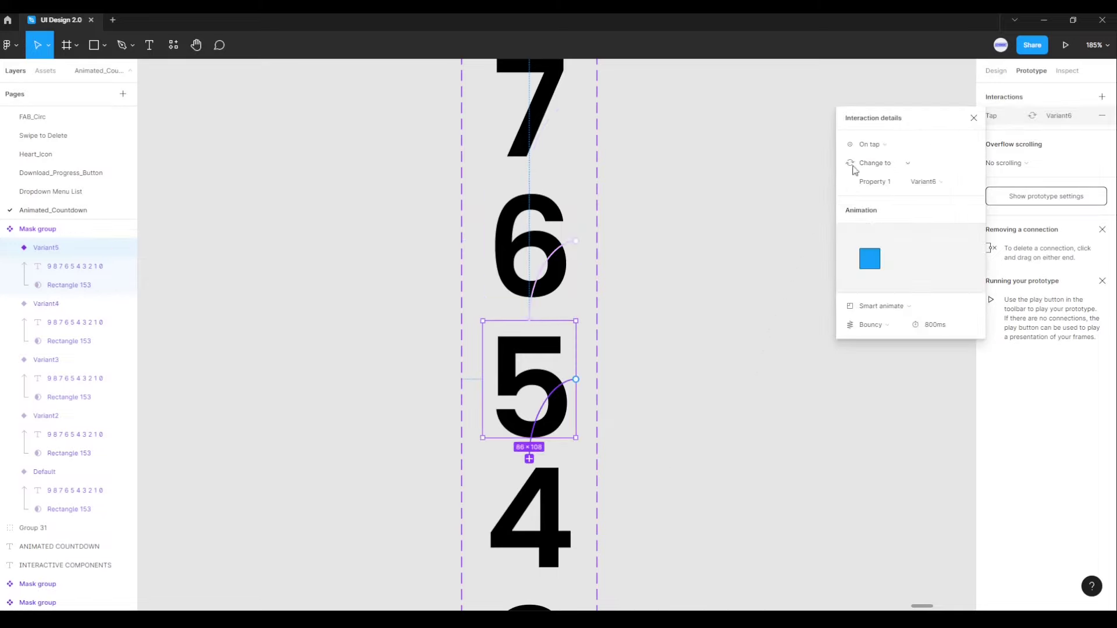
click(871, 144)
click(885, 290)
click(948, 147)
text(200)
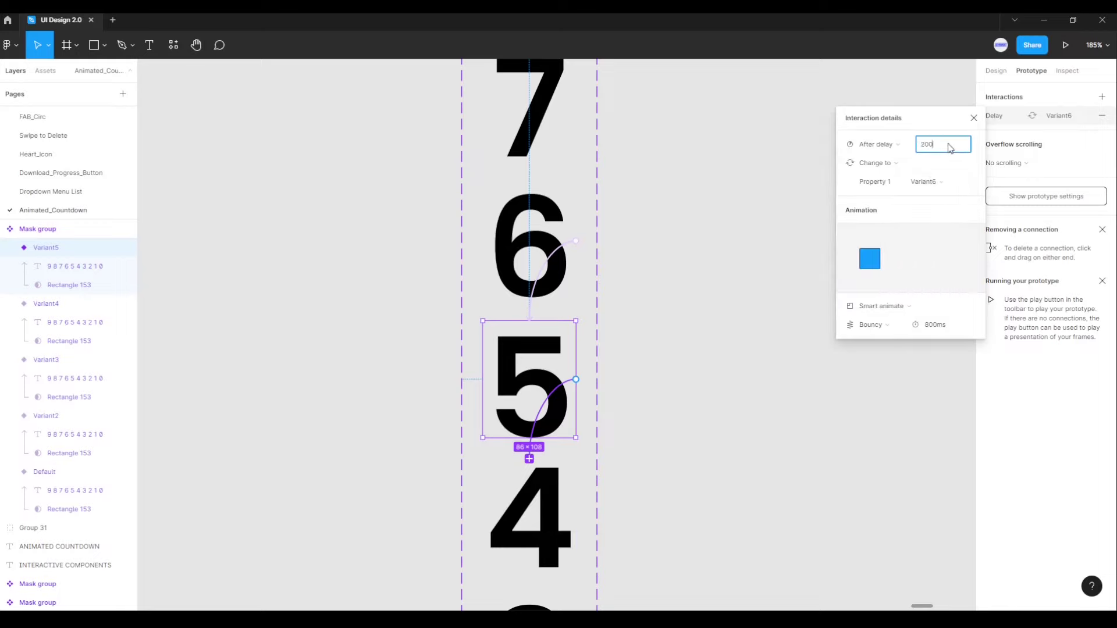
key(Return)
click(973, 118)
Step: Make the 4 variant change to the 3 after a 200ms delay
scroll(606, 384, down, 3)
scroll(605, 390, down, 2)
key(ctrl+d)
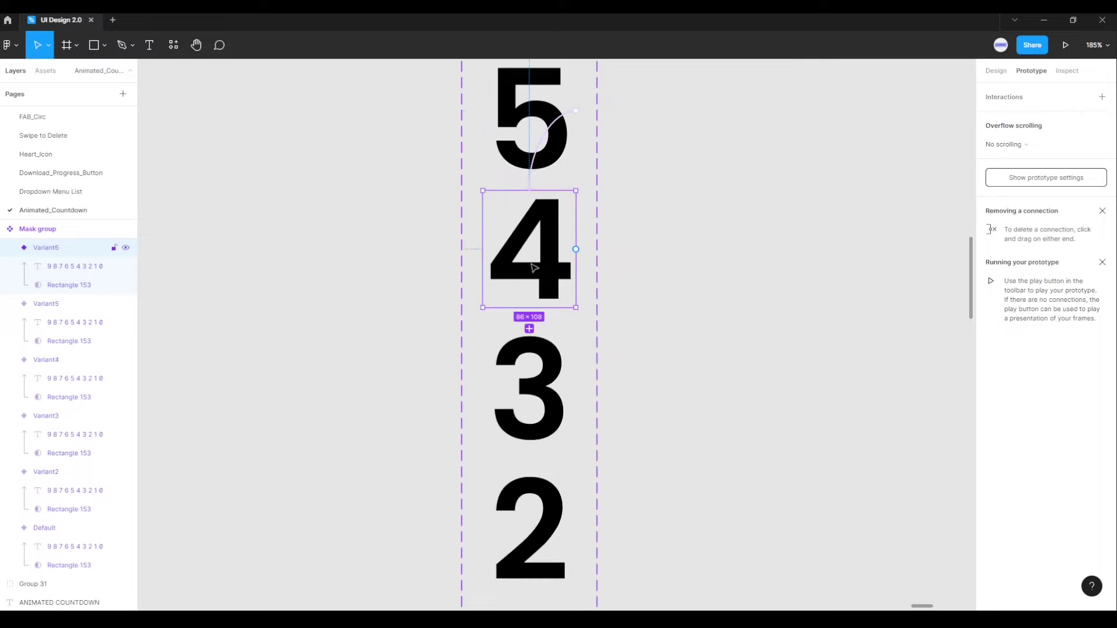
drag(576, 249, 567, 373)
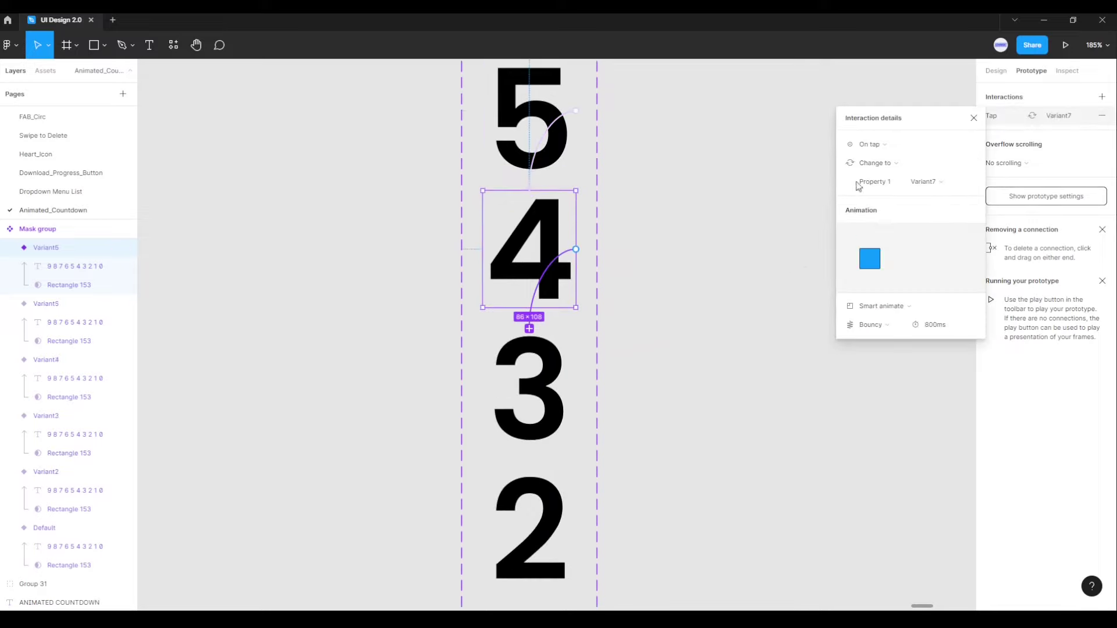
click(882, 145)
click(883, 291)
click(950, 148)
text(200)
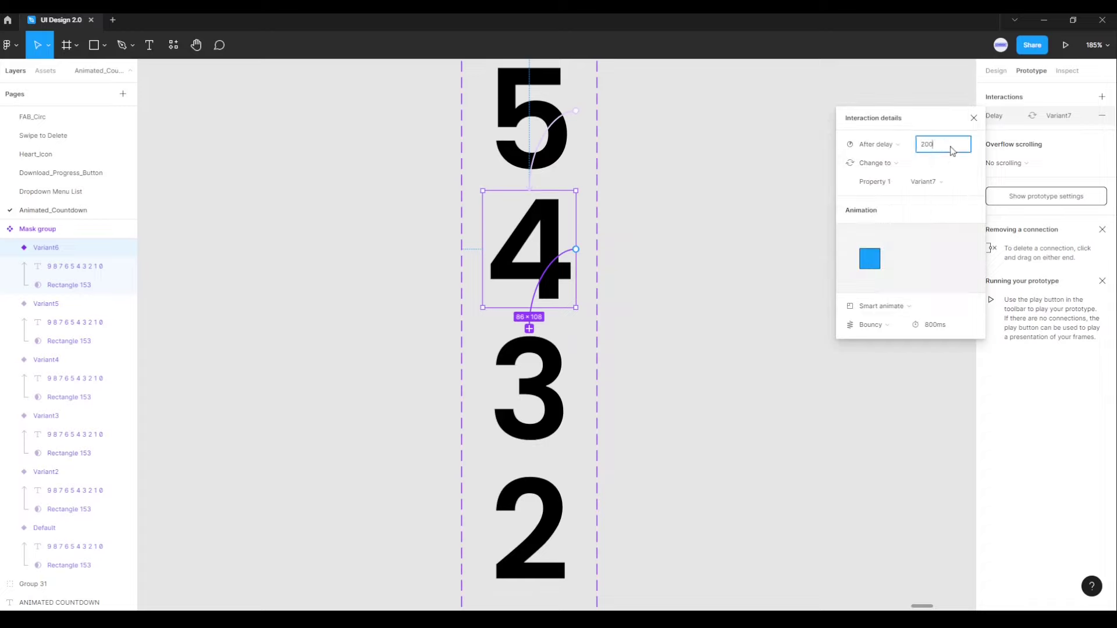
key(Return)
click(973, 118)
Step: Make the 3 variant change to the 2 after a 200ms delay
click(570, 395)
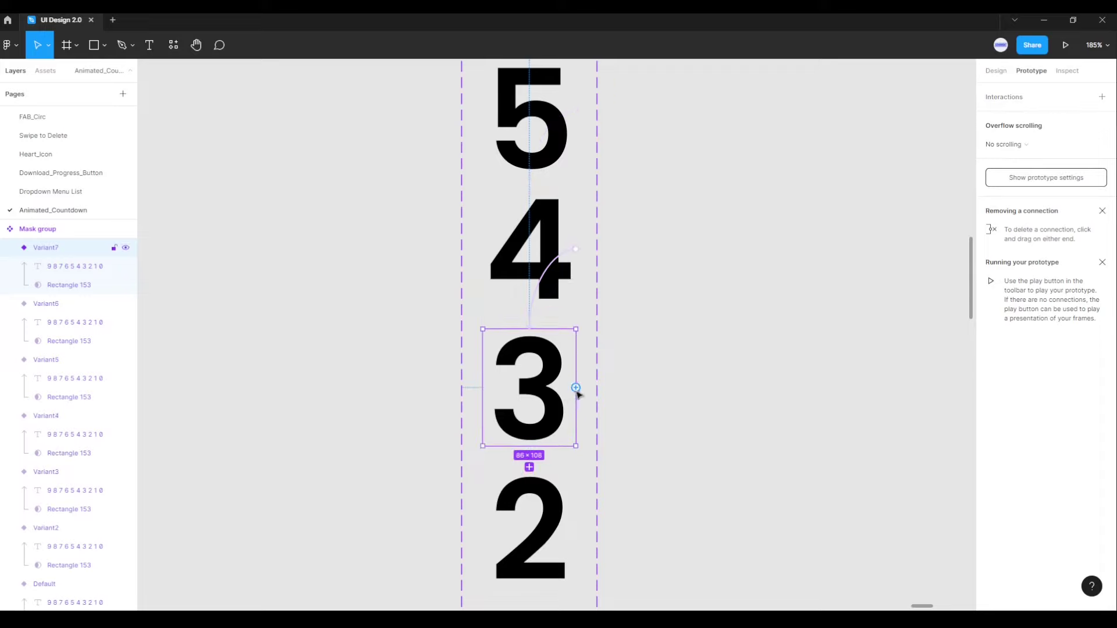
drag(576, 388, 556, 501)
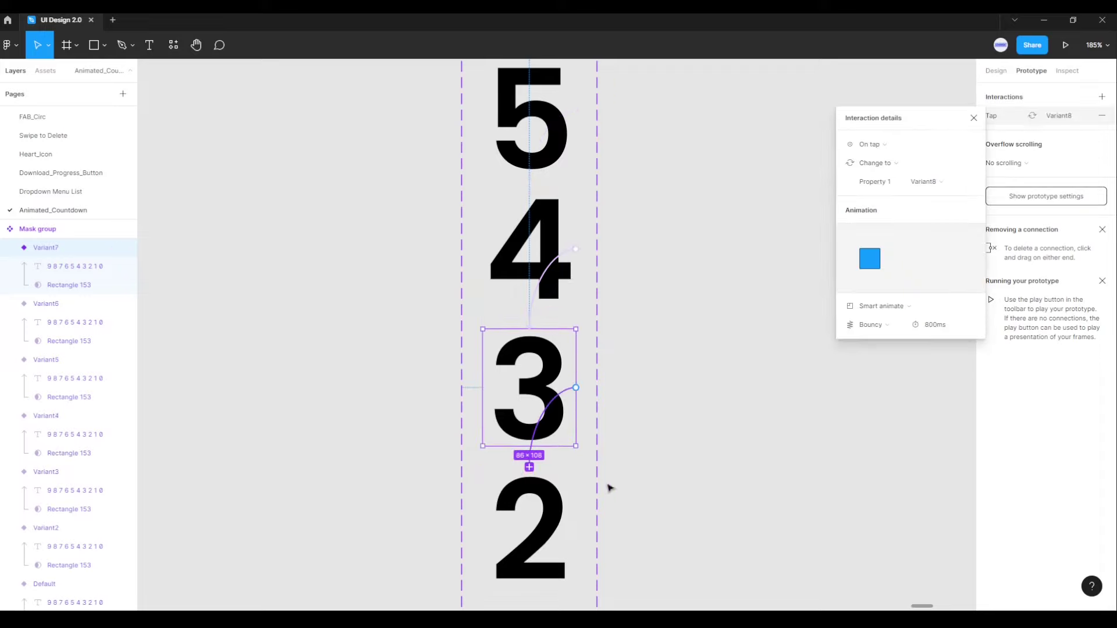
click(869, 145)
click(896, 286)
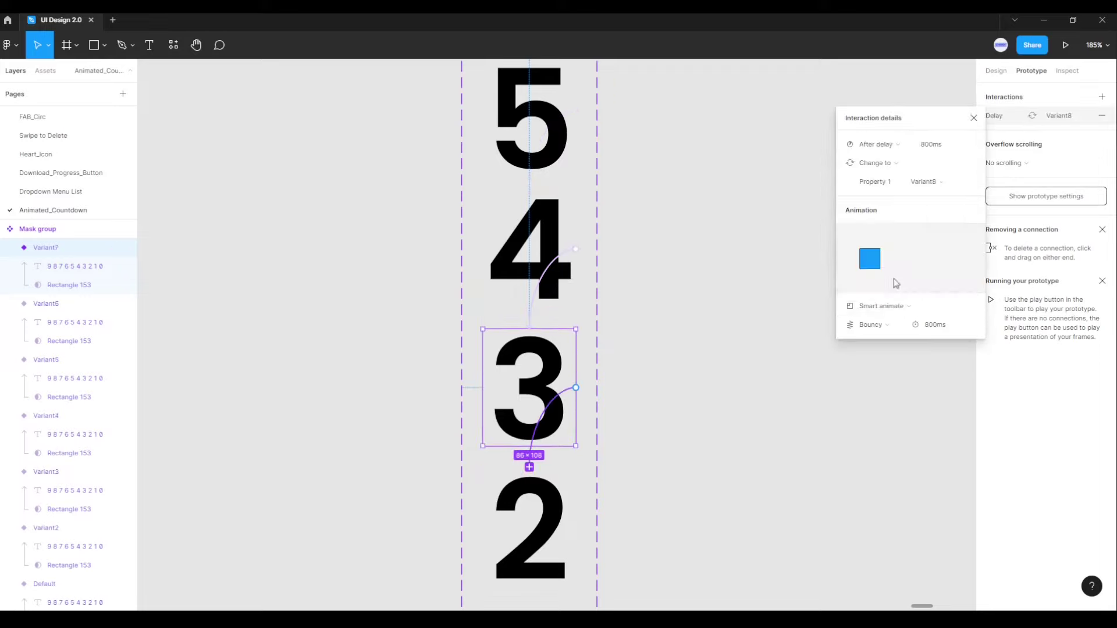
click(952, 148)
key(Return)
click(974, 119)
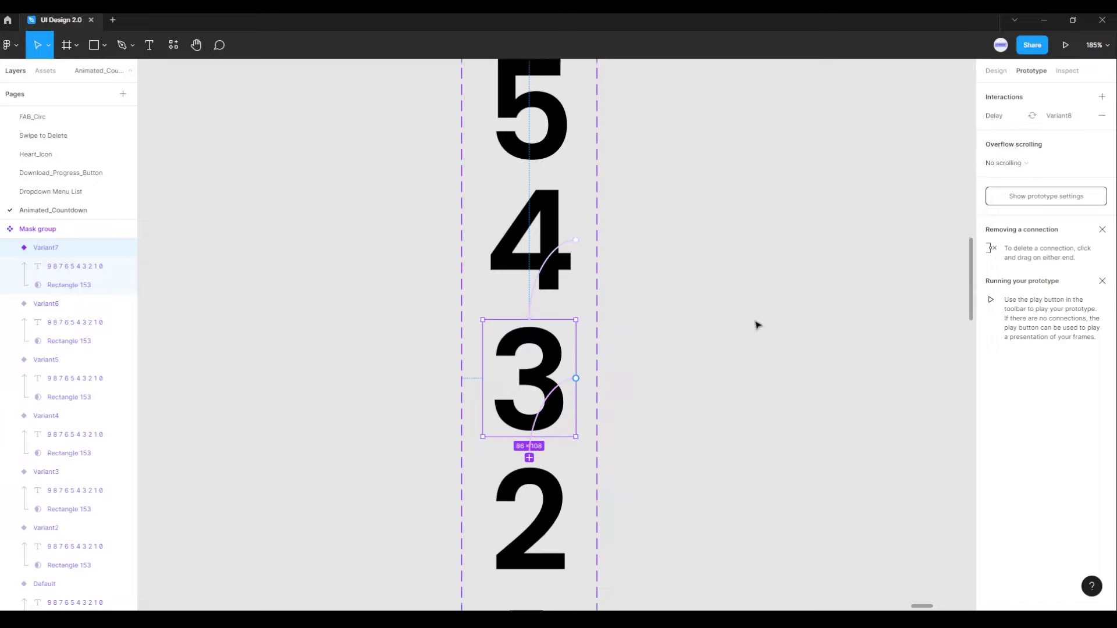
Step: Make the 2 variant change to the 1 after a 200ms delay
scroll(751, 332, down, 3)
scroll(739, 346, down, 2)
click(530, 270)
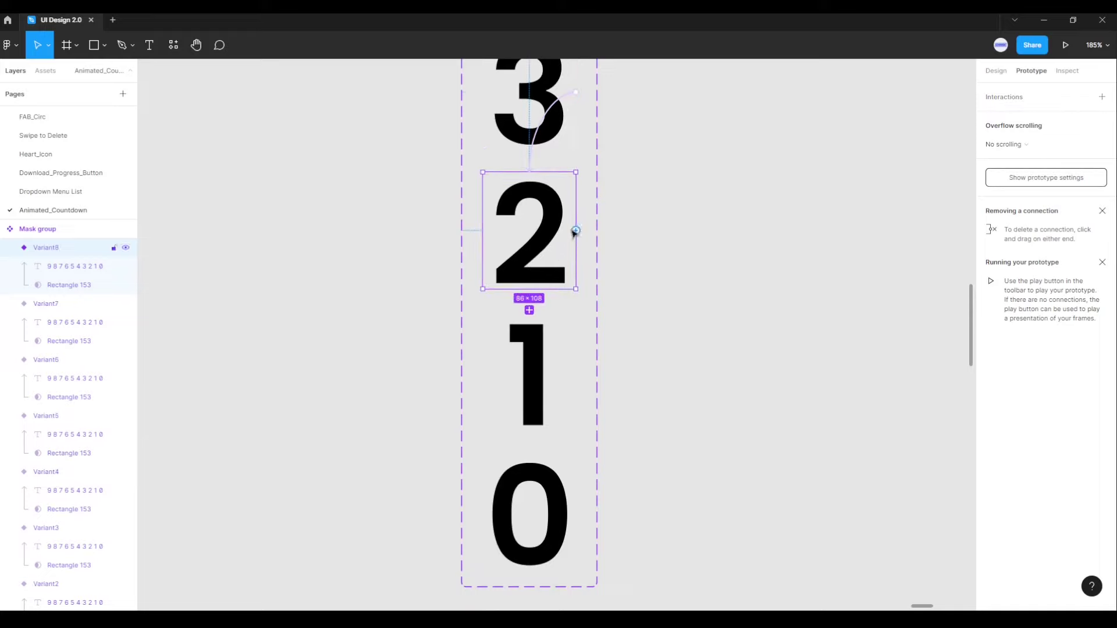
drag(575, 231, 554, 350)
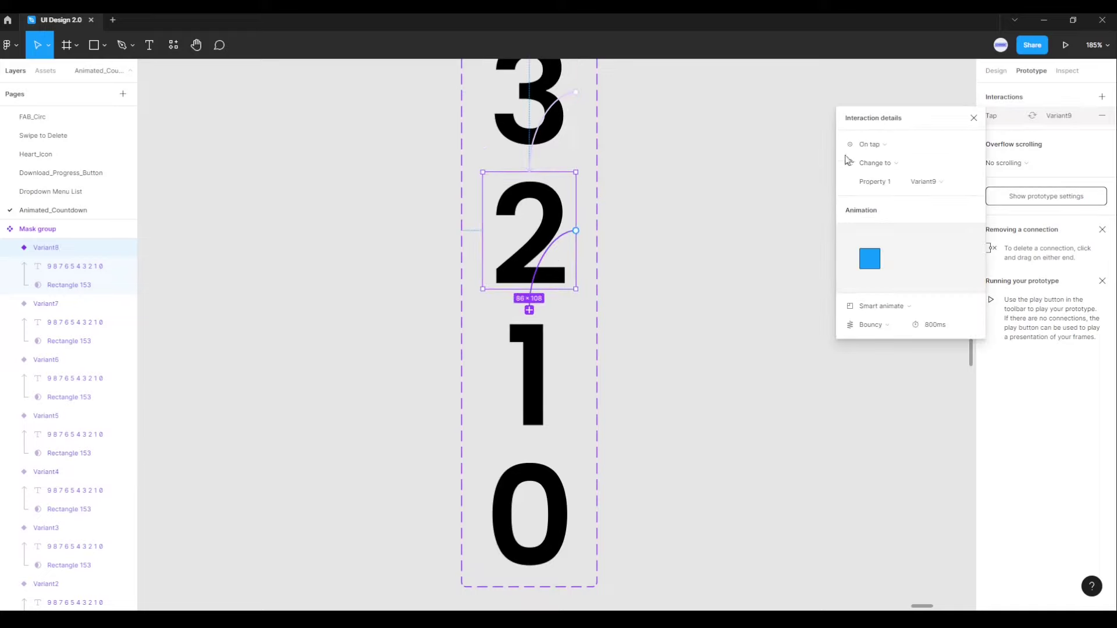
click(862, 147)
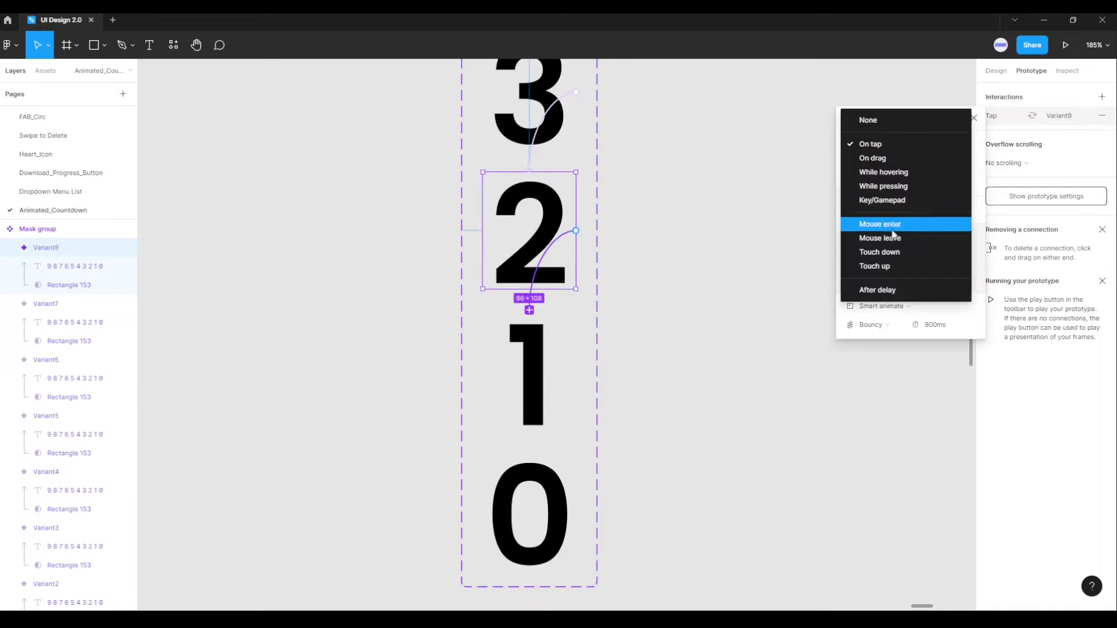
click(885, 291)
click(953, 149)
text(200)
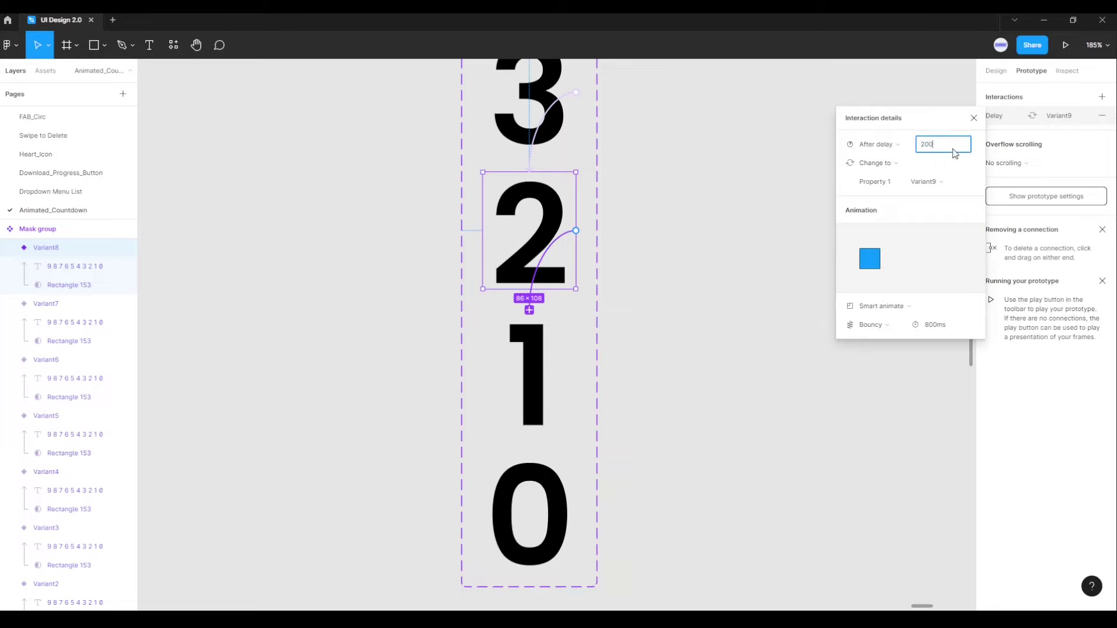
key(Return)
click(974, 119)
Step: Make the 1 variant change to the 0 (Variant10) after a 200ms delay
click(555, 386)
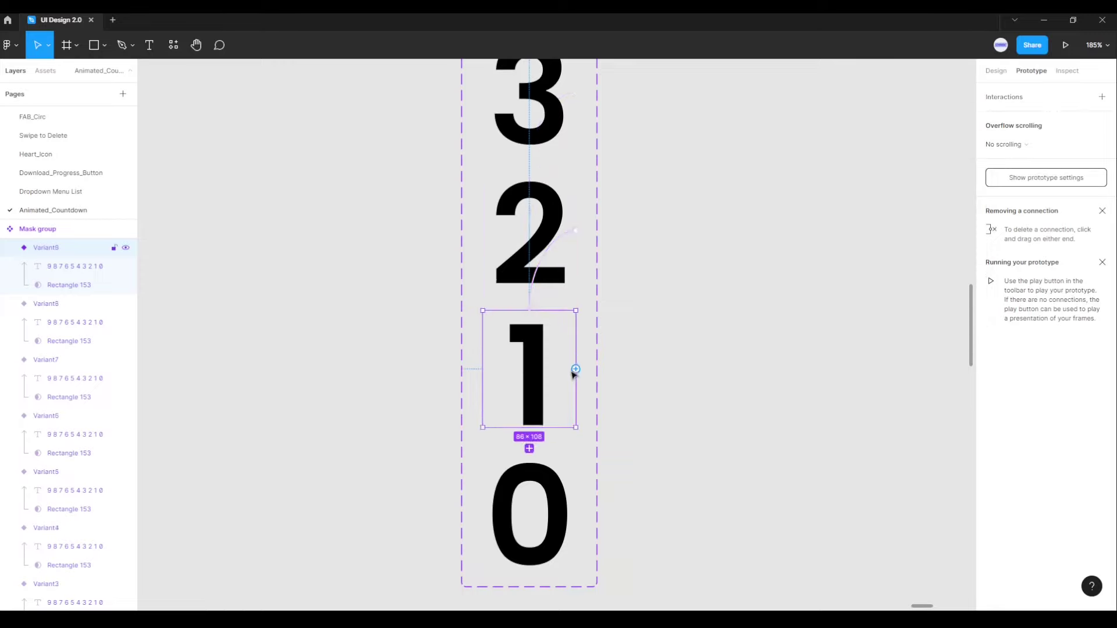
drag(575, 370, 564, 467)
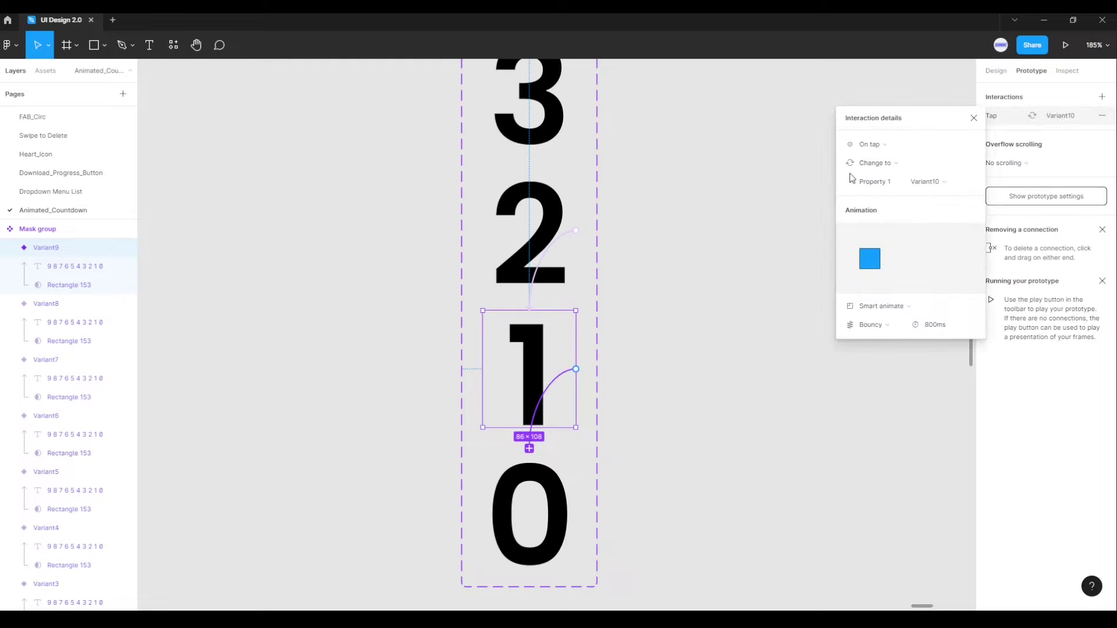
click(880, 146)
click(897, 291)
click(953, 151)
text(200)
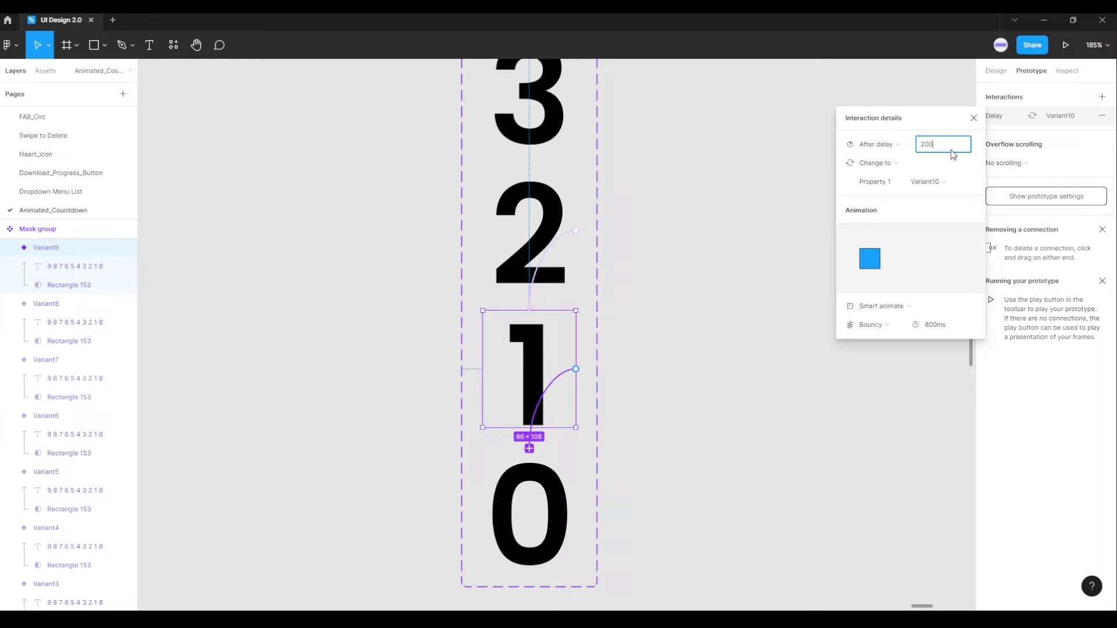
key(Return)
click(973, 119)
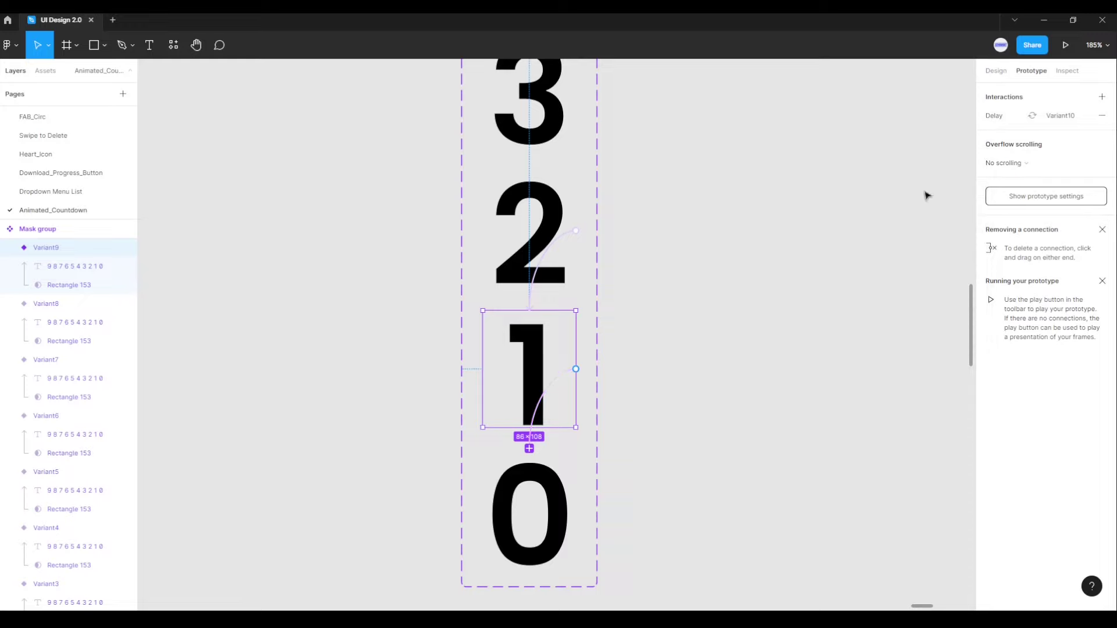
Step: Clear the selection and bring the COUNTDOWN phone screens into view
click(700, 535)
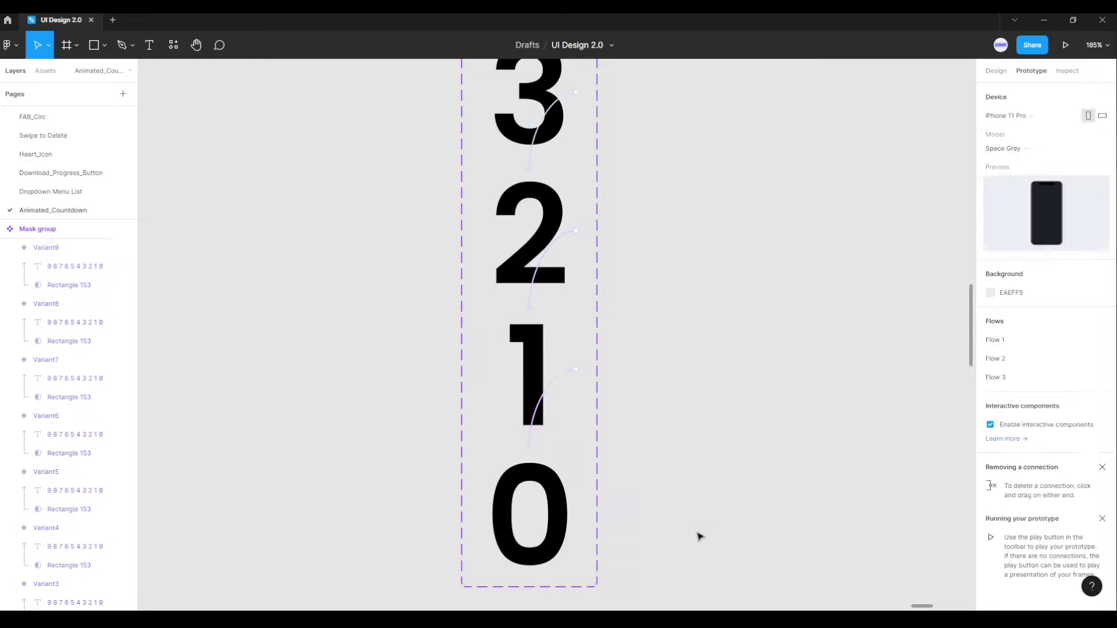
scroll(696, 299, down, 2)
scroll(720, 277, down, 3)
scroll(696, 392, down, 3)
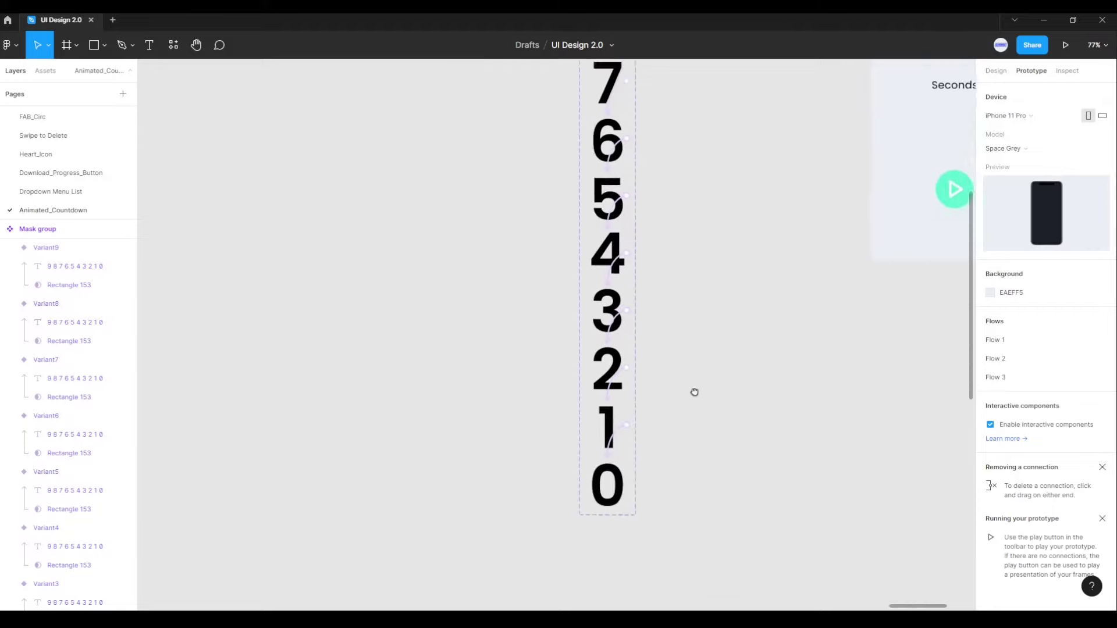
scroll(680, 403, down, 2)
scroll(679, 400, down, 1)
scroll(678, 401, down, 1)
scroll(682, 372, down, 2)
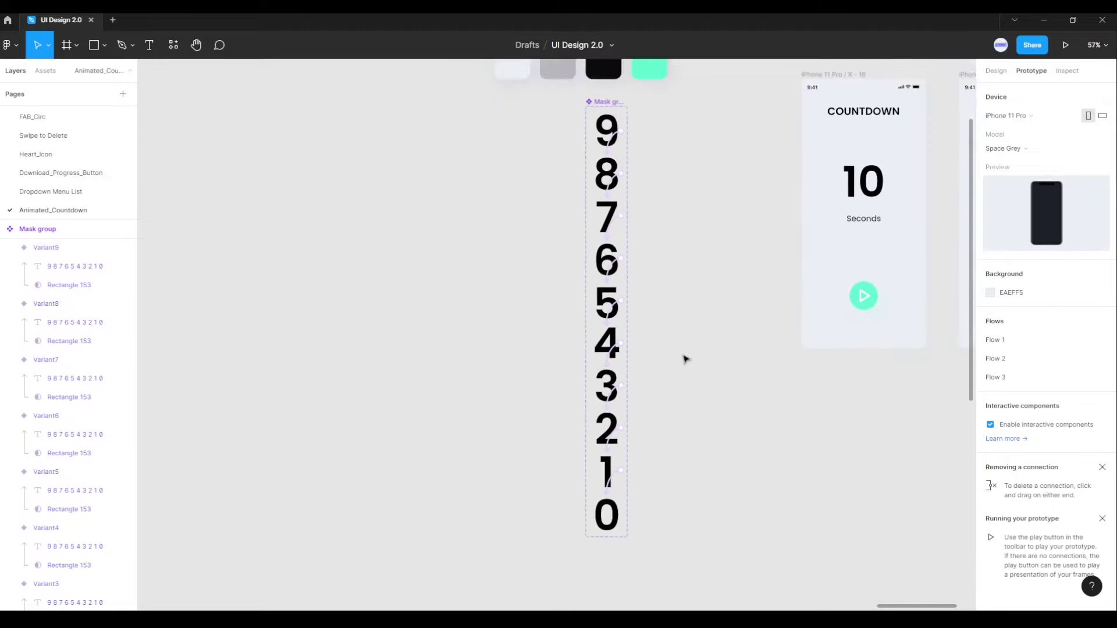
drag(683, 357, 640, 400)
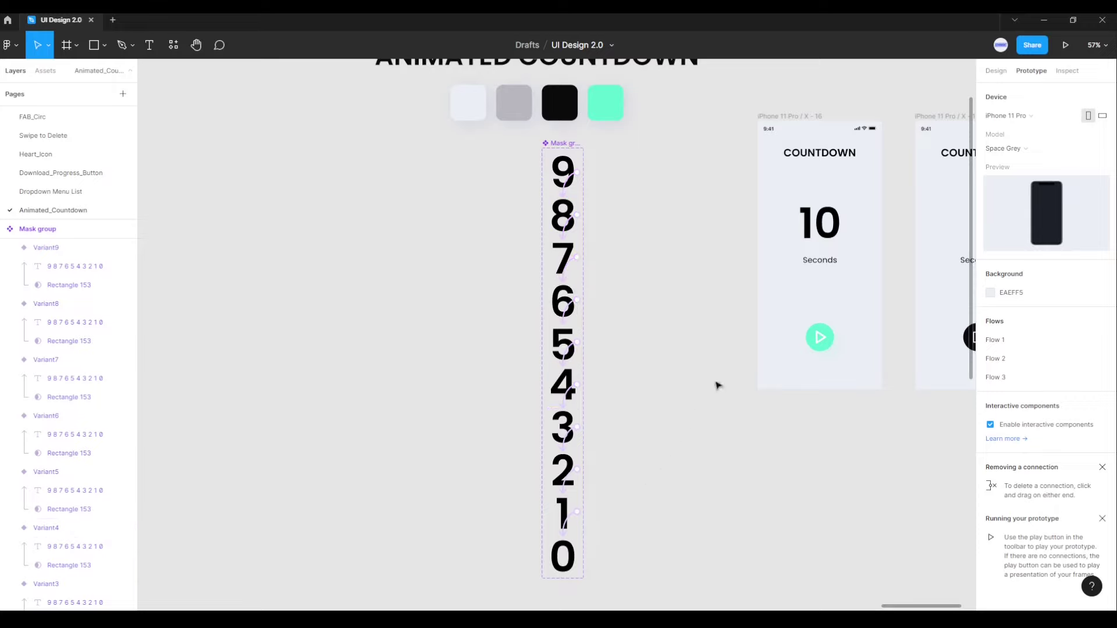
Step: Copy the digit 9 Default variant via its right-click menu in the Design tab
click(996, 70)
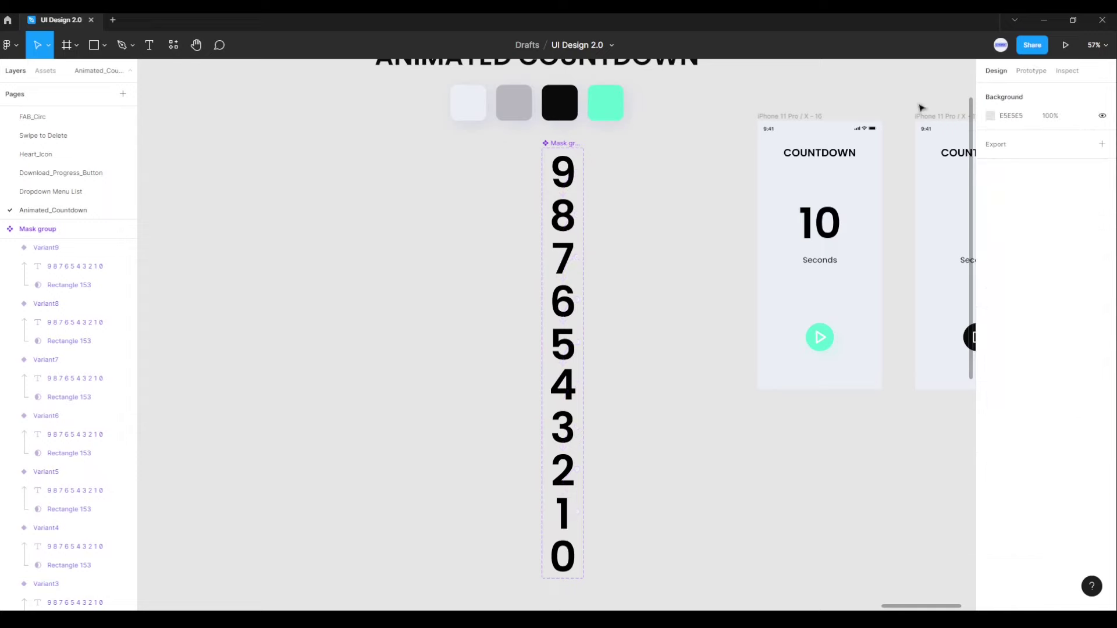
click(570, 179)
right_click(568, 177)
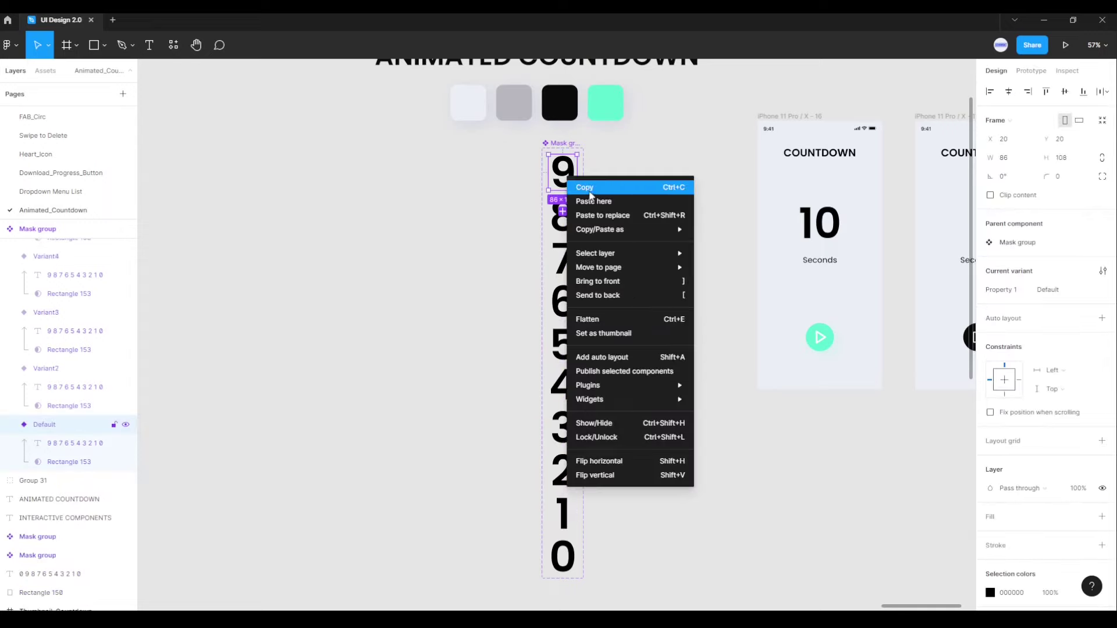
click(590, 194)
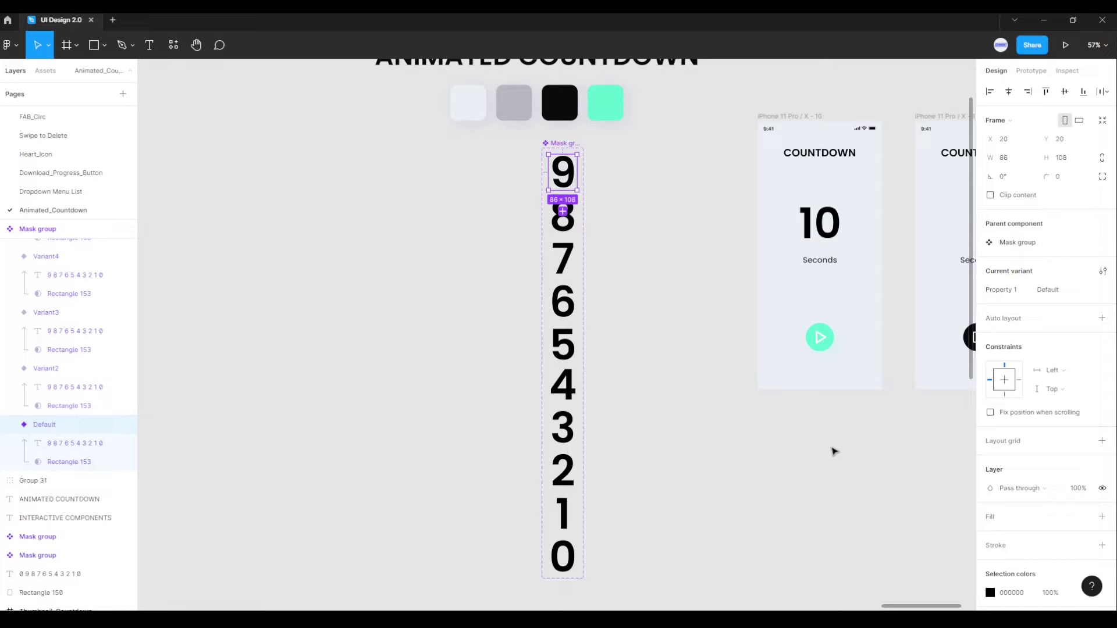
Step: Paste the copied countdown component into the second phone screen, iPhone 11 Pro / X - 17
scroll(786, 319, up, 5)
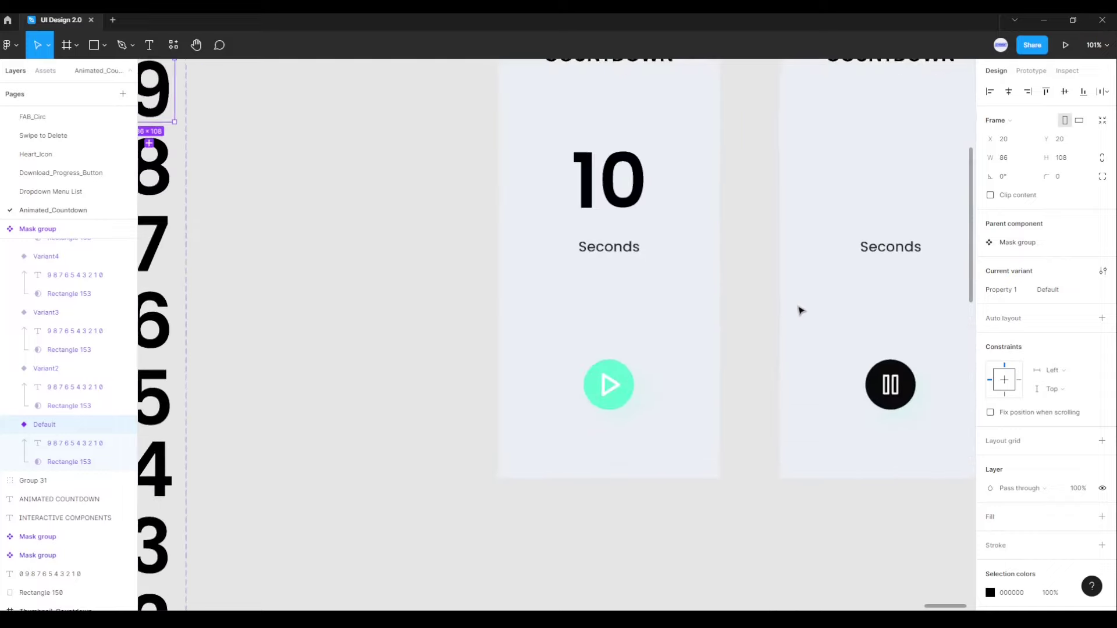
mouse_move(797, 309)
mouse_down()
mouse_move(661, 450)
mouse_move(620, 396)
mouse_up()
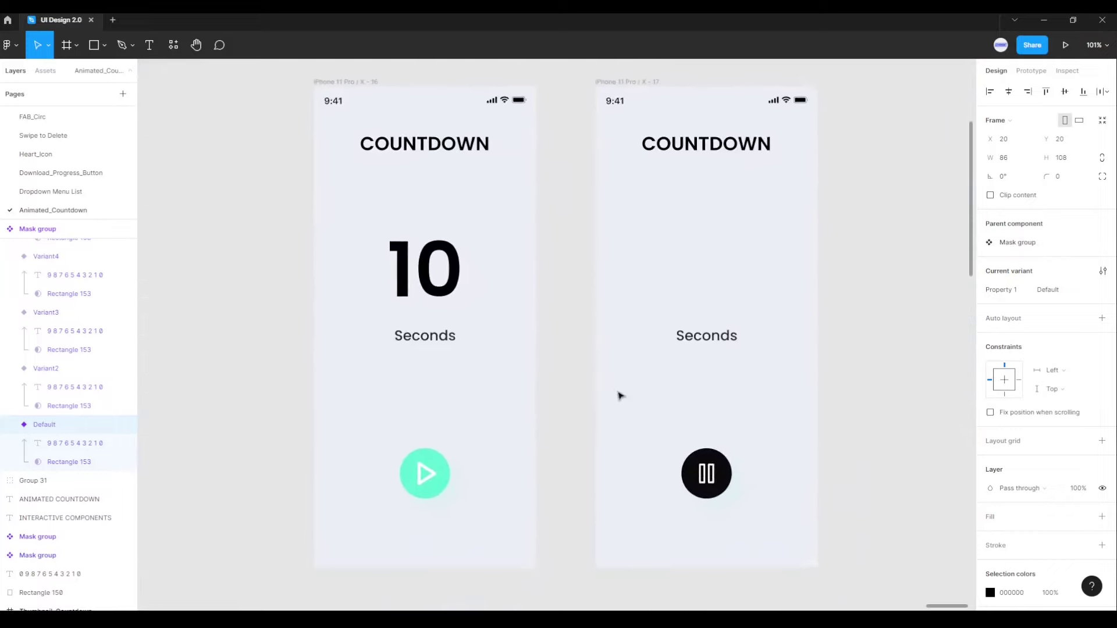
click(616, 83)
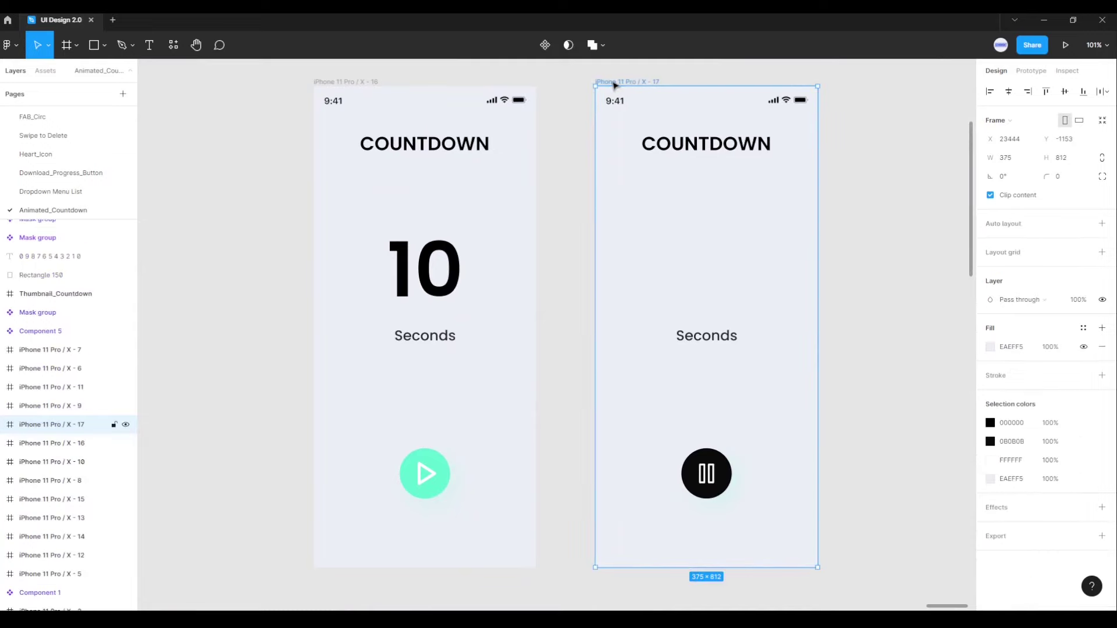
right_click(703, 239)
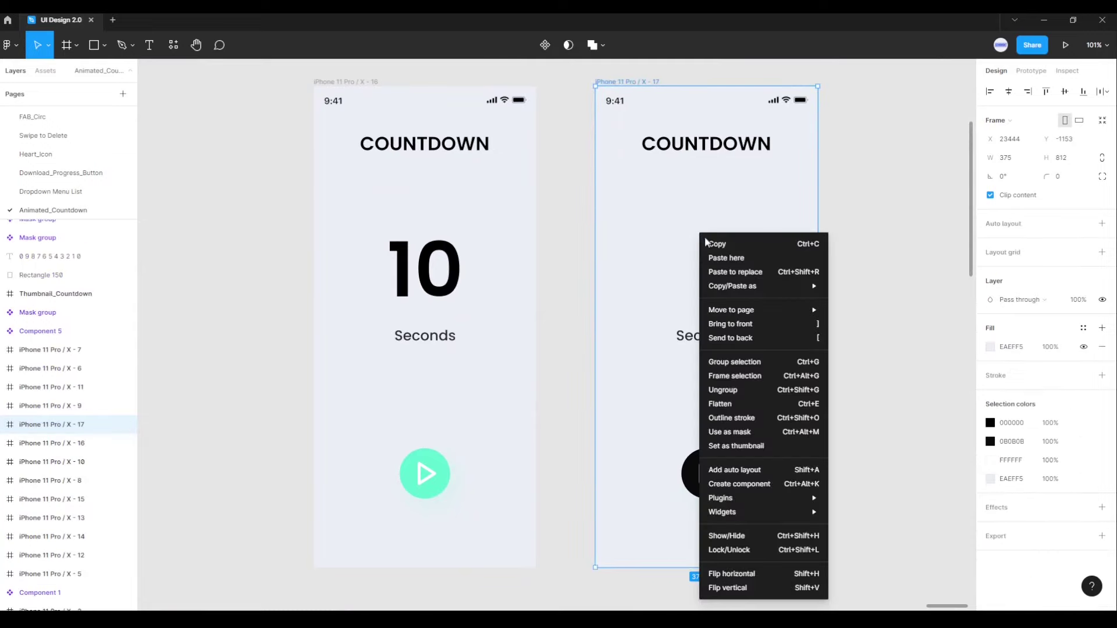
click(724, 259)
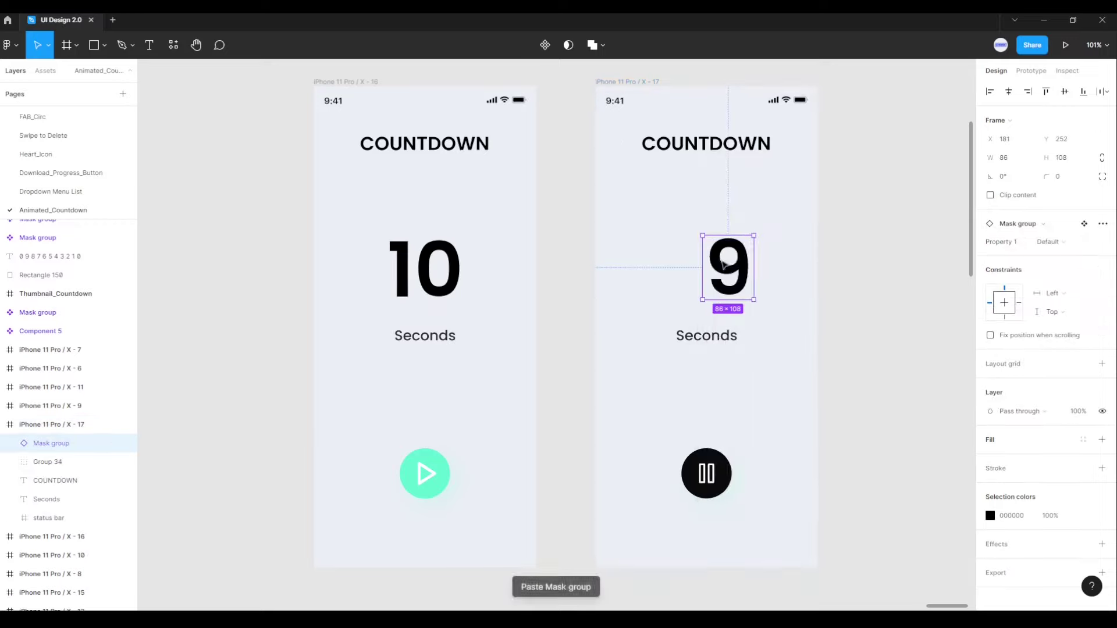
Step: Centre the 9 horizontally and nudge it down level with the 10 on the first screen
drag(721, 267, 728, 266)
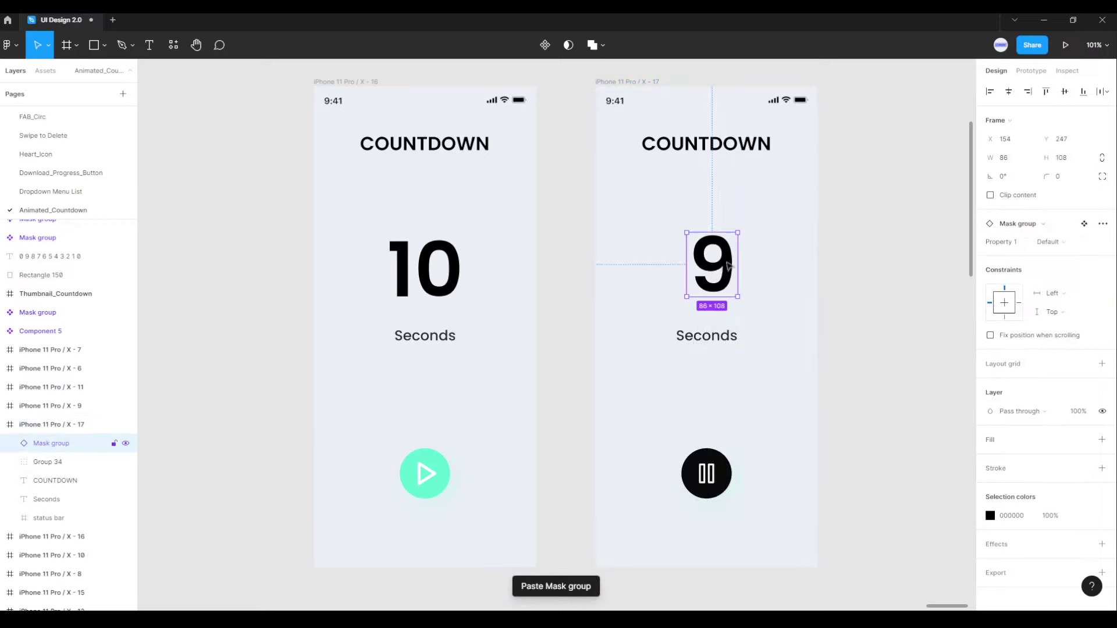
click(1010, 94)
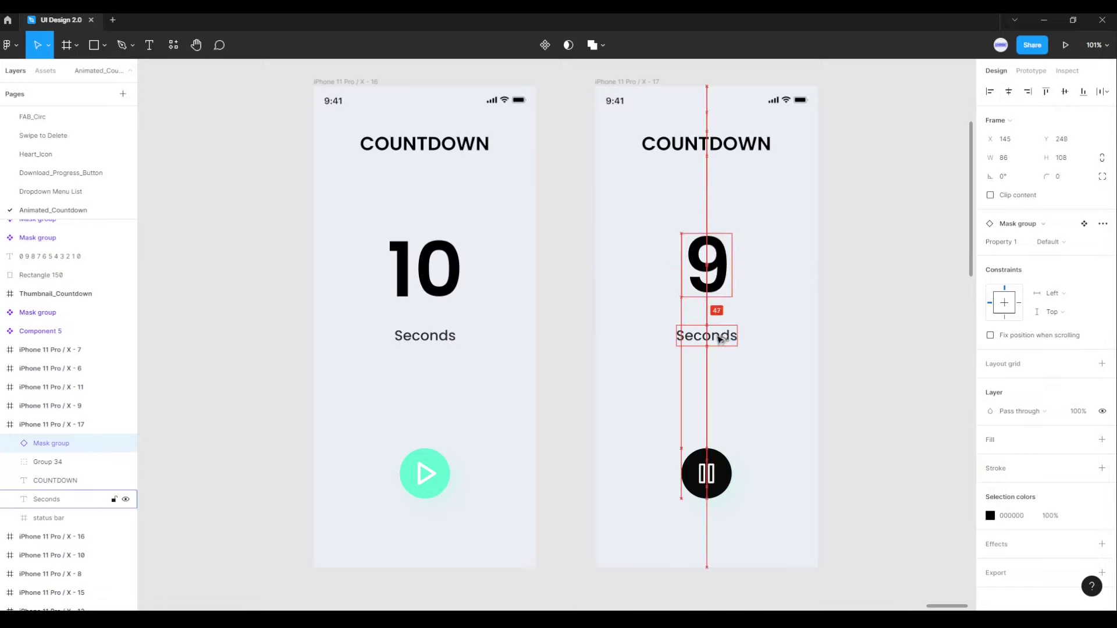
key(Down)
key(Down)
key(Down)
key(Down)
key(Down)
key(Down)
key(Down)
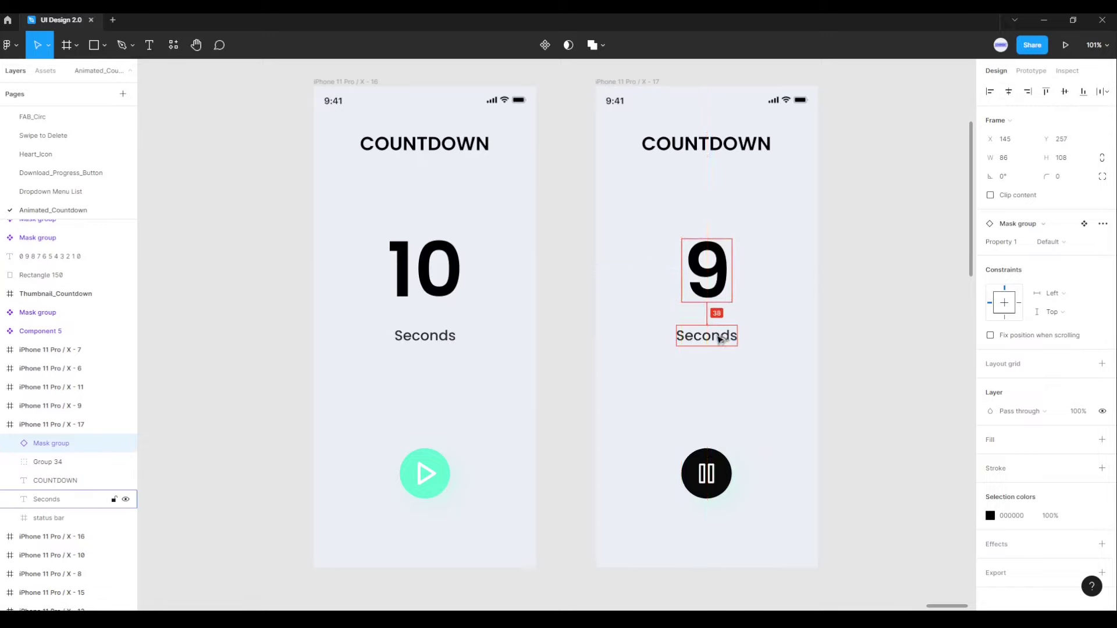
shift+click(441, 273)
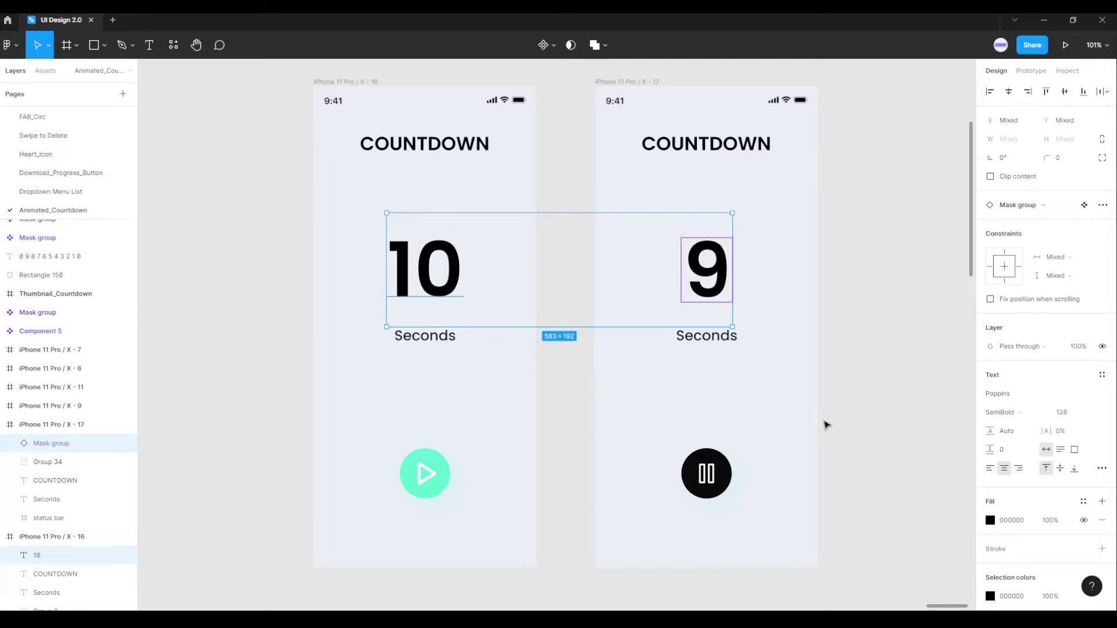
click(849, 448)
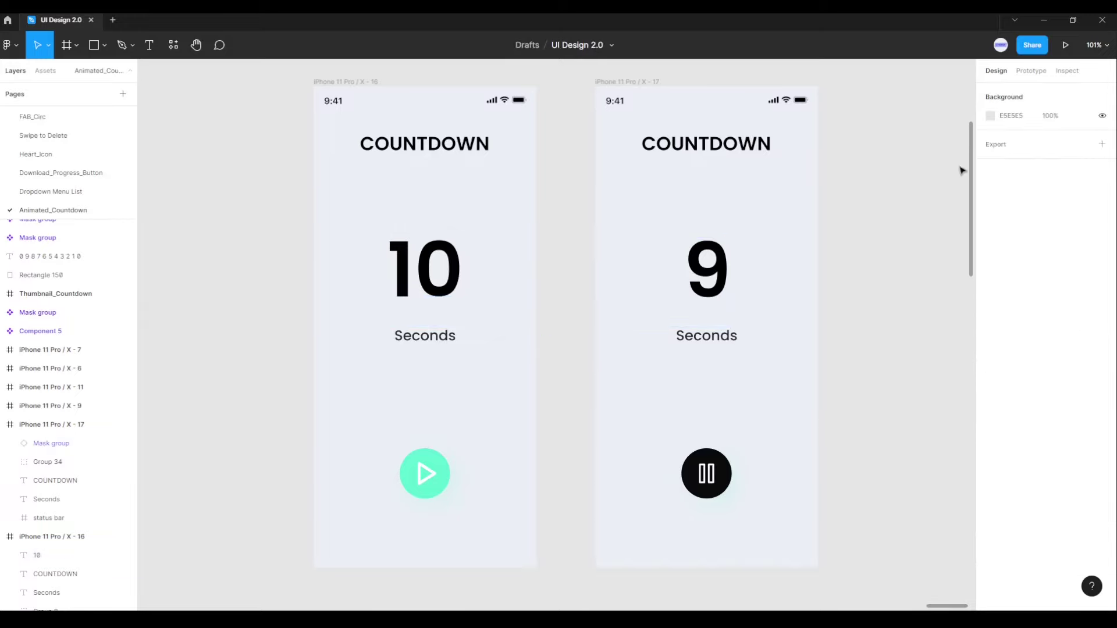
Step: Link the first screen's play button to the second screen with an On tap trigger
click(1030, 71)
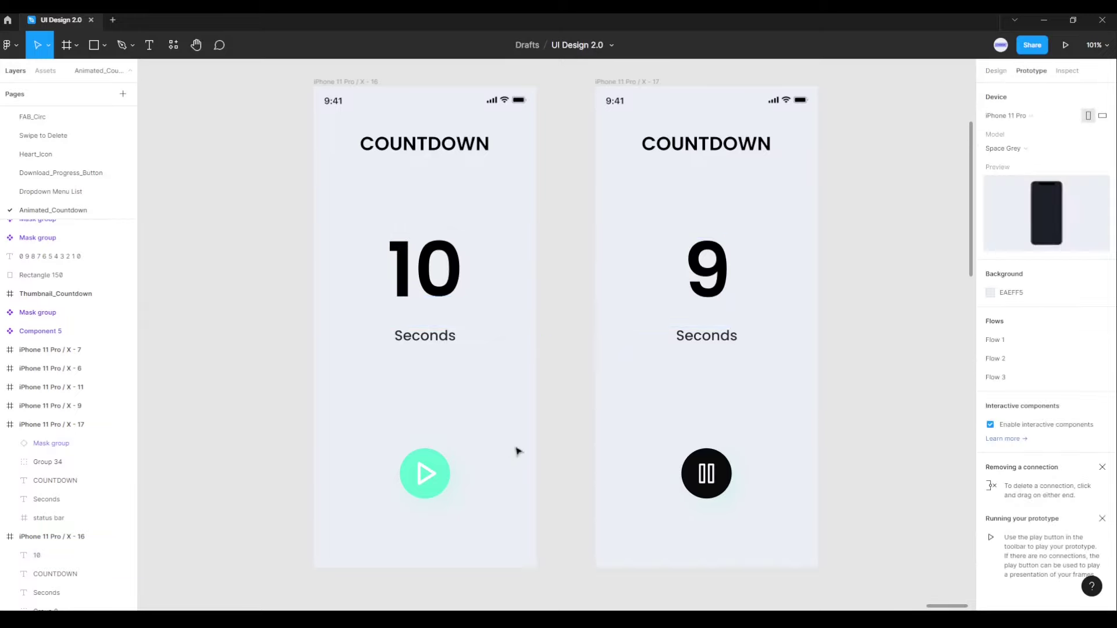
click(445, 464)
drag(450, 474, 605, 348)
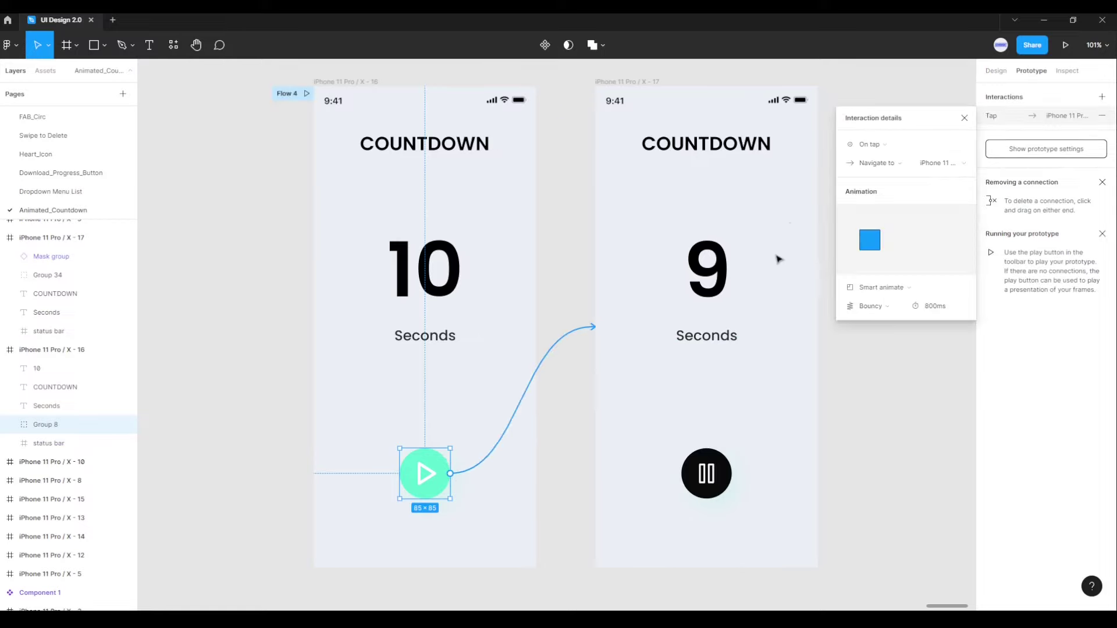
click(871, 144)
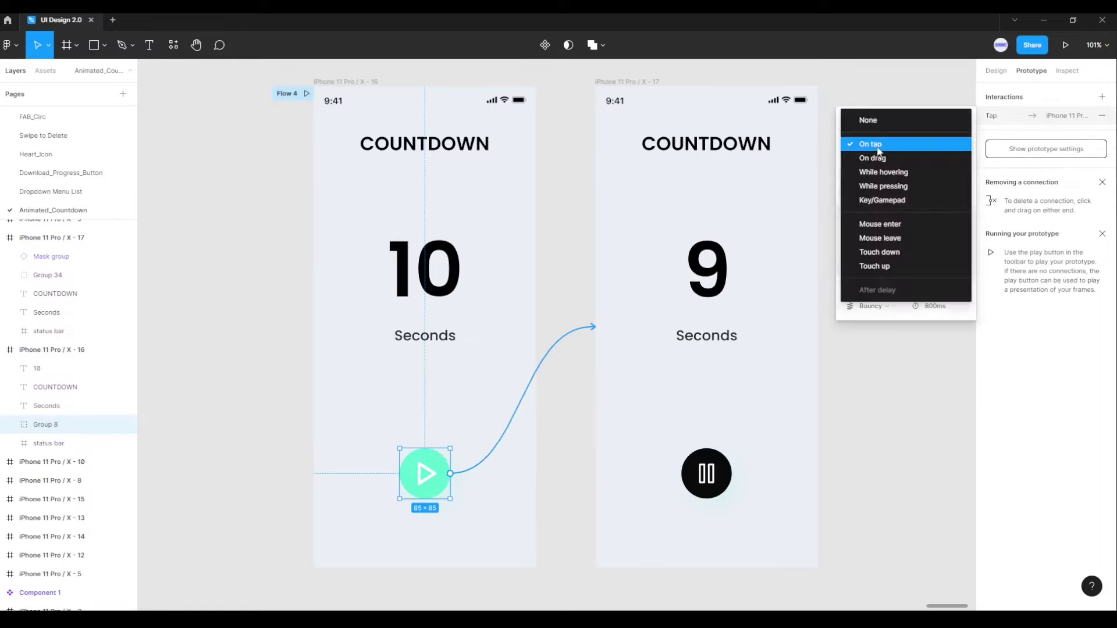
click(868, 149)
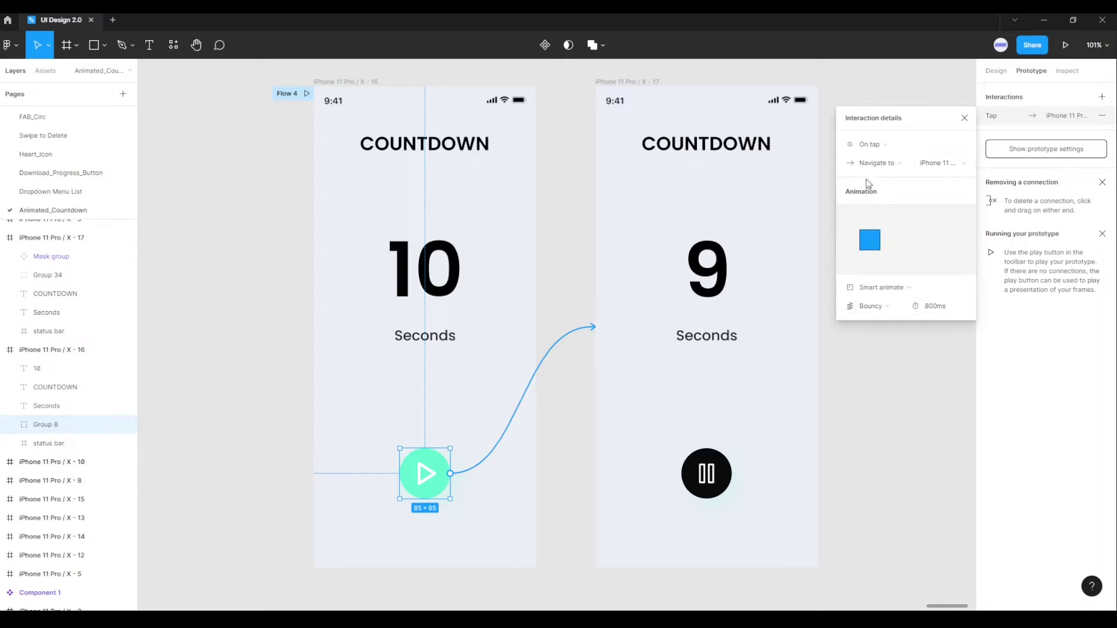
Step: Set that transition to Smart animate, Ease in and out back, 1000ms
click(890, 287)
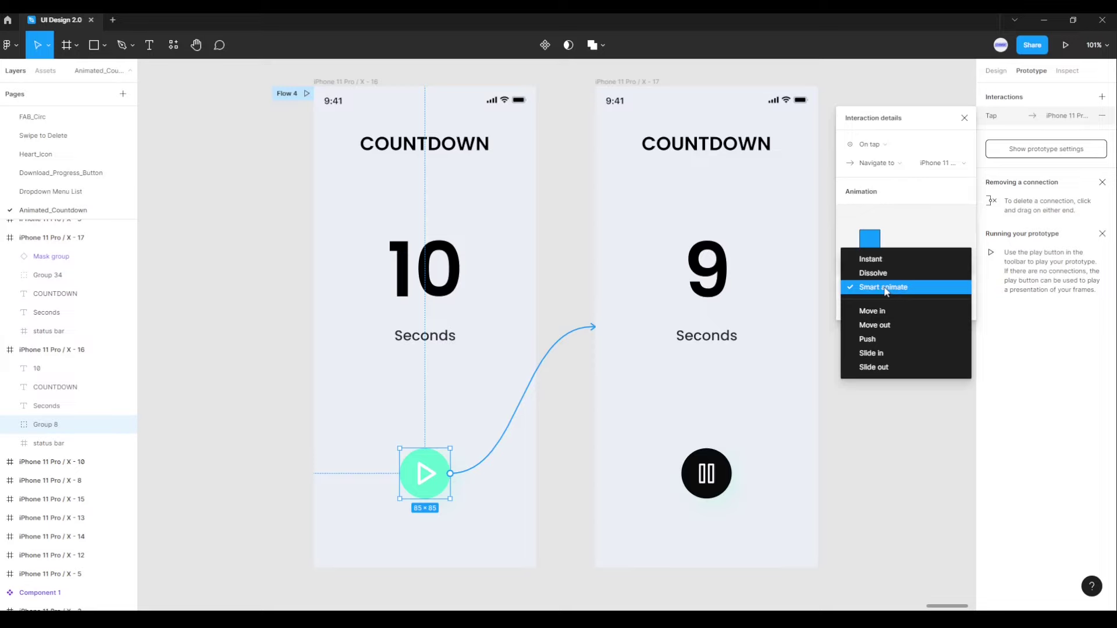
click(885, 288)
click(891, 308)
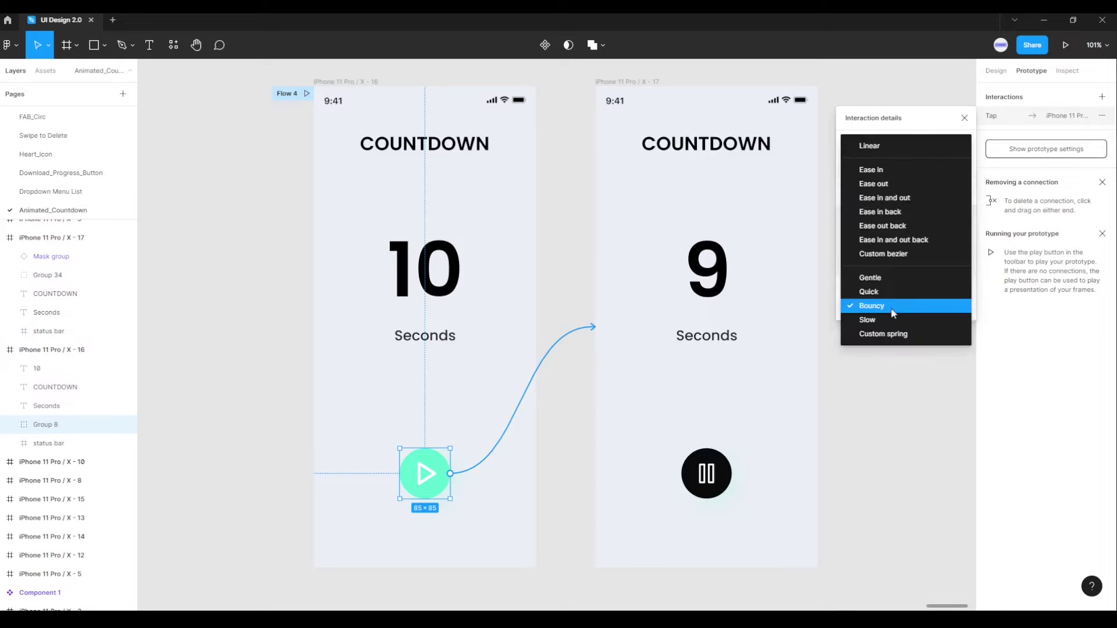
click(896, 241)
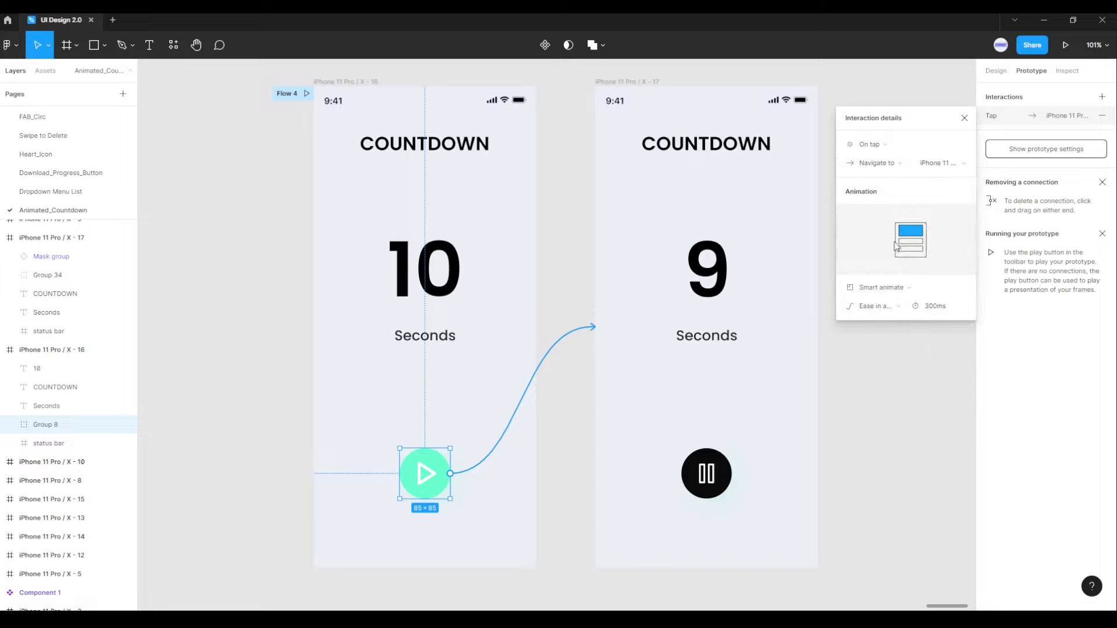
click(932, 309)
text(1000)
key(Return)
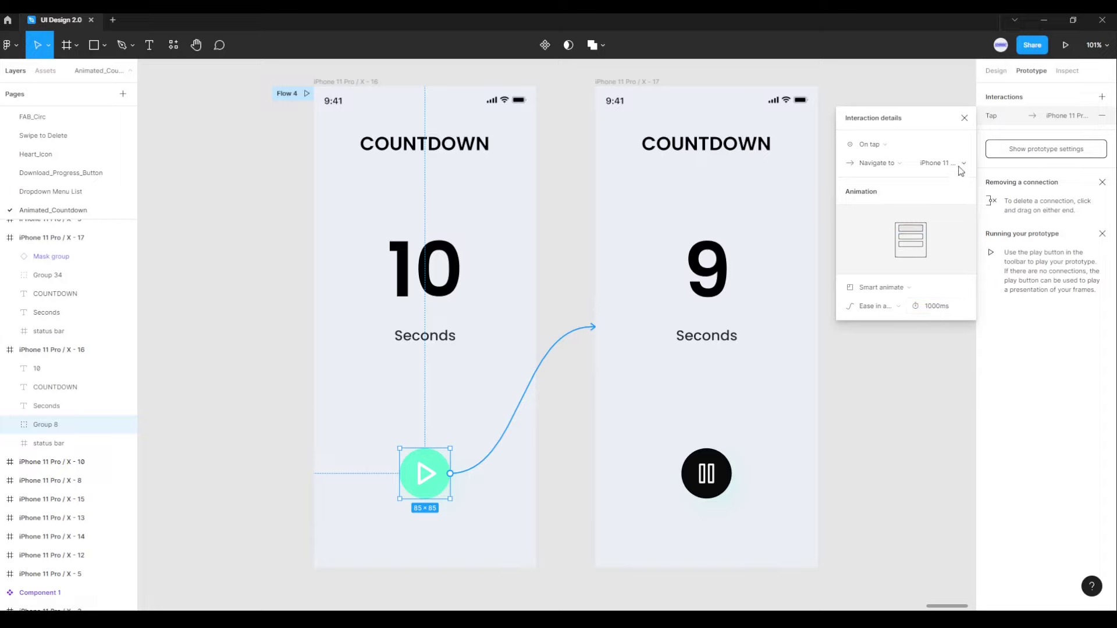
click(964, 118)
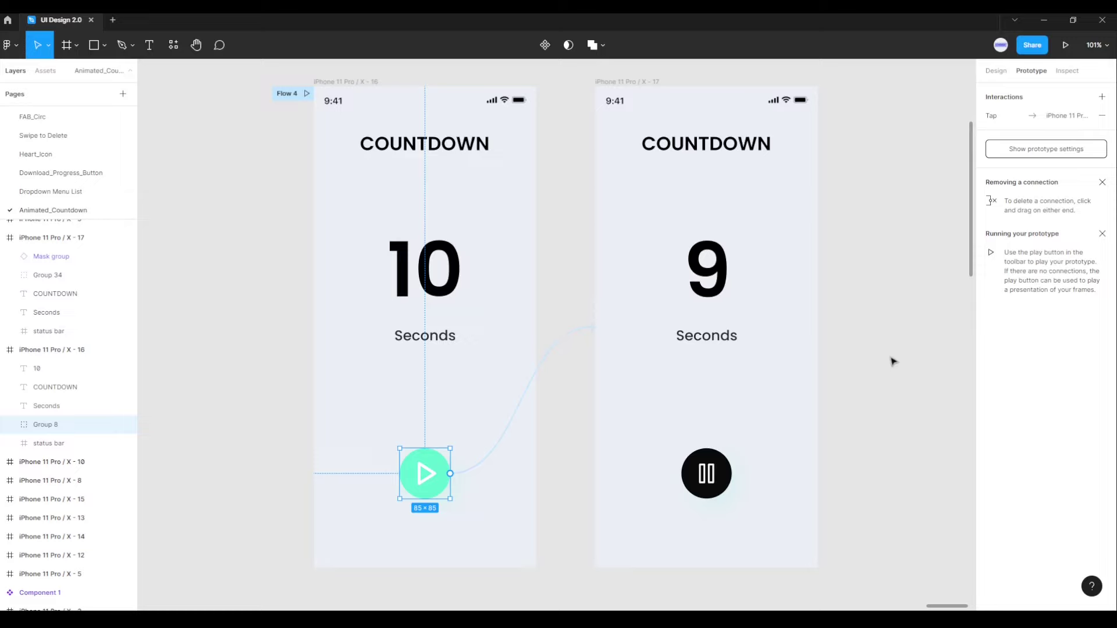
click(996, 71)
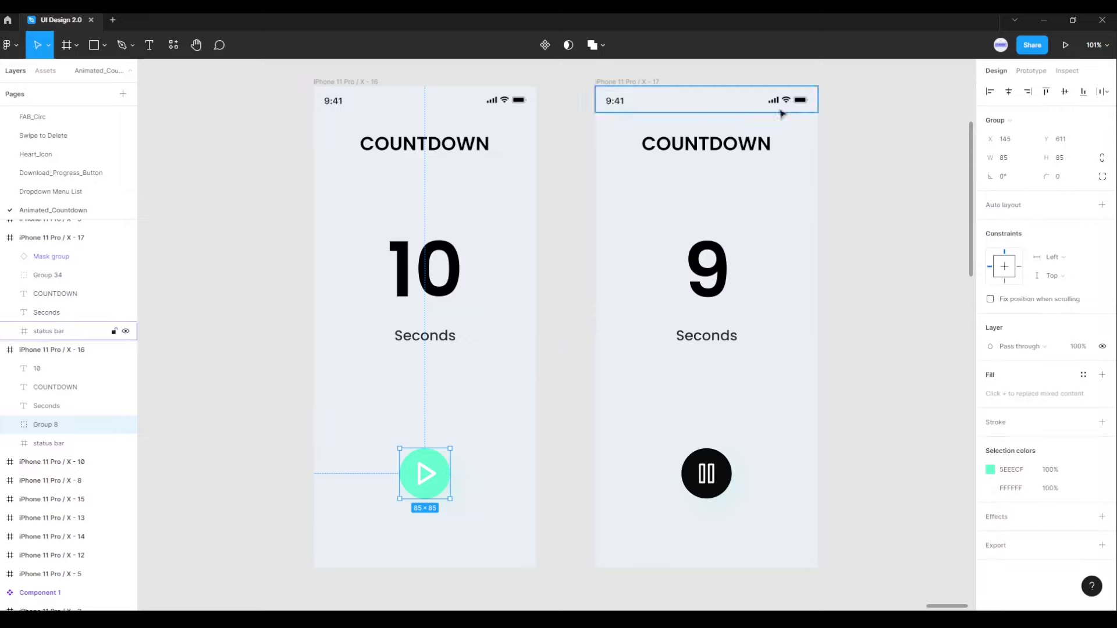
Step: Present frame iPhone 11 Pro / X - 16 and tap play to run the countdown
click(374, 86)
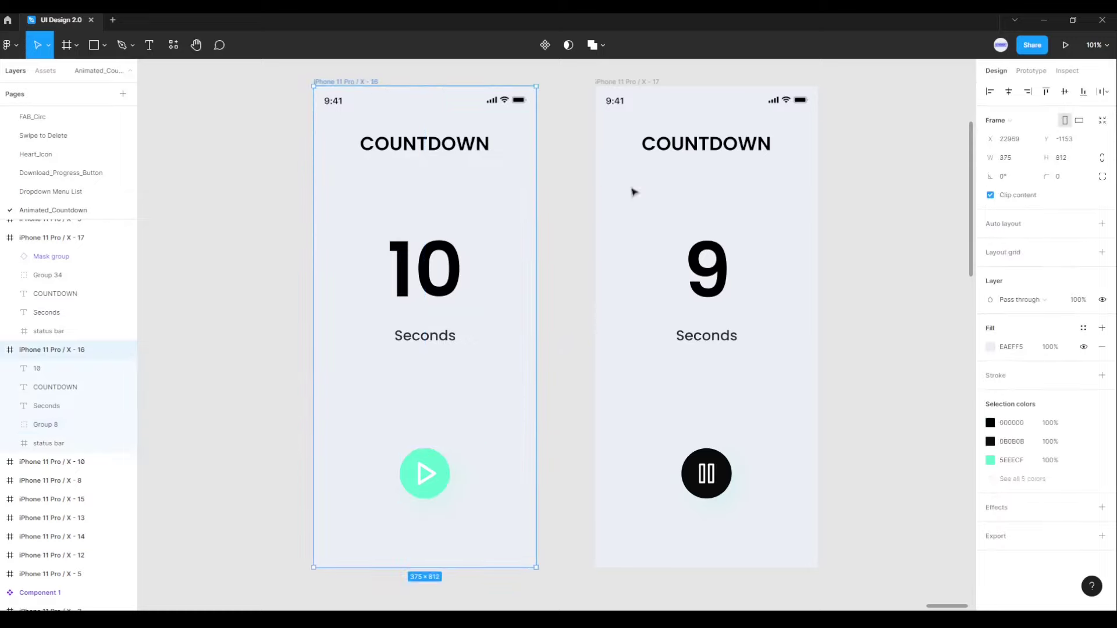
click(1066, 45)
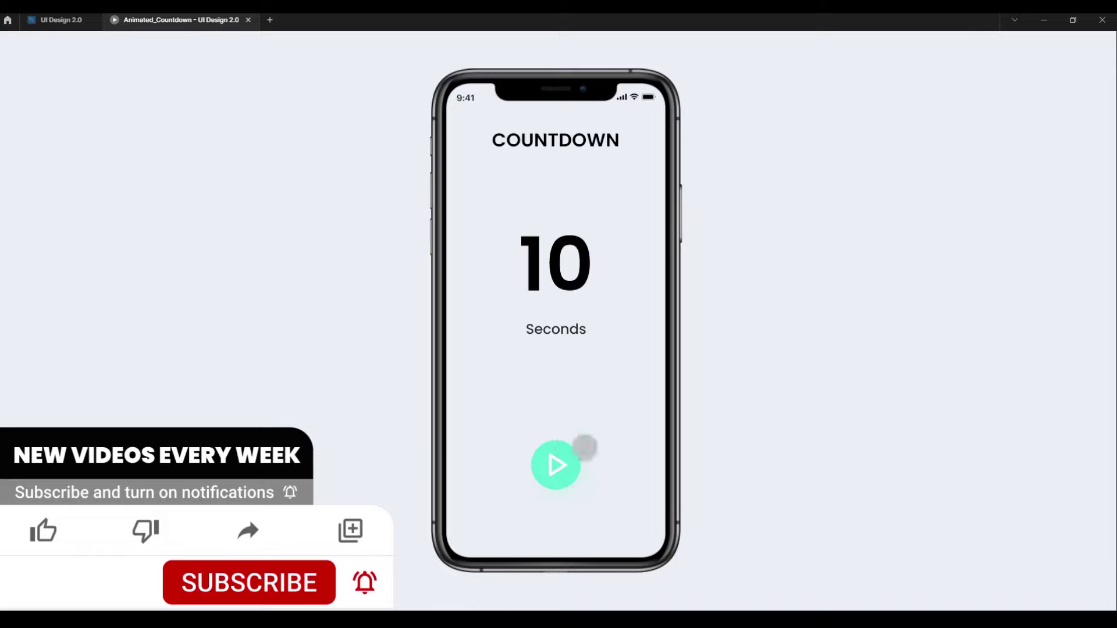
click(558, 466)
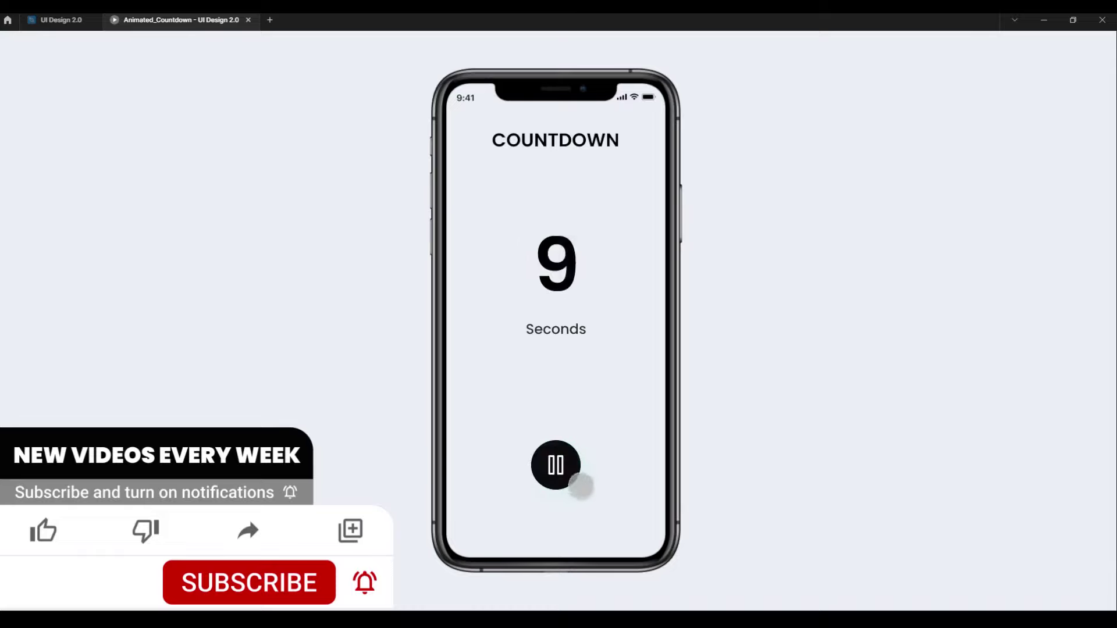